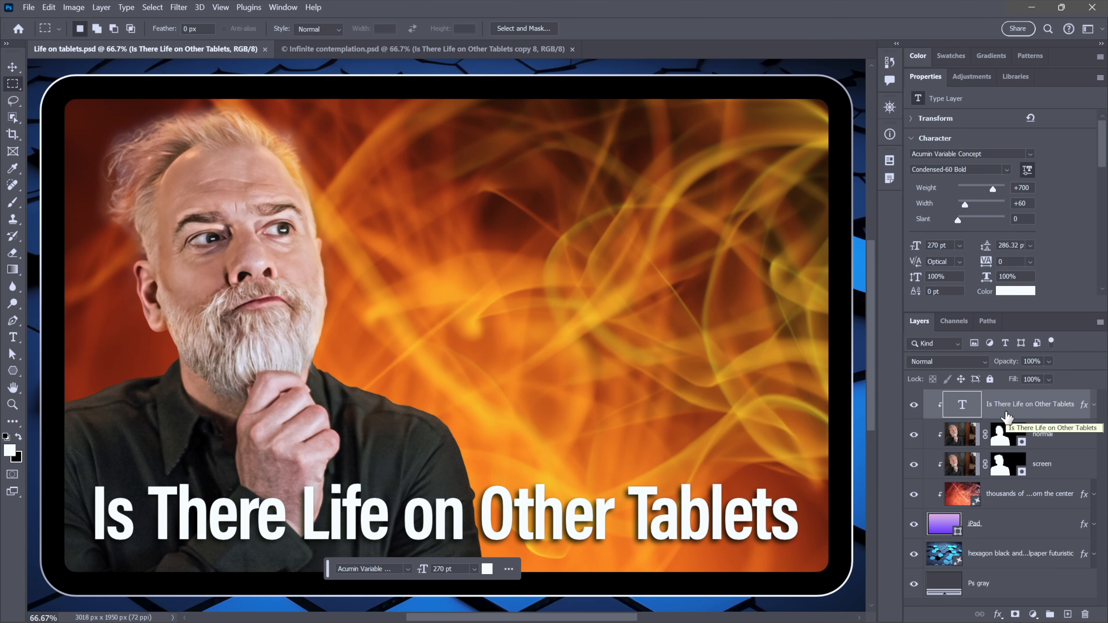
- With the Polygon tool set to a 5-point star at 47% star ratio, draw a white star about 517 × 492 px above the text
{"action": "key", "text": "ctrl+Tab"}
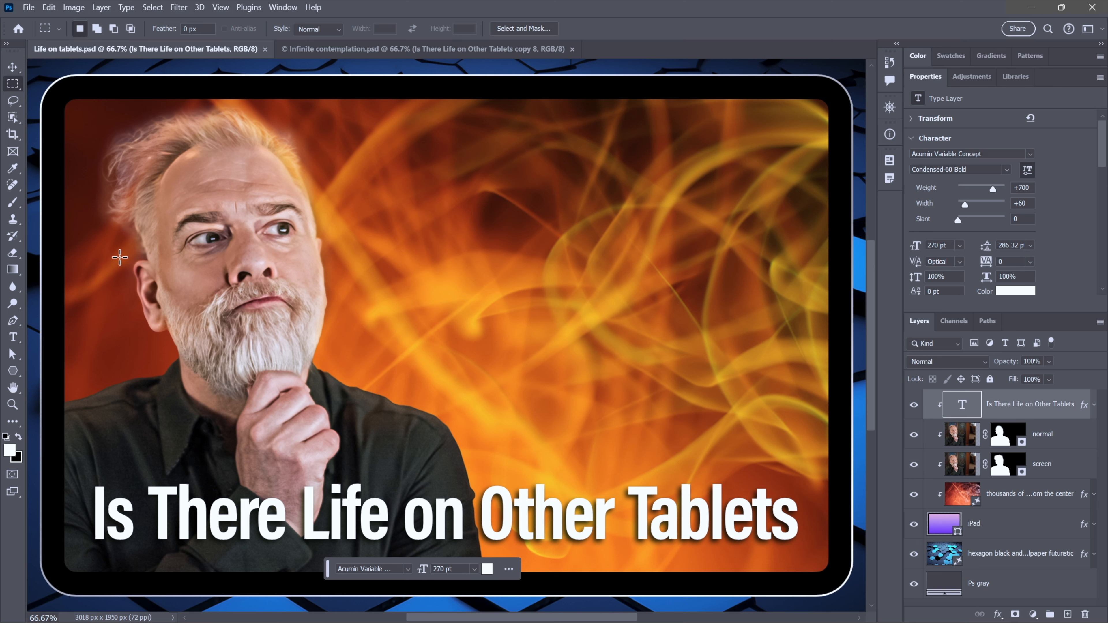
{"action": "left_click", "coordinate": [24, 371]}
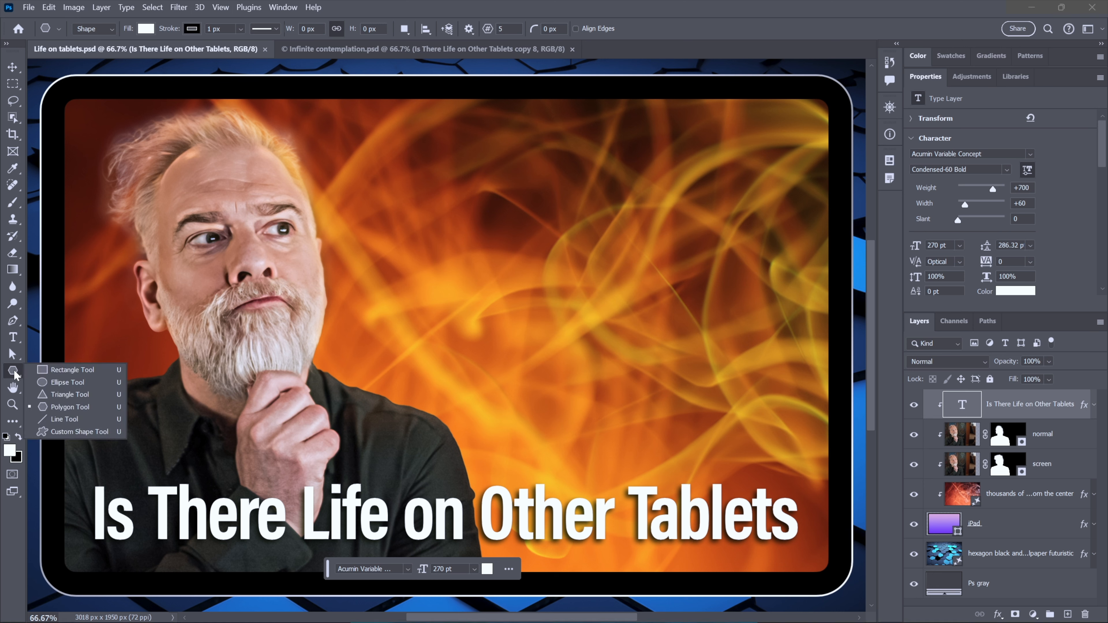
{"action": "left_click", "coordinate": [97, 412]}
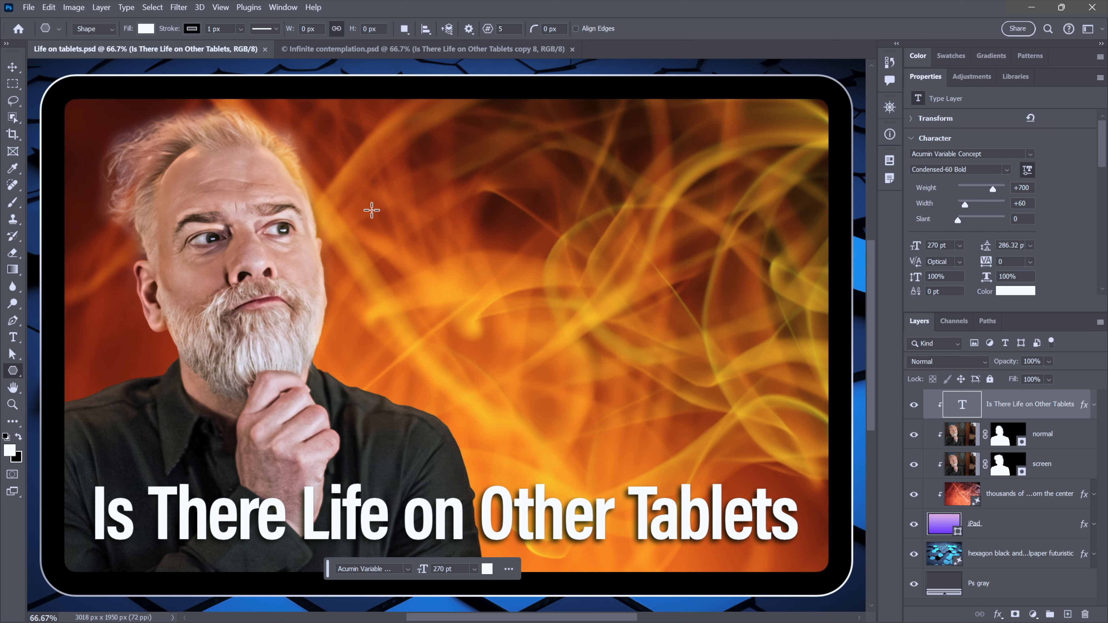
{"action": "left_click", "coordinate": [469, 28]}
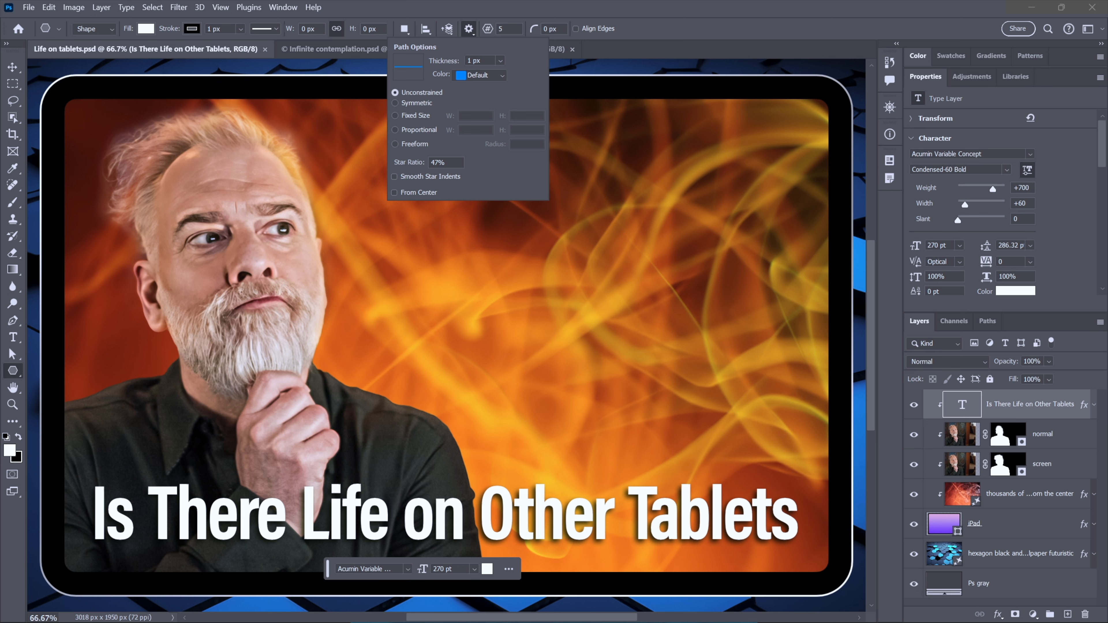
{"action": "key", "text": "Return"}
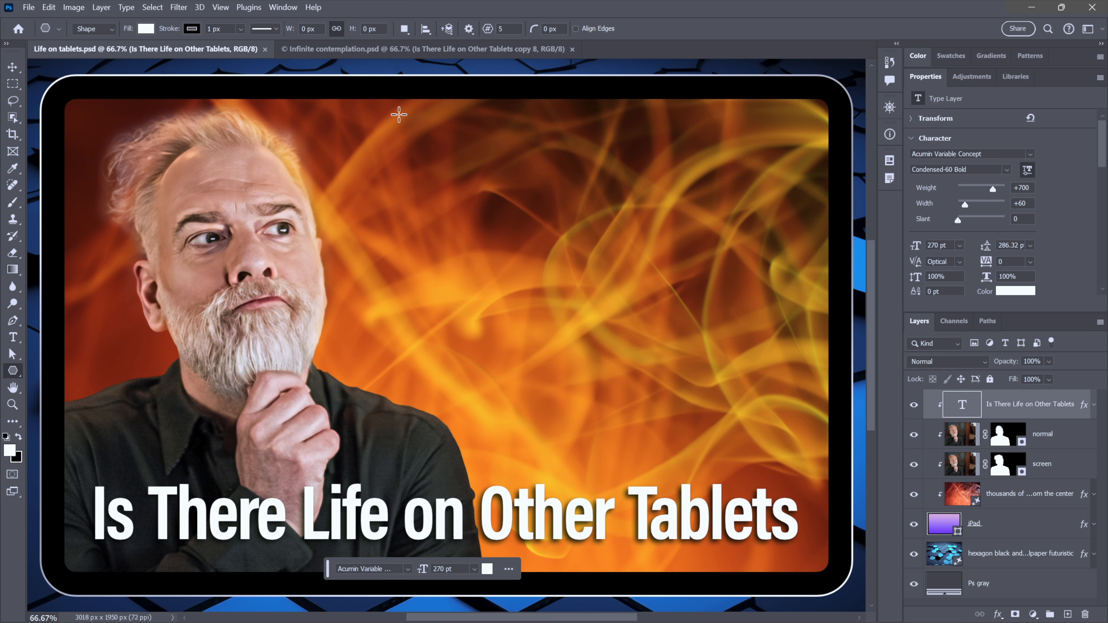
{"action": "left_click_drag", "start_coordinate": [429, 117], "coordinate": [606, 272]}
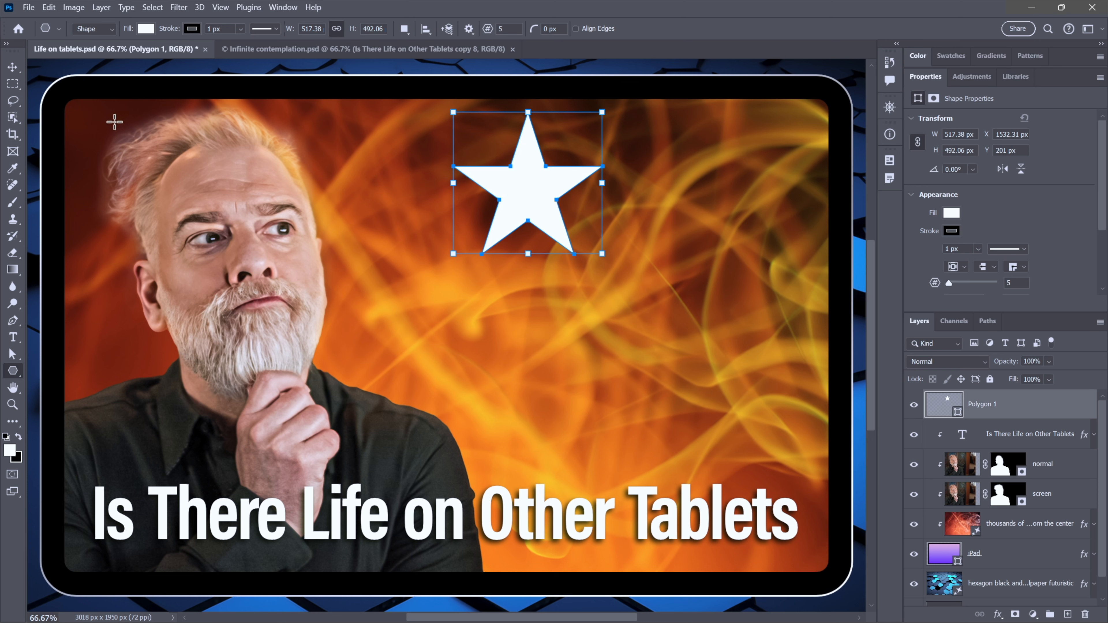
- Duplicate the star path within the layer, moving the copy down-right, rotating it about 54° and scaling it to about 87%
{"action": "left_click", "coordinate": [49, 7]}
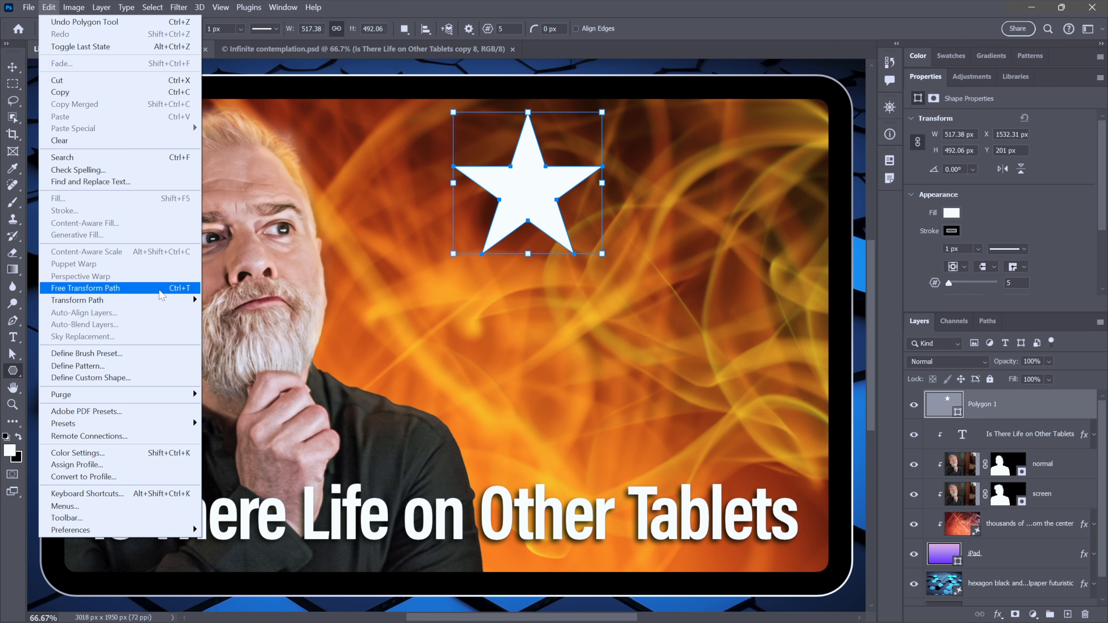
{"action": "key", "text": "Escape"}
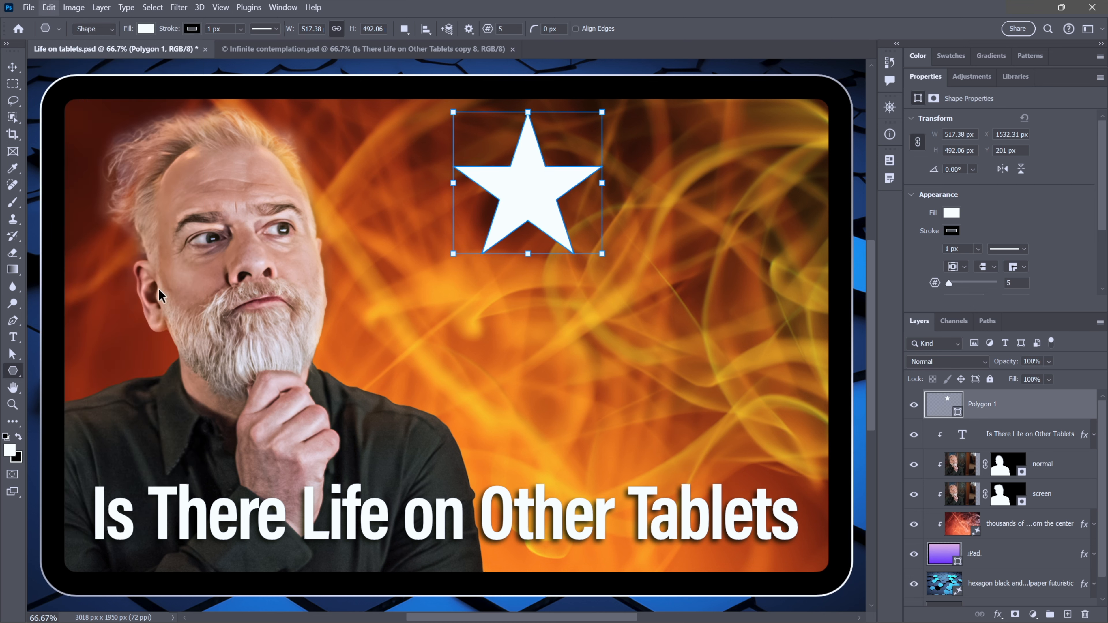
{"action": "key", "text": "ctrl+t"}
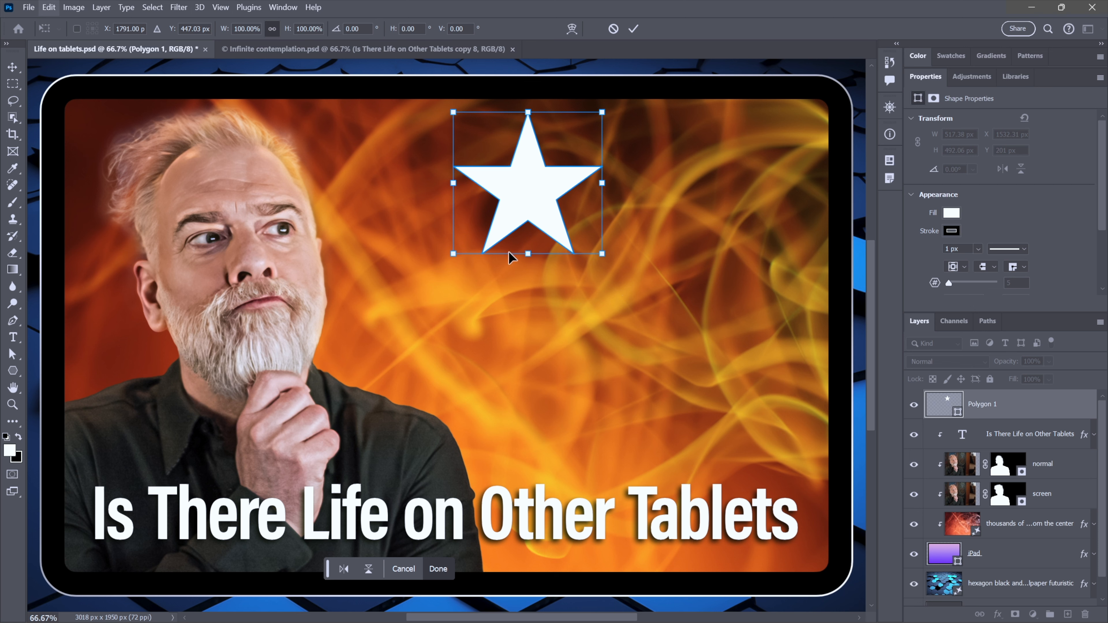
{"action": "left_click_drag", "start_coordinate": [526, 198], "coordinate": [659, 307]}
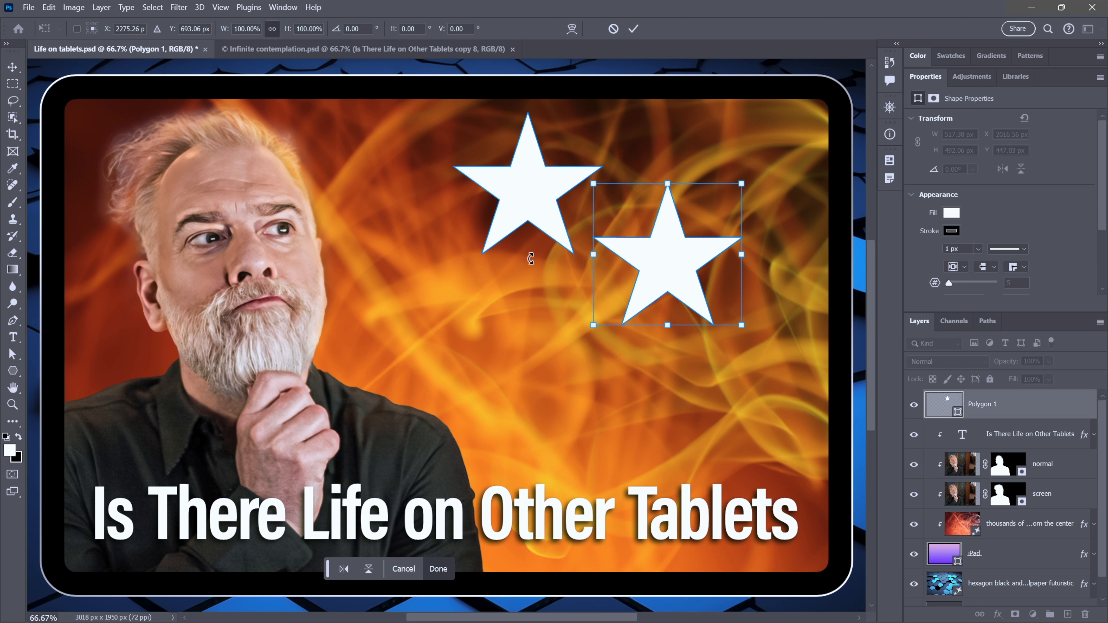
{"action": "left_click_drag", "start_coordinate": [573, 367], "coordinate": [545, 225]}
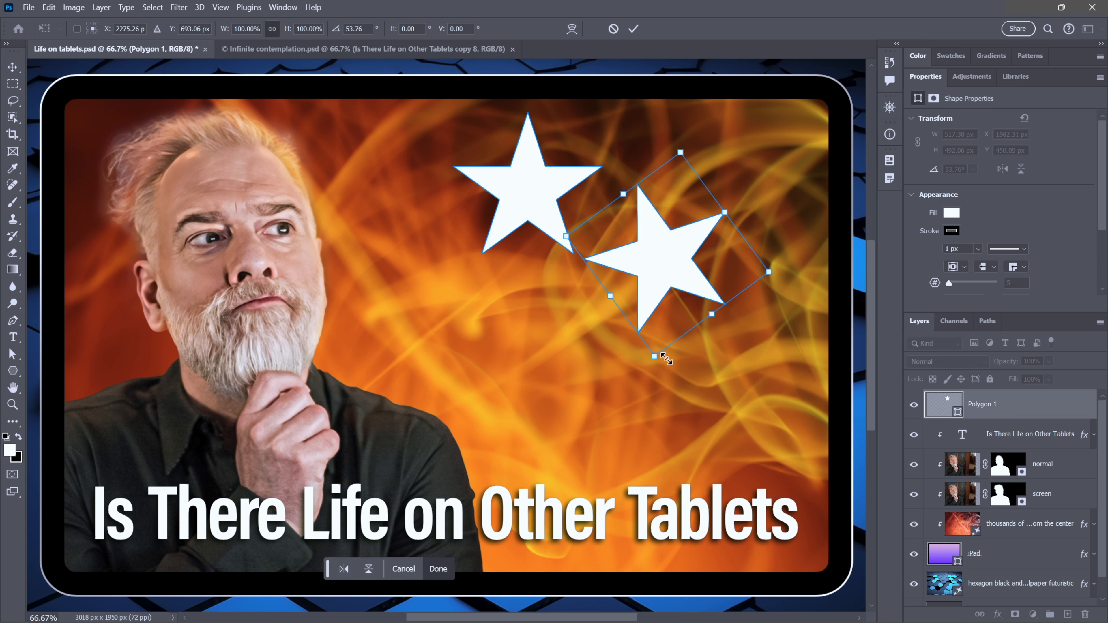
{"action": "left_click_drag", "start_coordinate": [655, 354], "coordinate": [658, 330]}
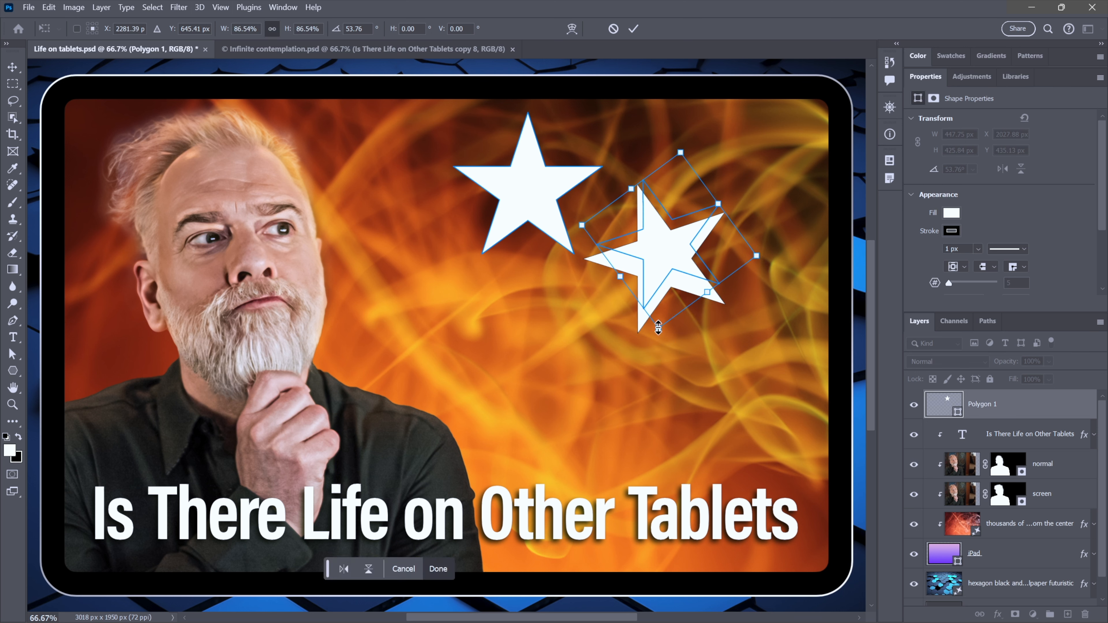
{"action": "left_click_drag", "start_coordinate": [670, 262], "coordinate": [665, 277]}
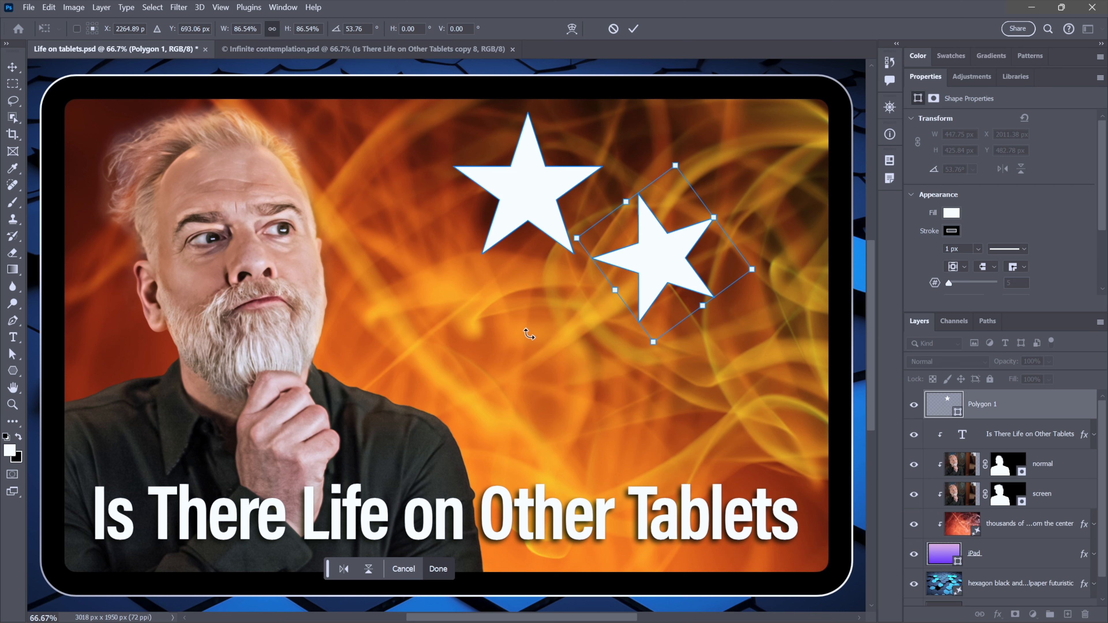
{"action": "key", "text": "Return"}
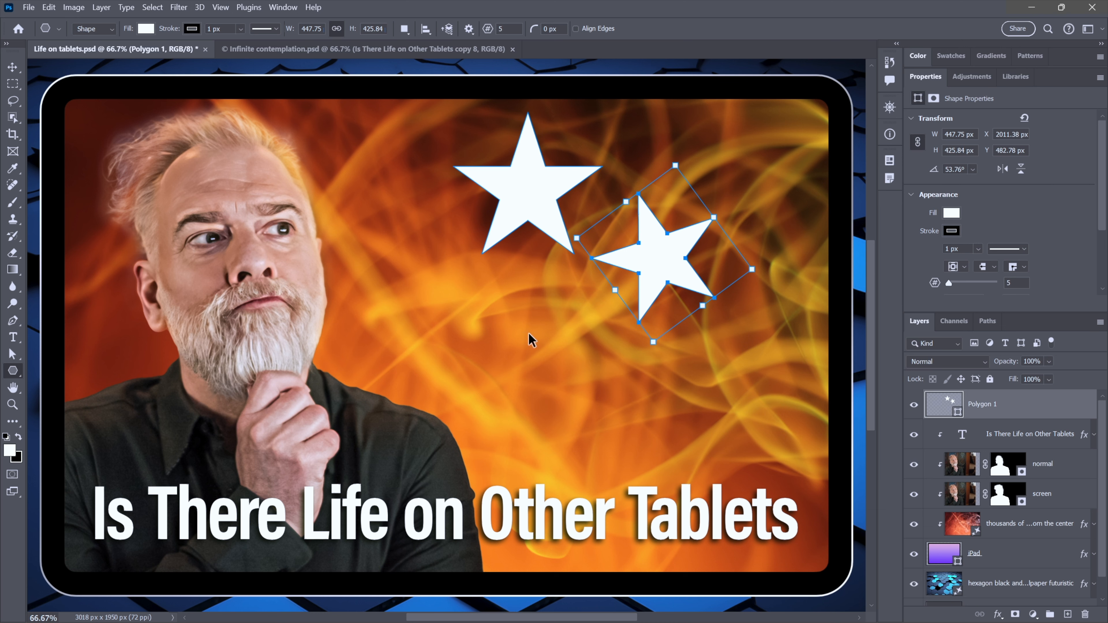
- Repeat the last transform-and-duplicate fourteen times to build a spiral of shrinking stars
{"action": "key", "text": "ctrl+alt+shift+t"}
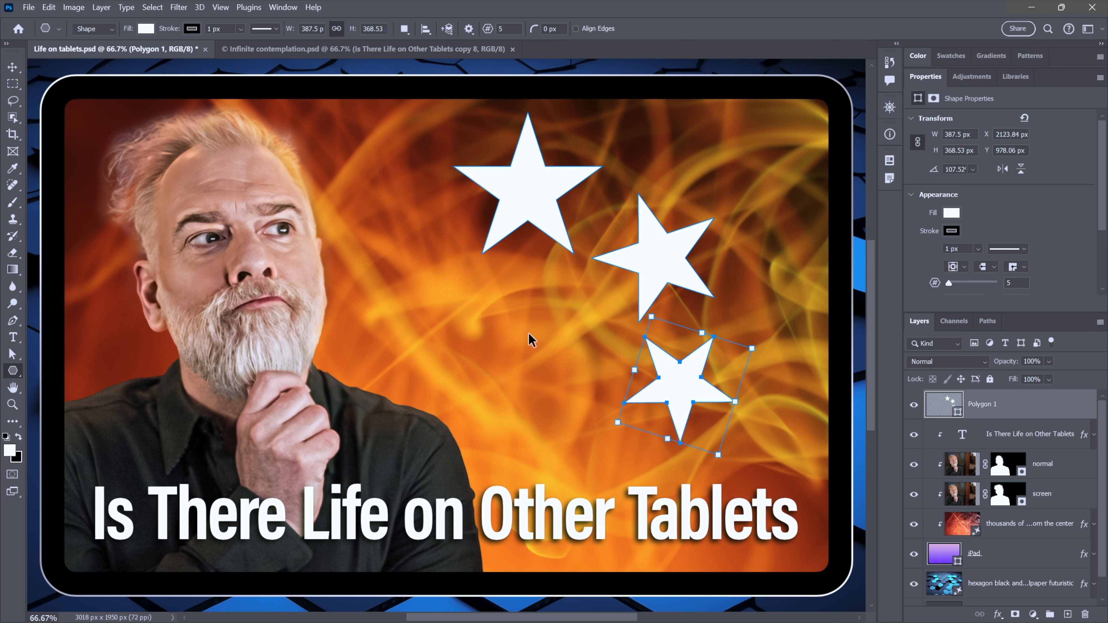
{"action": "key", "text": "ctrl+alt+shift+t"}
{"action": "key", "text": "ctrl+alt+shift+t"}
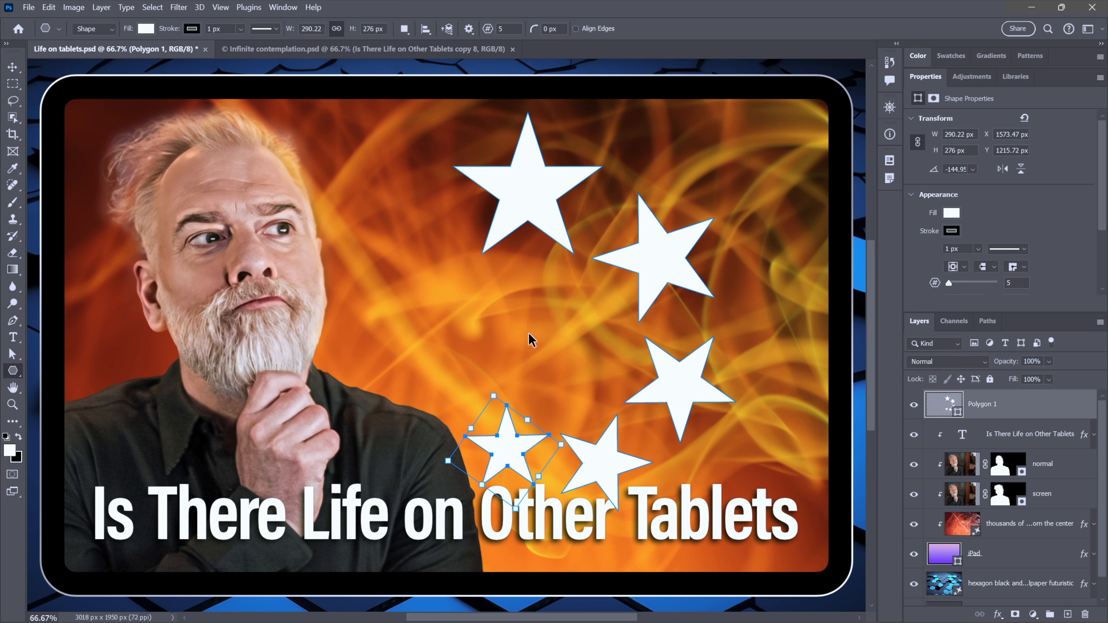
{"action": "key", "text": "ctrl+alt+shift+t"}
{"action": "key", "text": "ctrl+alt+shift+t"}
{"action": "key", "text": "ctrl+alt+shift+t"}
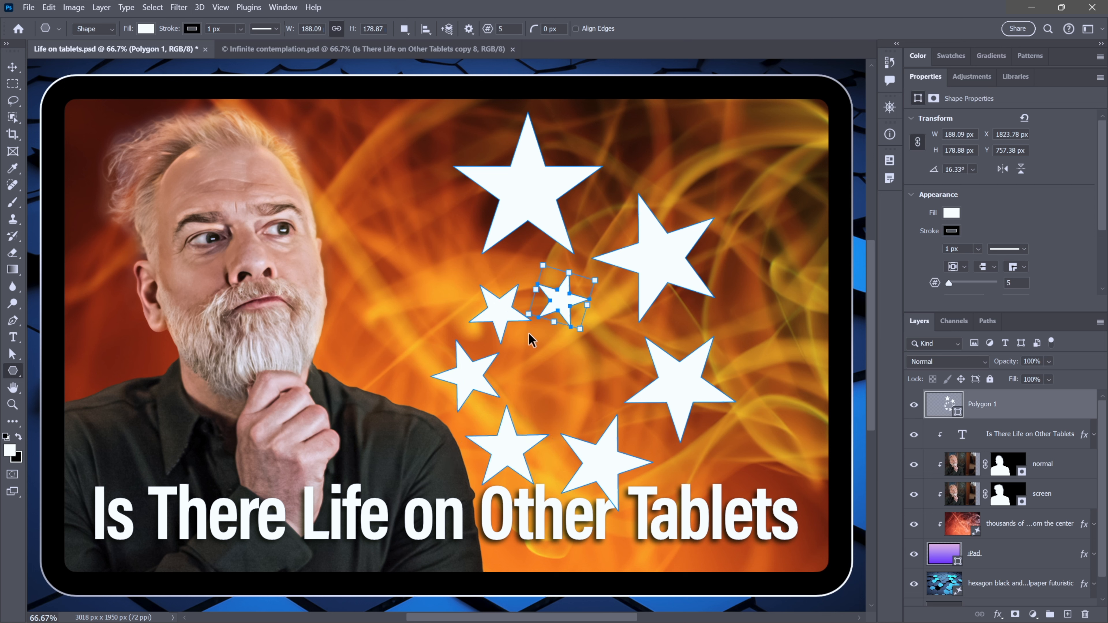
{"action": "key", "text": "ctrl+alt+shift+t"}
{"action": "key", "text": "ctrl+alt+shift+t"}
{"action": "key", "text": "ctrl+alt+shift+t"}
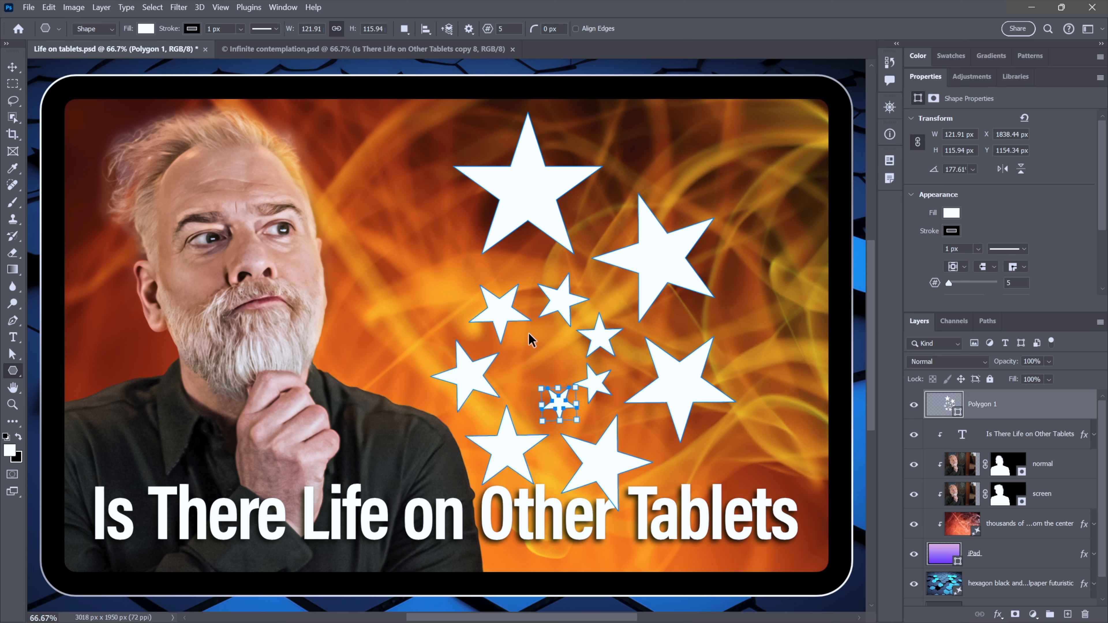
{"action": "key", "text": "ctrl+alt+shift+t"}
{"action": "key", "text": "ctrl+alt+shift+t"}
{"action": "key", "text": "ctrl+alt+shift+t"}
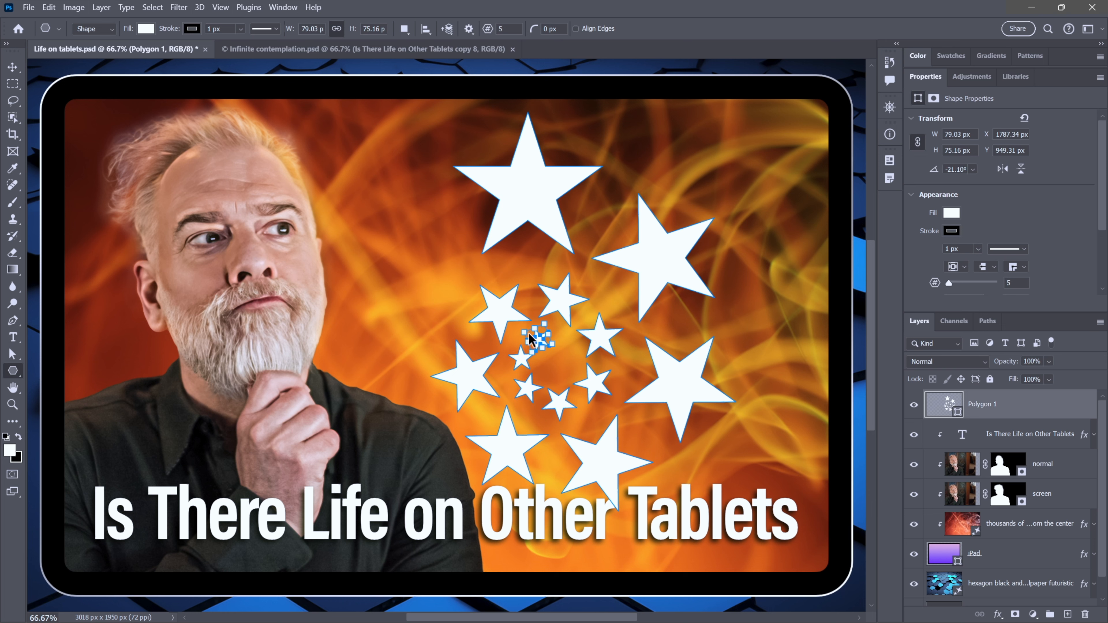
{"action": "key", "text": "ctrl+alt+shift+t"}
{"action": "key", "text": "ctrl+alt+shift+t"}
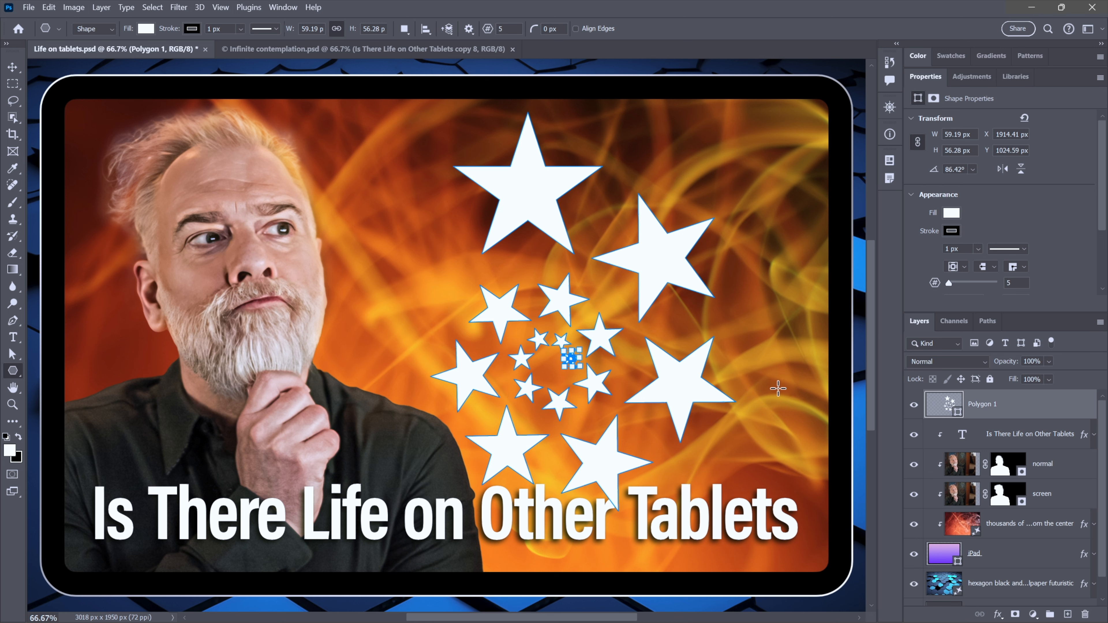
- Toggle the star layer's visibility off and on, then delete the star layer
{"action": "left_click", "coordinate": [915, 407]}
{"action": "left_click", "coordinate": [914, 407]}
{"action": "key", "text": "Return"}
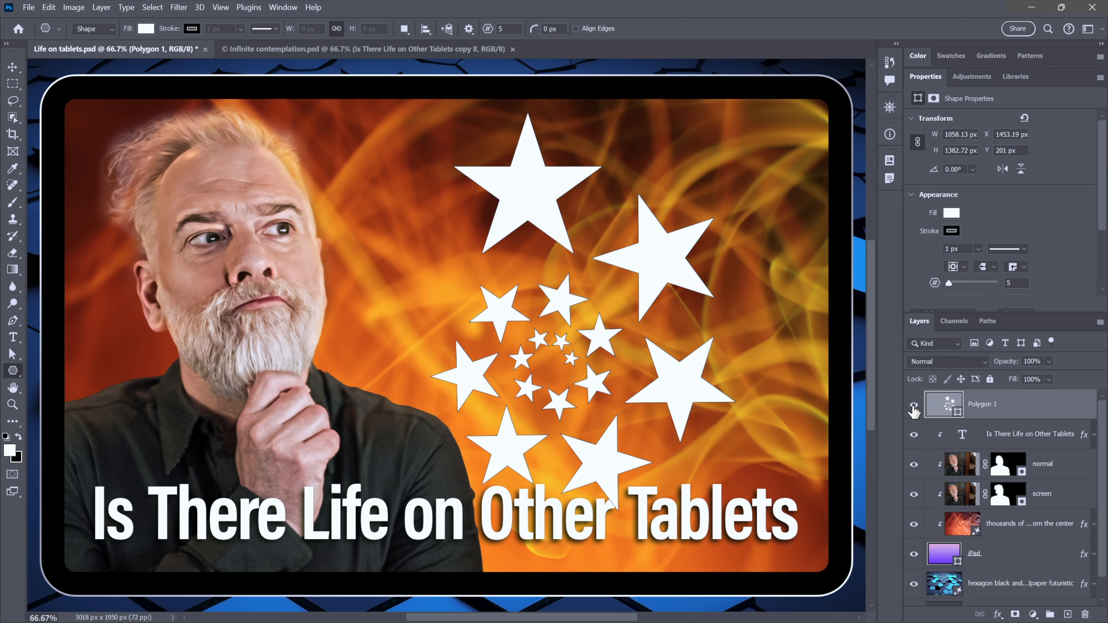
{"action": "key", "text": "Delete"}
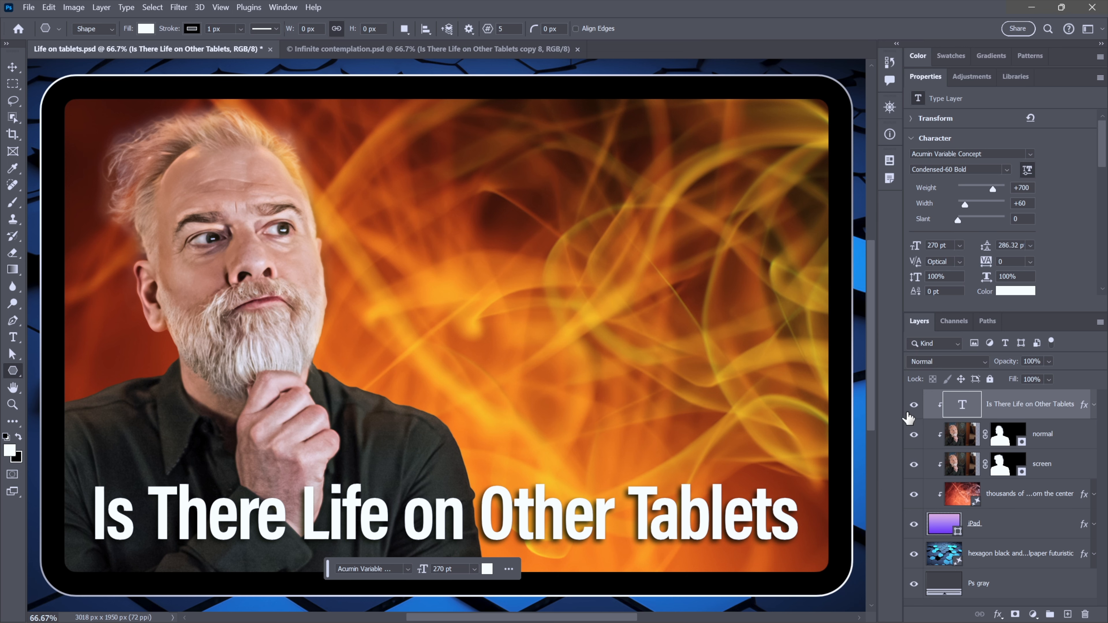
- Hide the iPad layer to inspect the hexagon background generative layer, then show the iPad layer again
{"action": "left_click", "coordinate": [913, 526]}
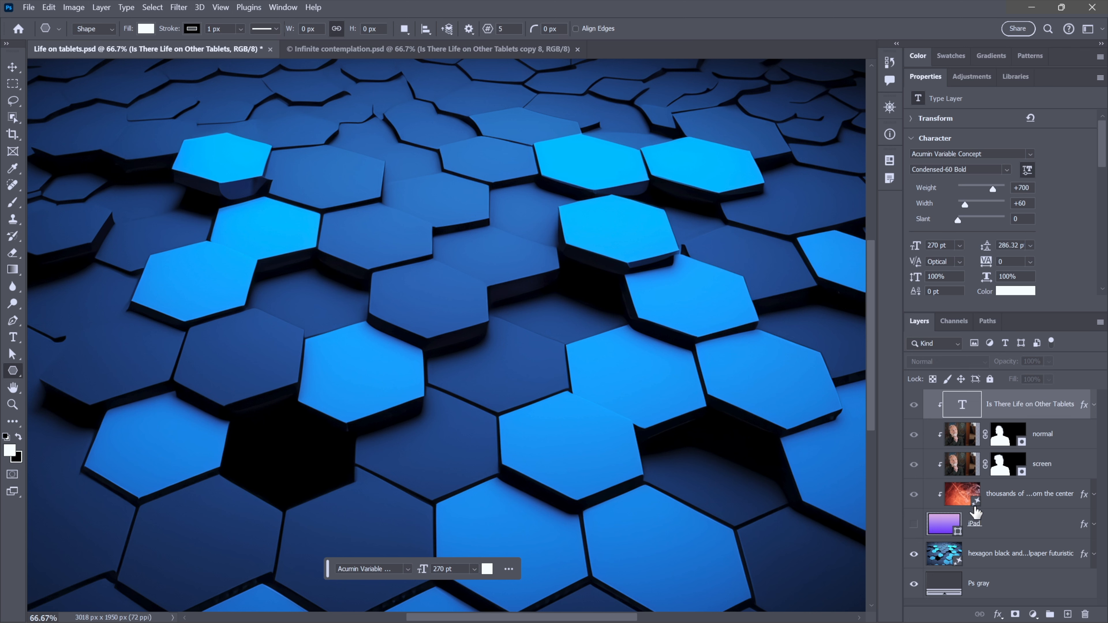
{"action": "left_click", "coordinate": [944, 554]}
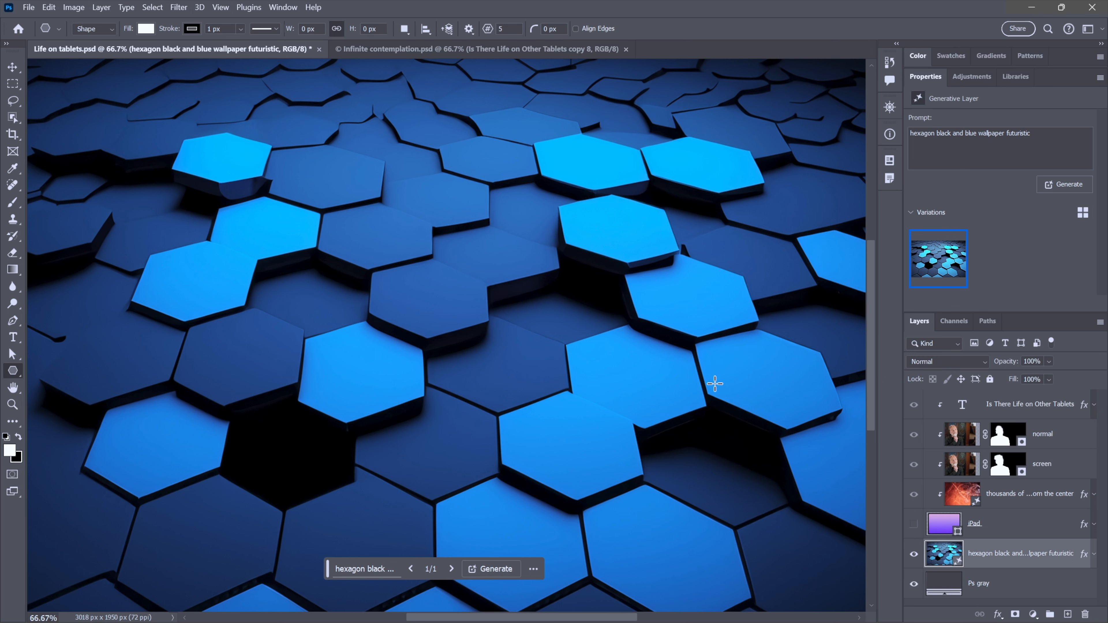
{"action": "left_click", "coordinate": [913, 524]}
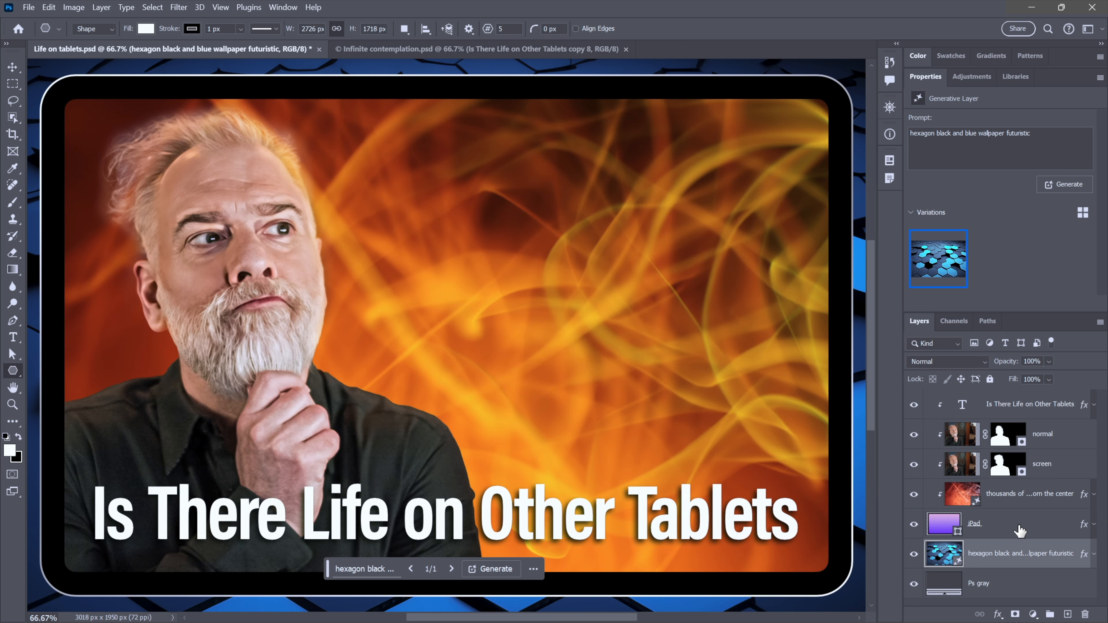
- Select the iPad layer together with all layers above it and group them
{"action": "left_click", "coordinate": [1021, 531]}
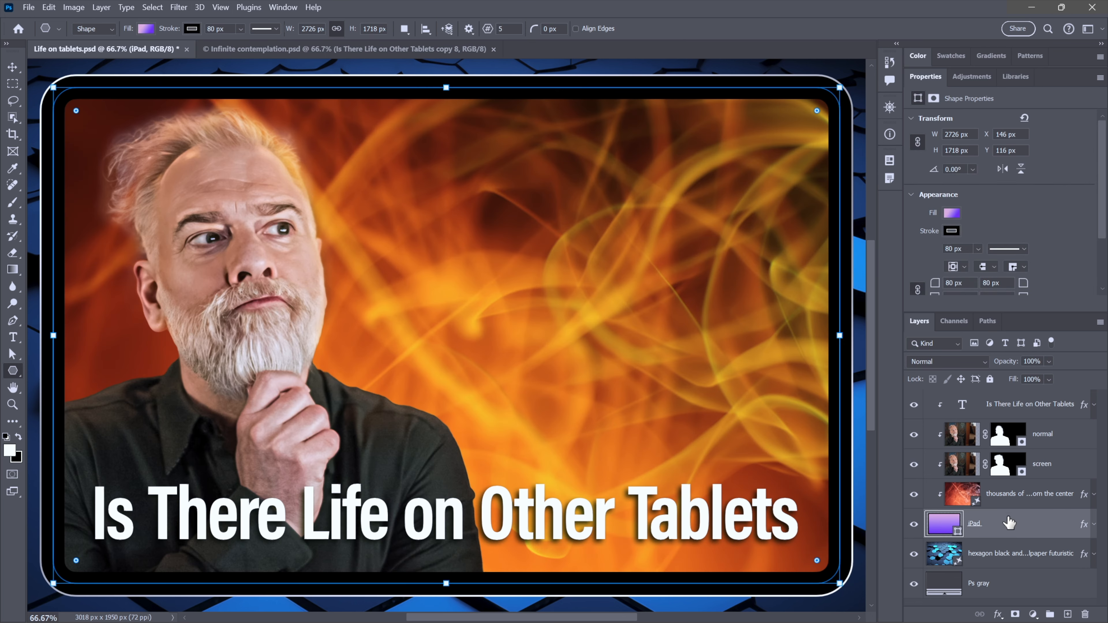
{"action": "left_click", "coordinate": [1006, 408], "text": "shift"}
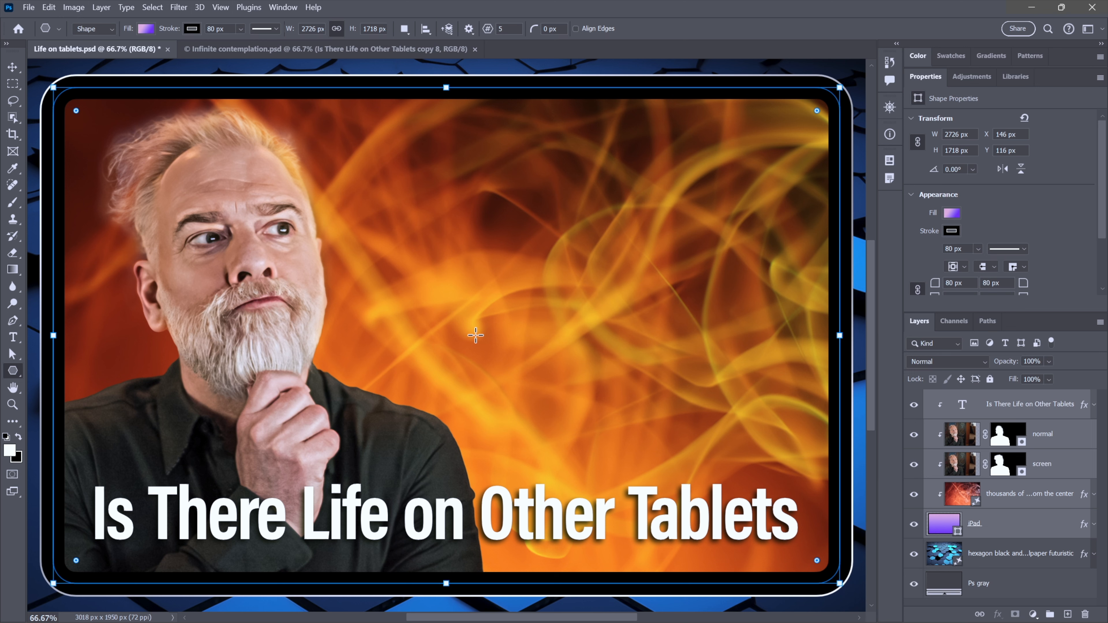
{"action": "key", "text": "ctrl+g"}
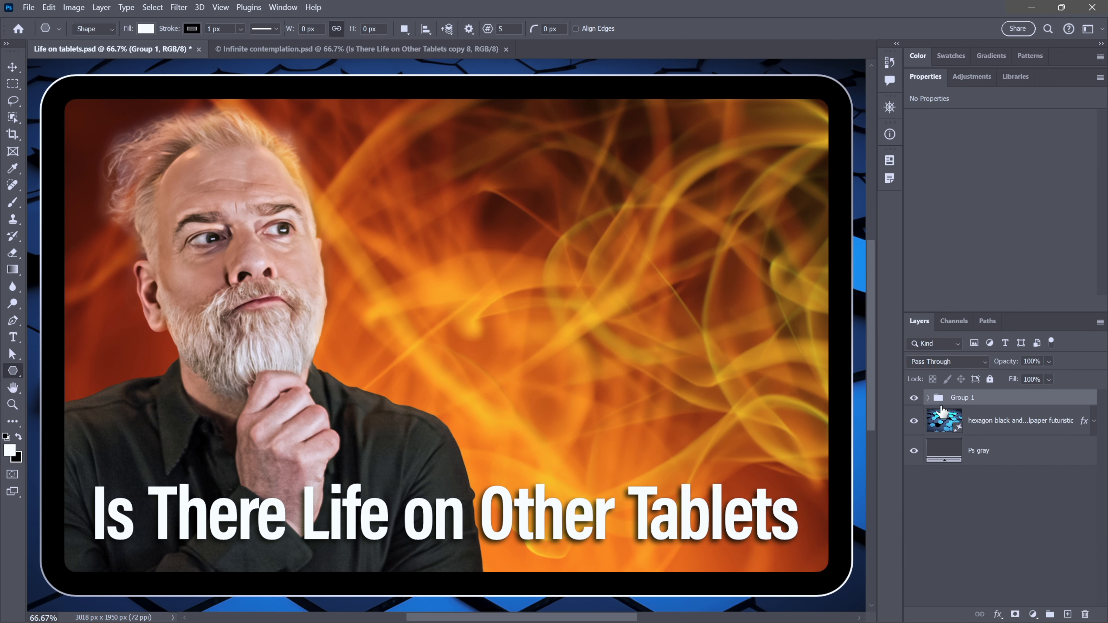
- Rename the new group iPad
{"action": "double_click", "coordinate": [957, 398]}
{"action": "key", "text": "BackSpace"}
{"action": "type", "text": "iPad"}
{"action": "key", "text": "Return"}
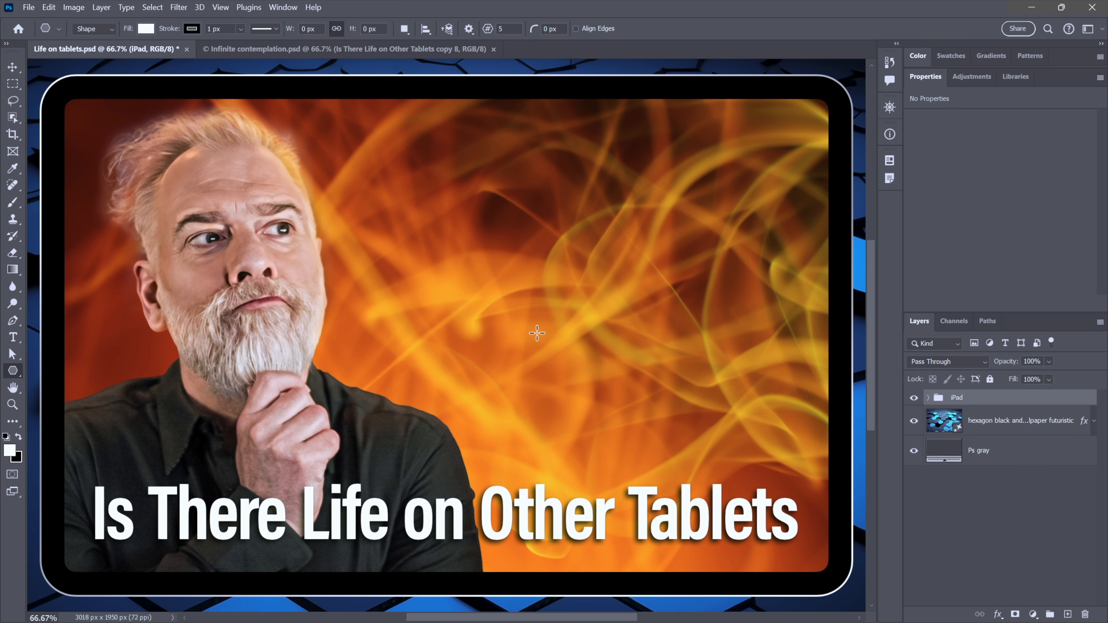
- Try squeezing the iPad group narrower from its left edge with Free Transform, then undo the transformation
{"action": "key", "text": "ctrl+minus"}
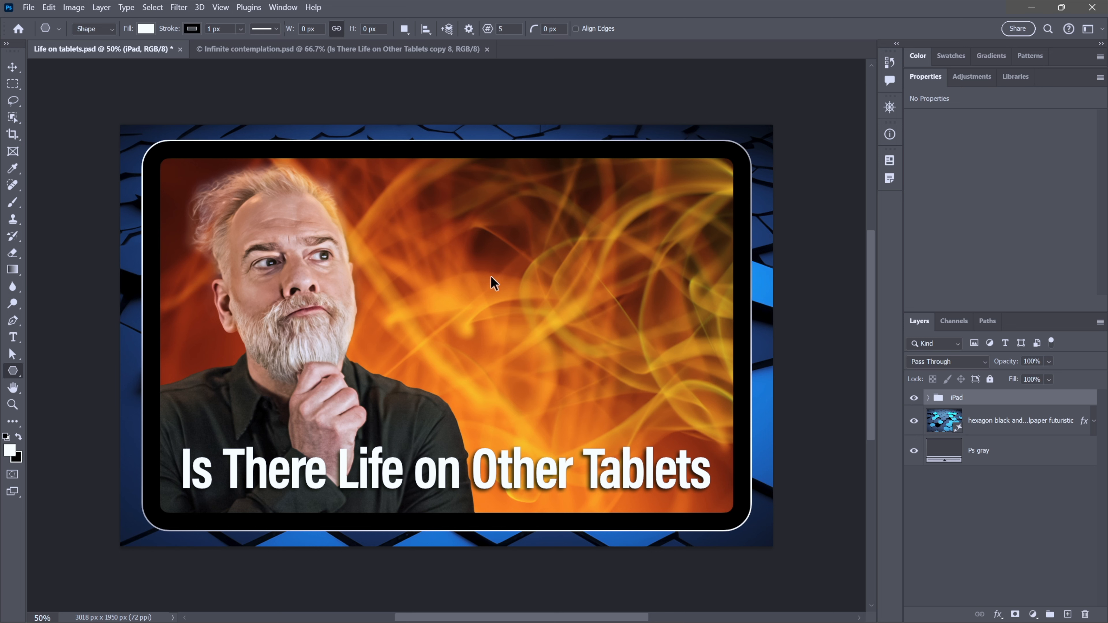
{"action": "key", "text": "ctrl+t"}
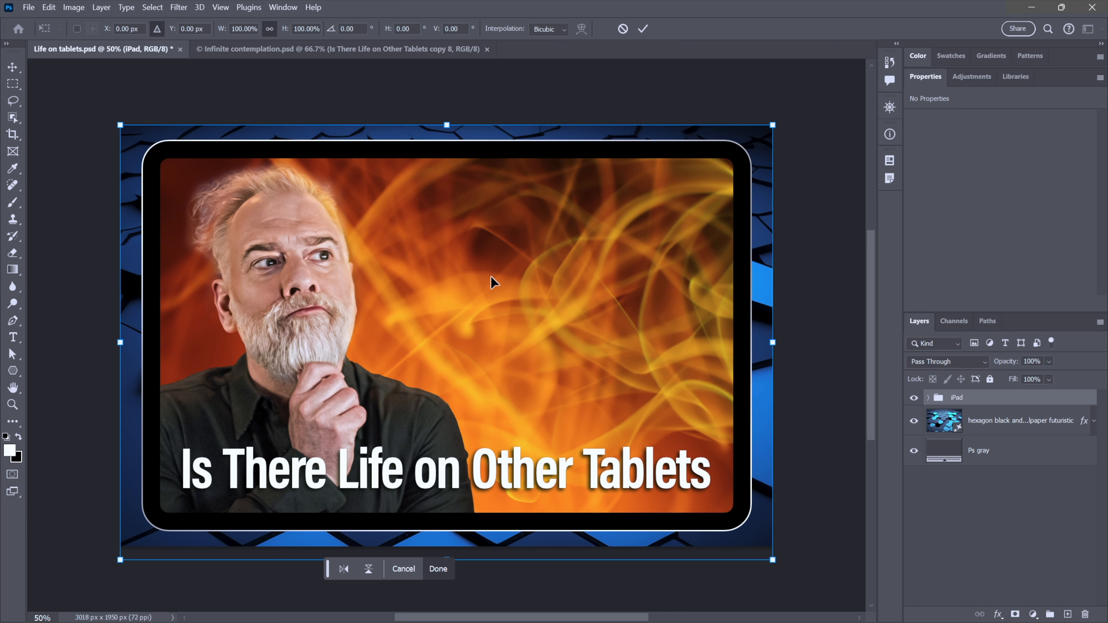
{"action": "left_click_drag", "start_coordinate": [120, 342], "coordinate": [412, 343]}
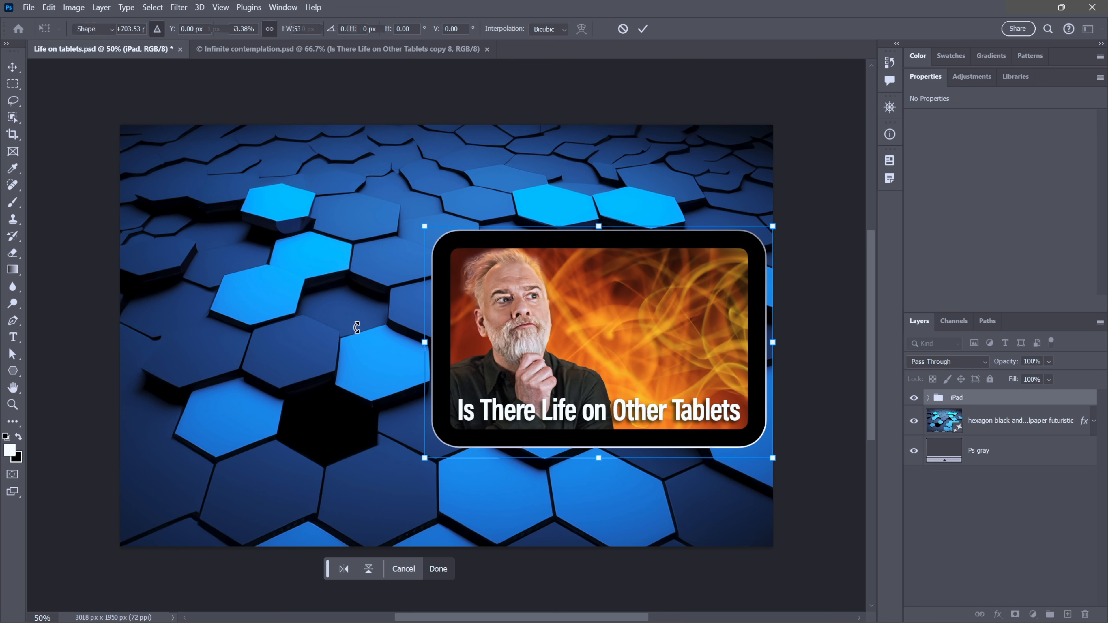
{"action": "key", "text": "Return"}
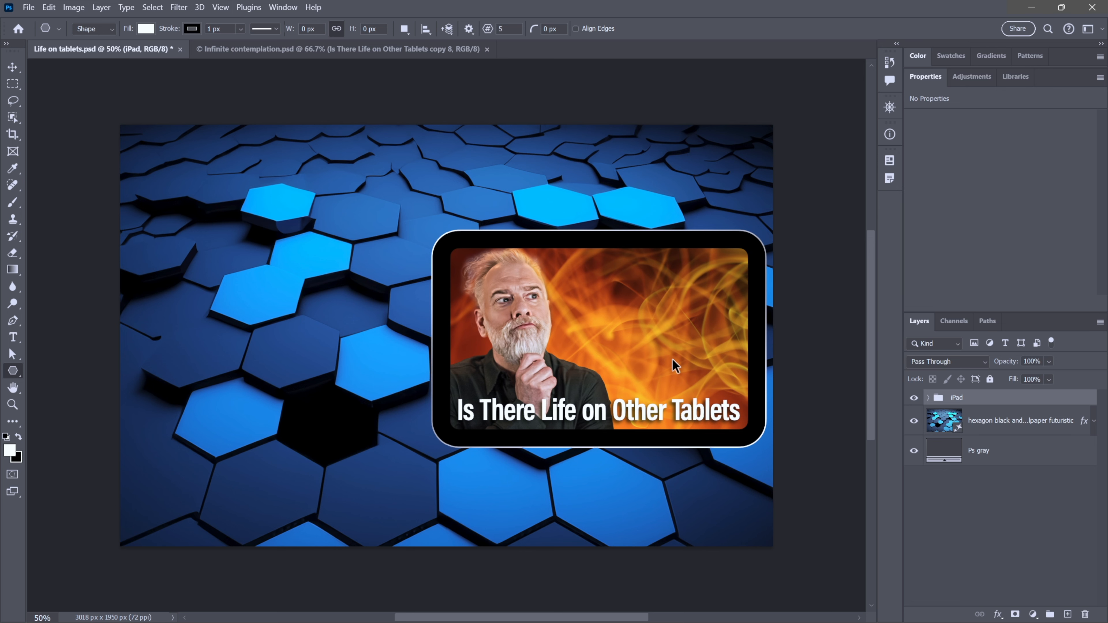
{"action": "key", "text": "ctrl+z"}
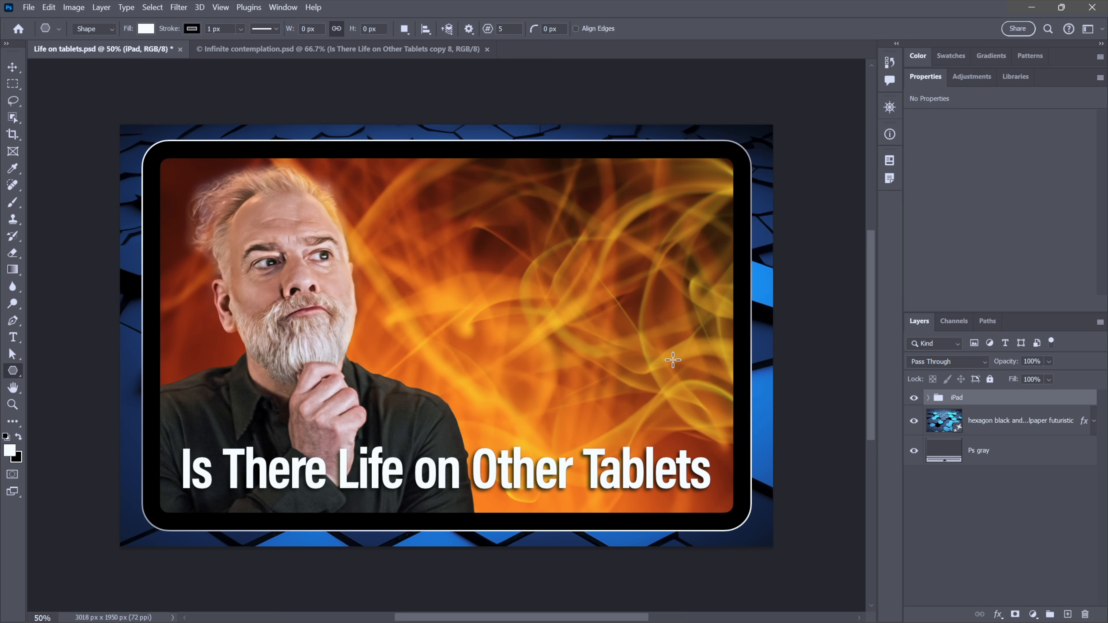
{"action": "key", "text": "ctrl+plus"}
{"action": "key", "text": "ctrl+plus"}
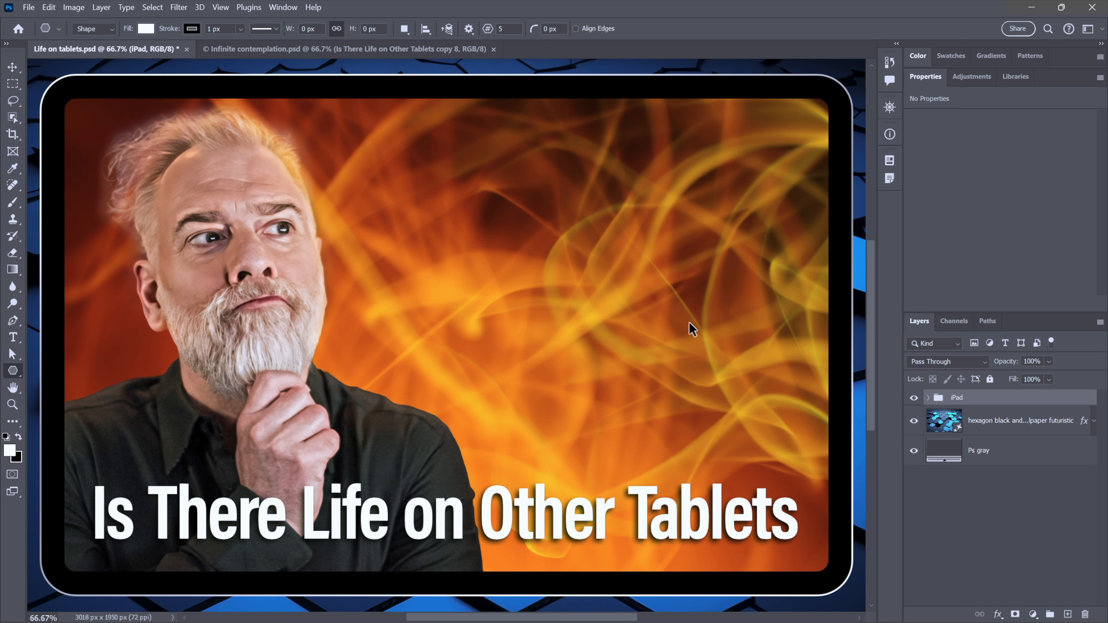
- Duplicate the iPad group and merge the copy into a single layer
{"action": "key", "text": "ctrl+j"}
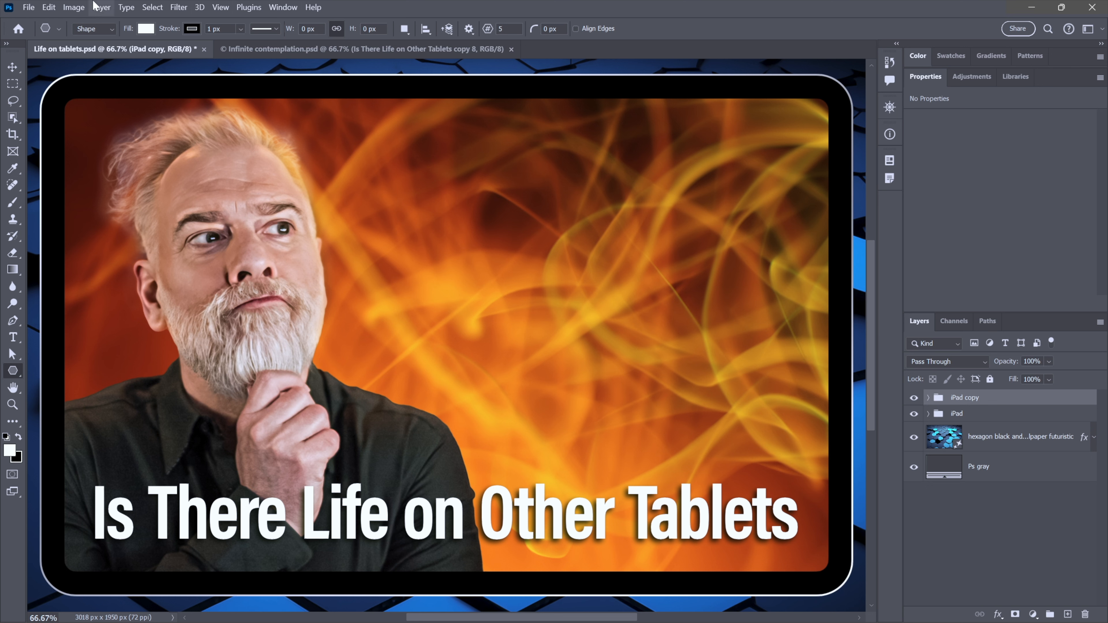
{"action": "left_click", "coordinate": [100, 7]}
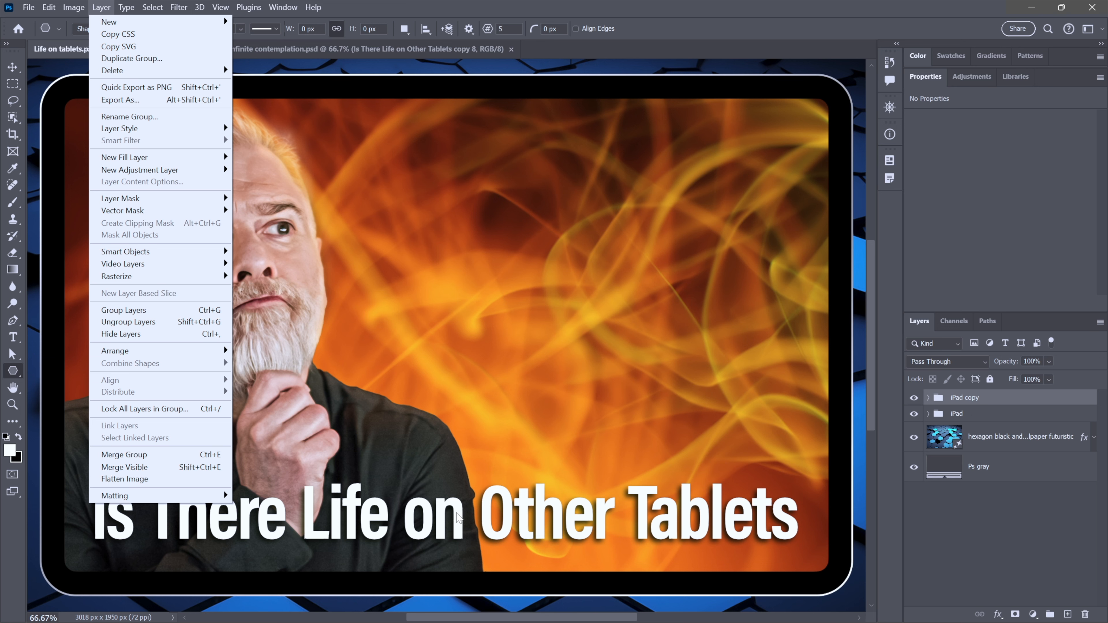
{"action": "left_click", "coordinate": [179, 459]}
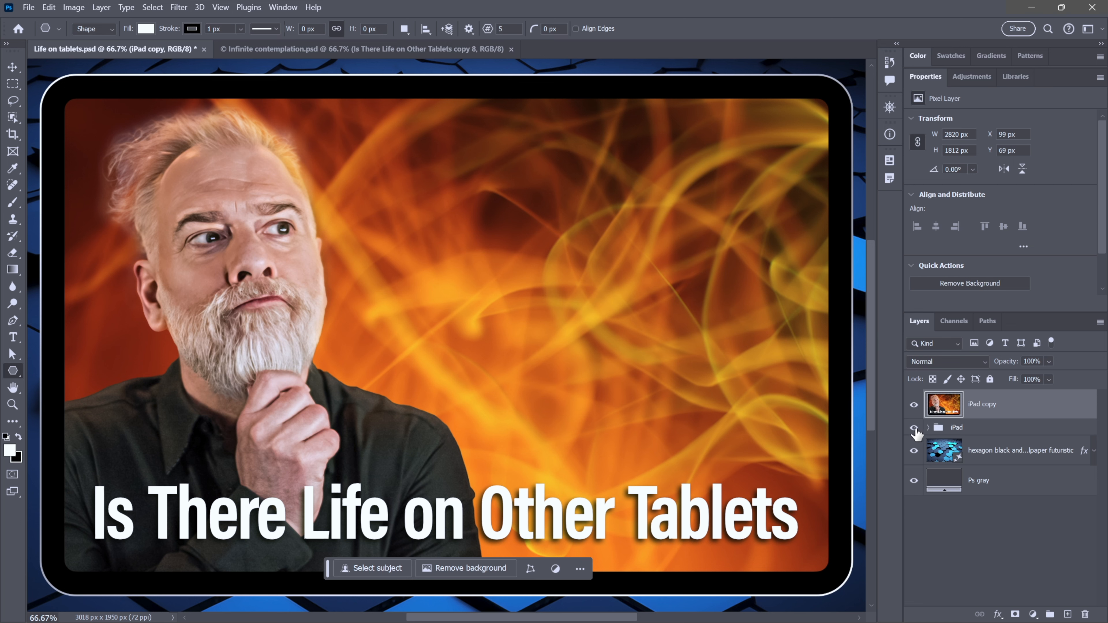
- Rename the merged layer merged
{"action": "double_click", "coordinate": [973, 406]}
{"action": "type", "text": "merged"}
{"action": "key", "text": "Return"}
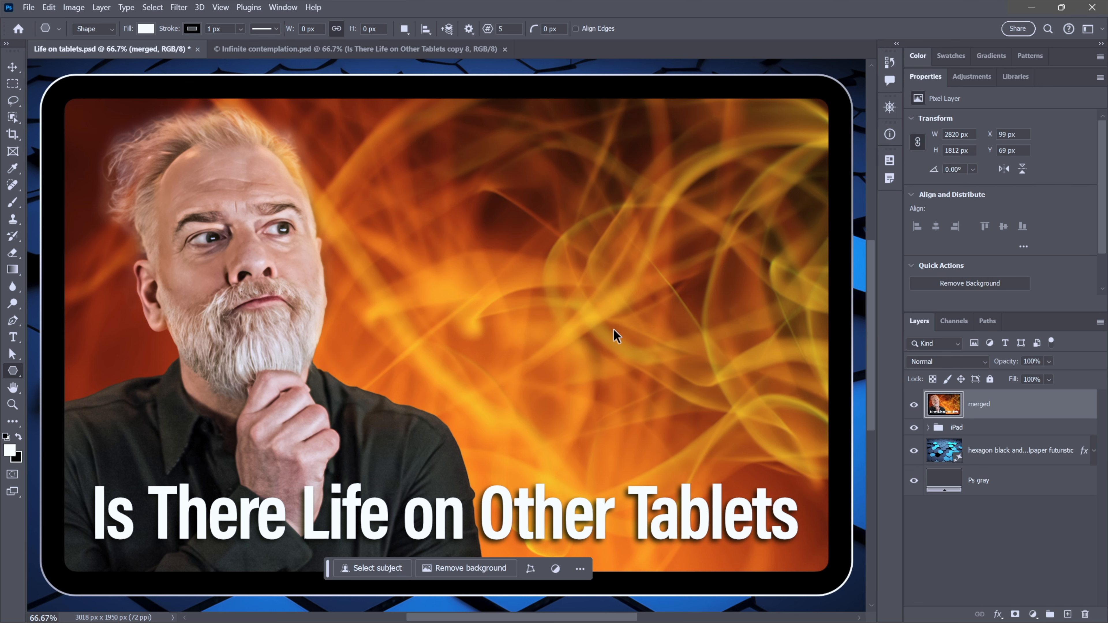
- Transform a copy of the merged layer, scaling it to 62% and placing it over the tablet's upper right
{"action": "key", "text": "ctrl+minus"}
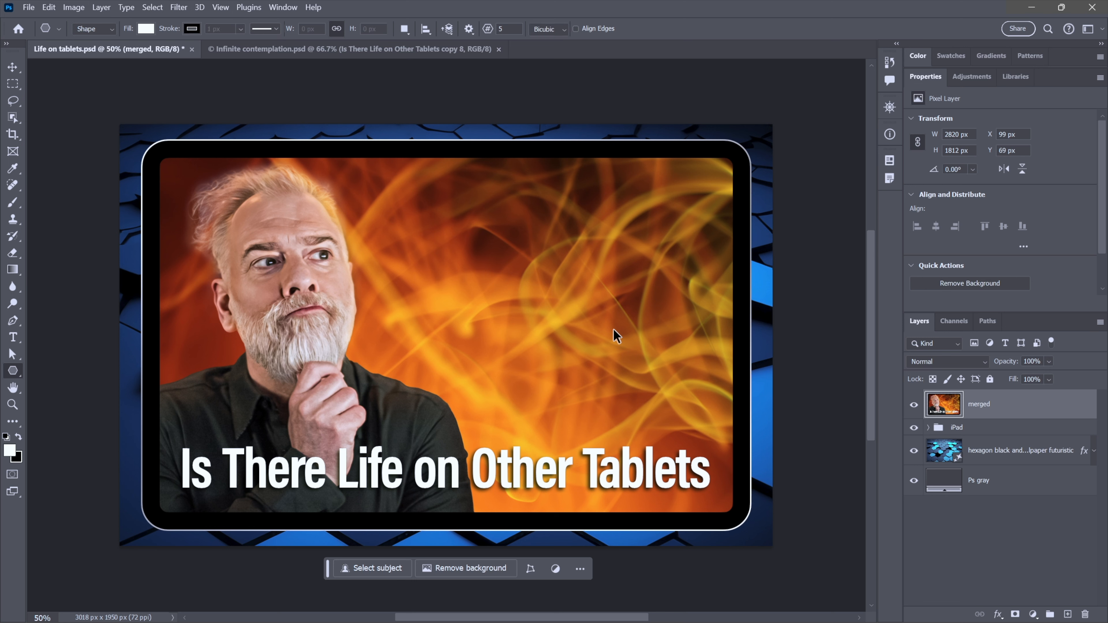
{"action": "key", "text": "ctrl+t"}
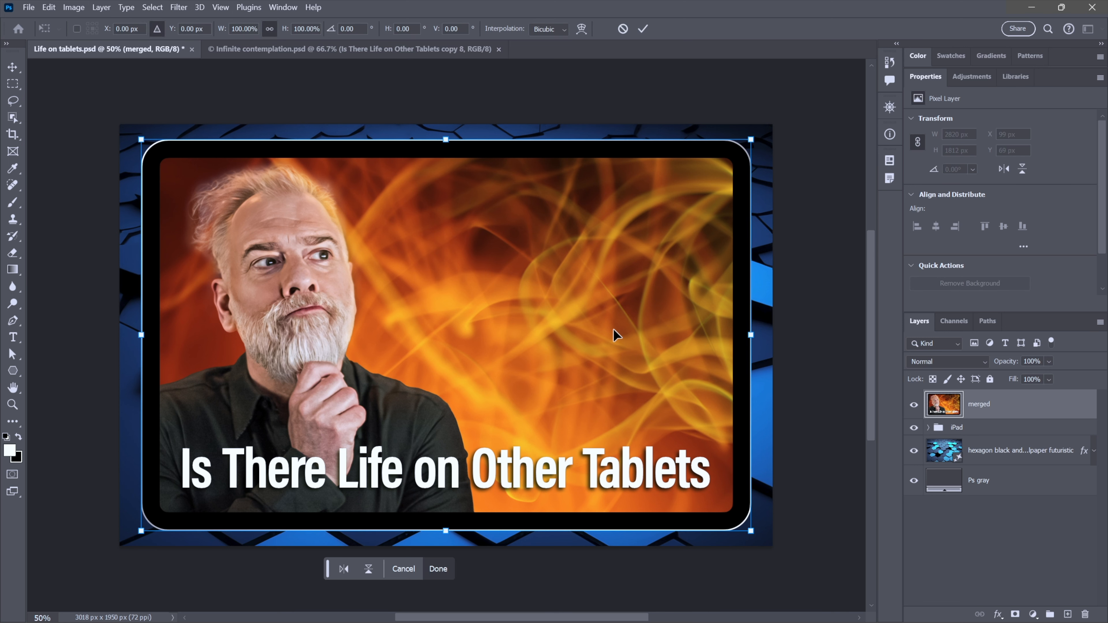
{"action": "left_click", "coordinate": [139, 333]}
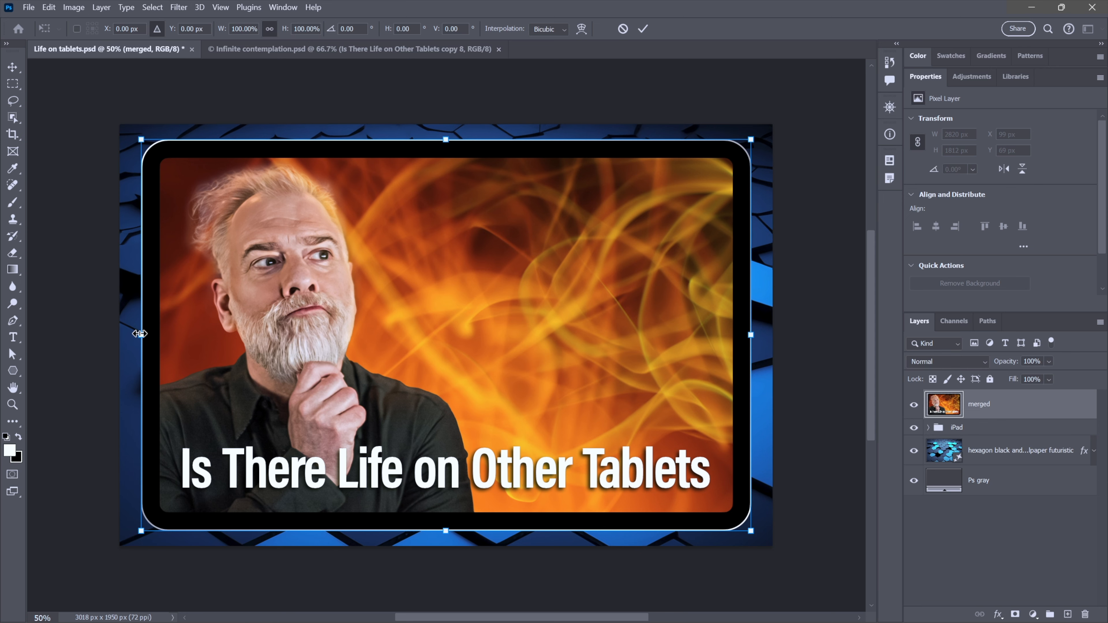
{"action": "left_click_drag", "start_coordinate": [139, 334], "coordinate": [446, 333]}
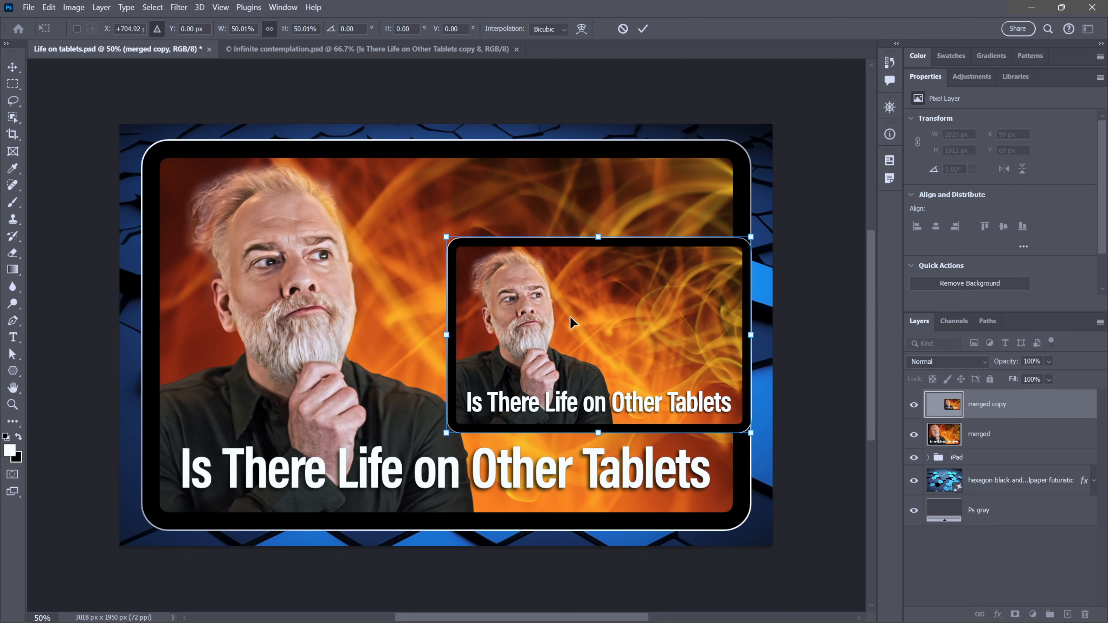
{"action": "left_click_drag", "start_coordinate": [573, 323], "coordinate": [530, 265]}
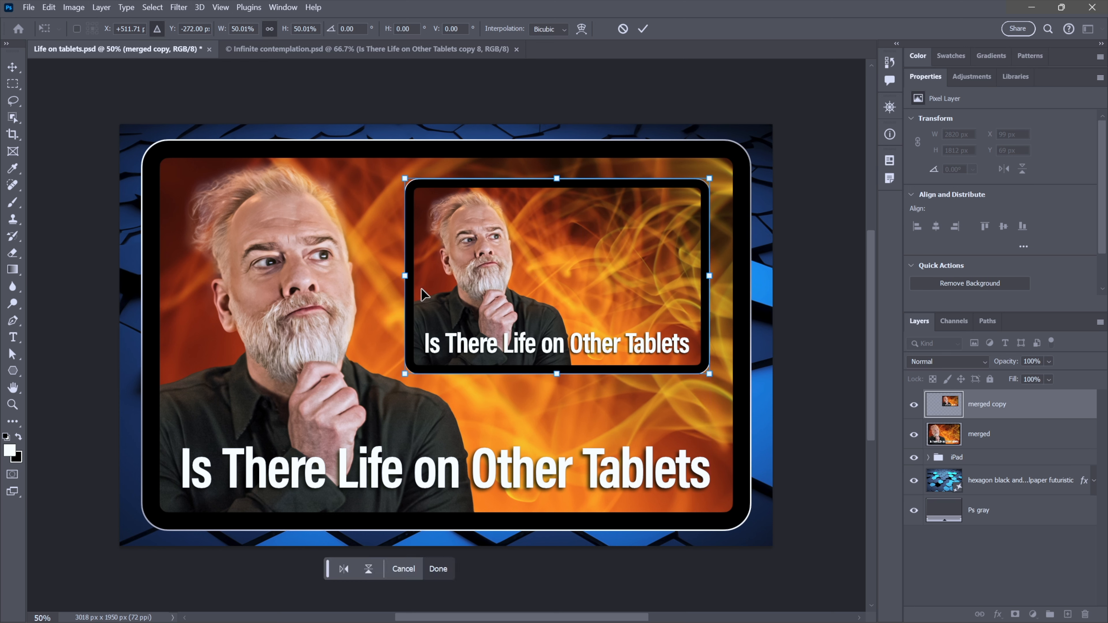
{"action": "left_click_drag", "start_coordinate": [405, 276], "coordinate": [367, 276]}
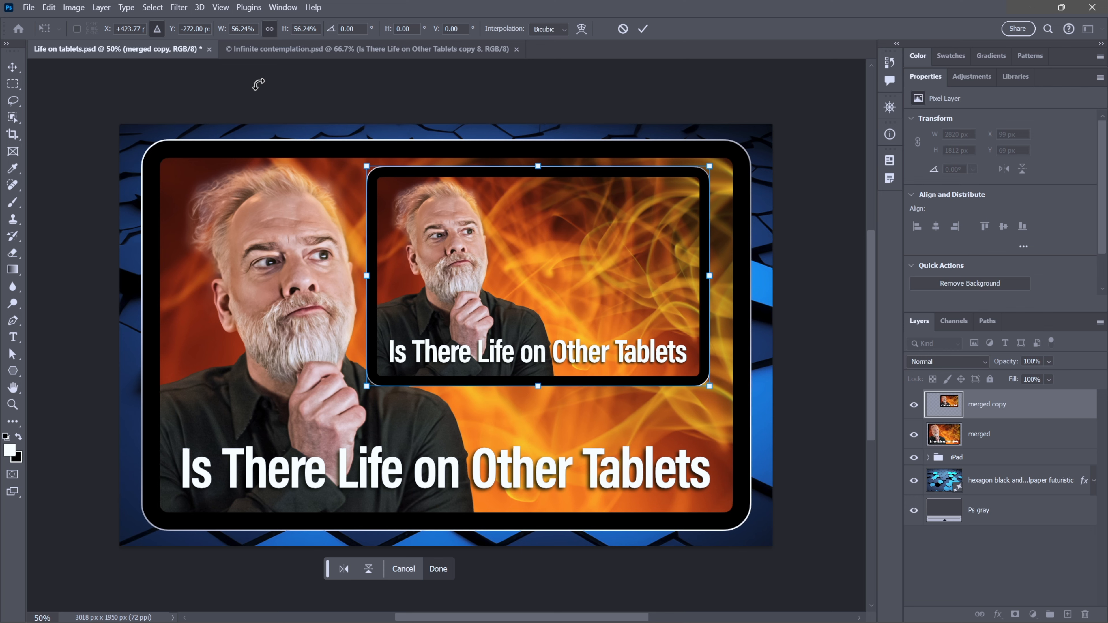
{"action": "key", "text": "ctrl+plus"}
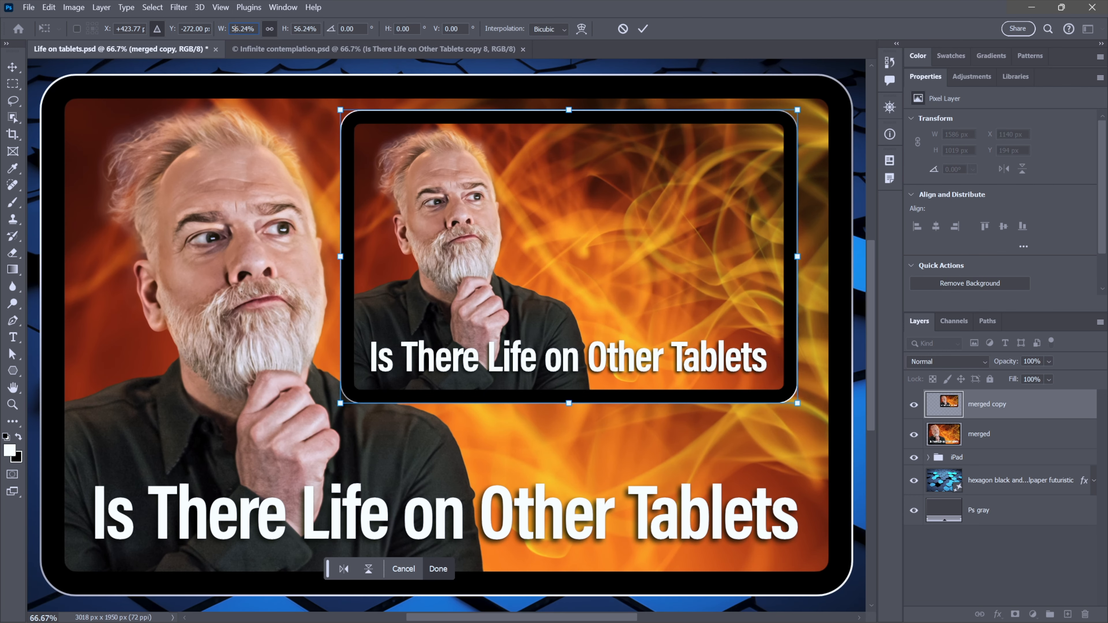
{"action": "left_click", "coordinate": [243, 28]}
{"action": "type", "text": "62"}
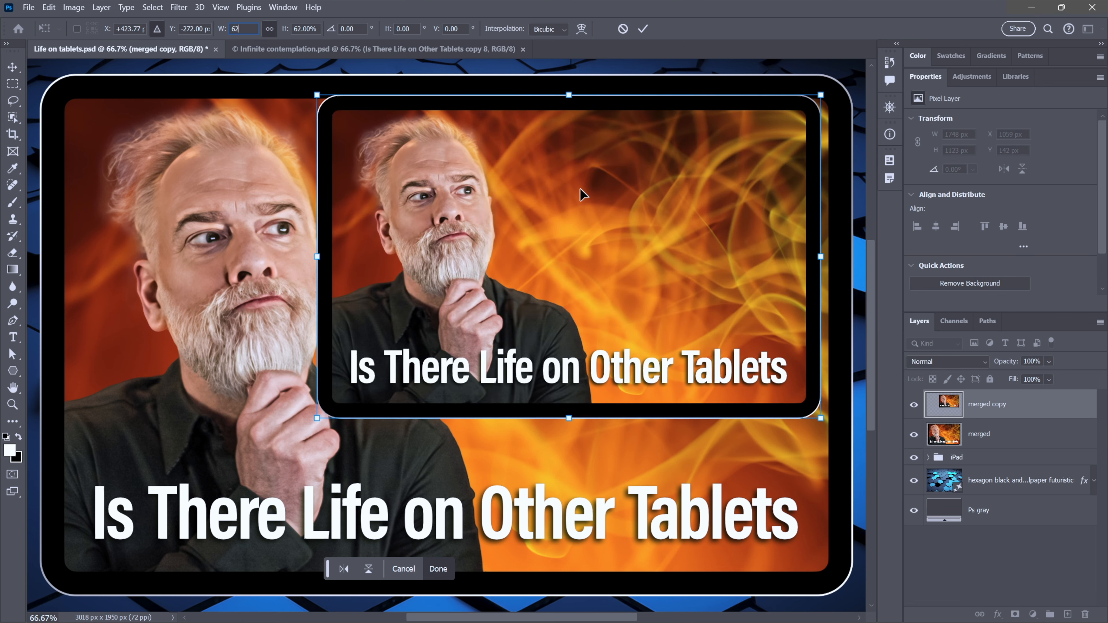
{"action": "left_click_drag", "start_coordinate": [580, 189], "coordinate": [567, 213]}
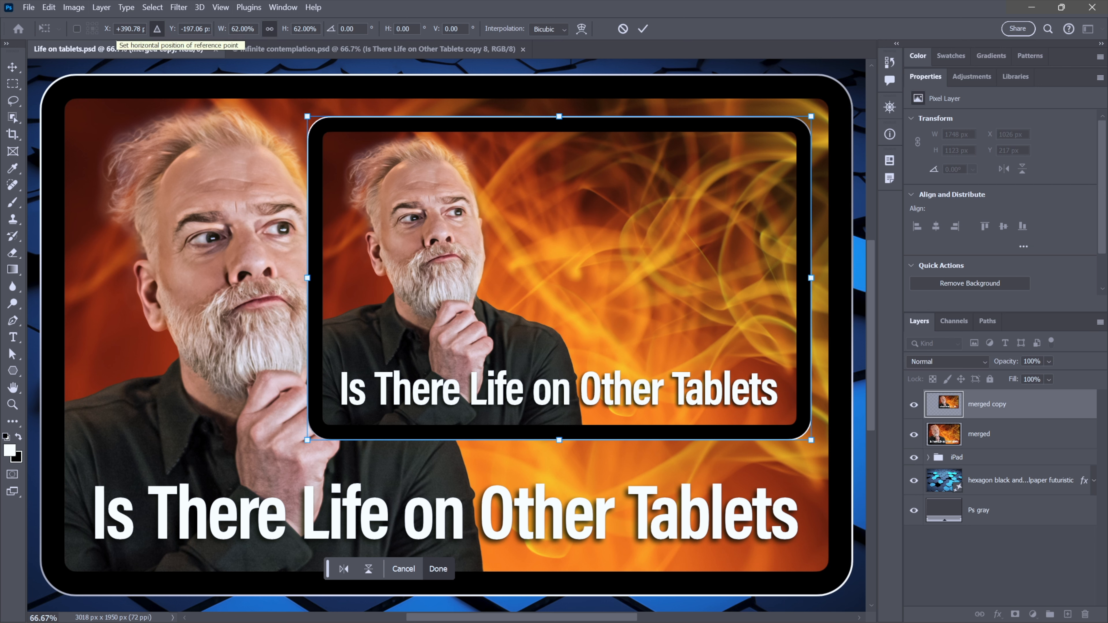
- Position the scaled copy at X 400 px and Y -190 px and commit the transform
{"action": "left_click", "coordinate": [118, 28]}
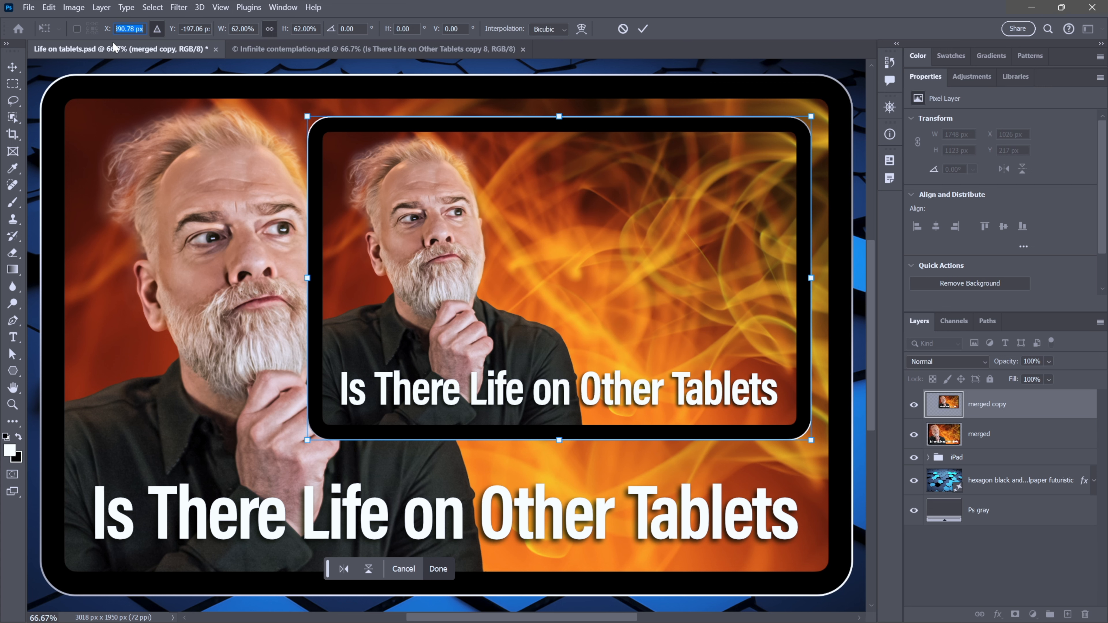
{"action": "type", "text": "400"}
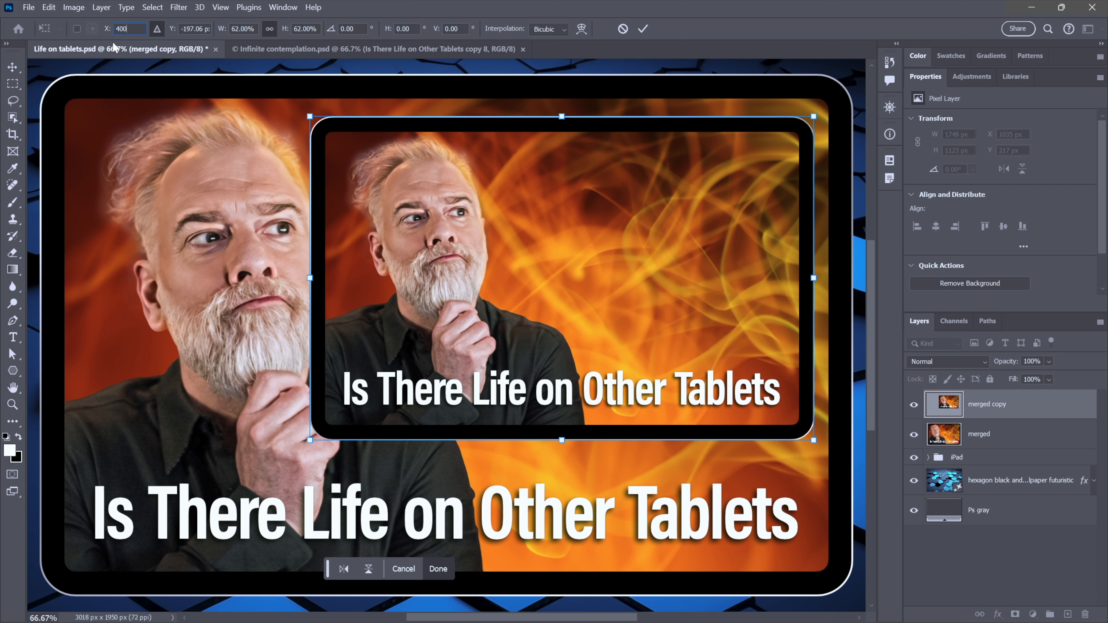
{"action": "key", "text": "Tab"}
{"action": "type", "text": "-190"}
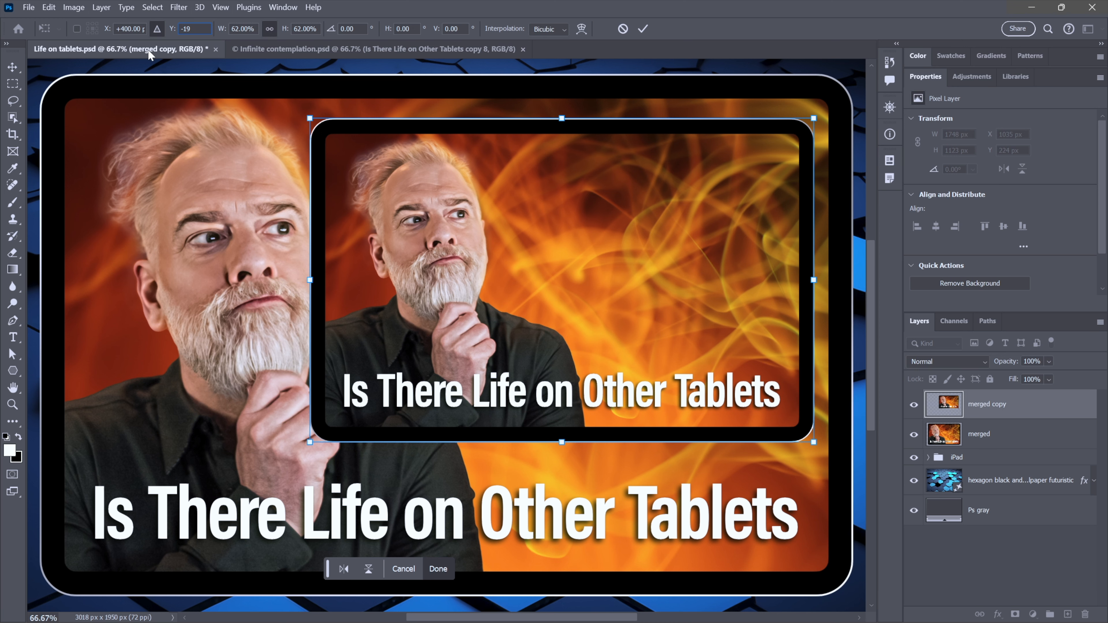
{"action": "key", "text": "BackSpace"}
{"action": "key", "text": "BackSpace"}
{"action": "key", "text": "BackSpace"}
{"action": "type", "text": "0"}
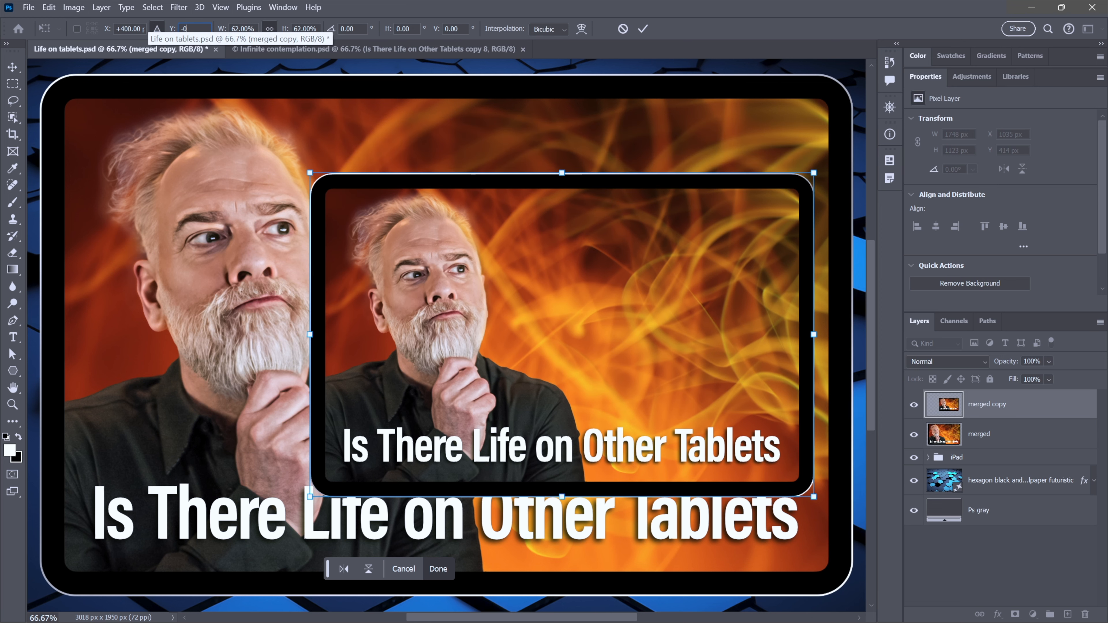
{"action": "key", "text": "Tab"}
{"action": "key", "text": "shift+Tab"}
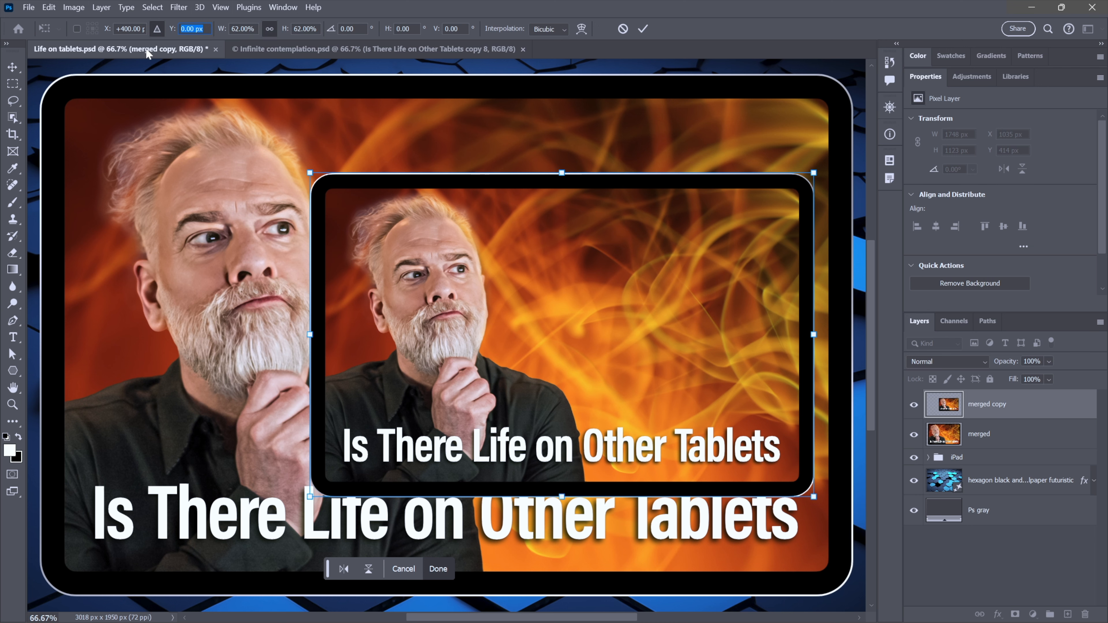
{"action": "type", "text": "-190"}
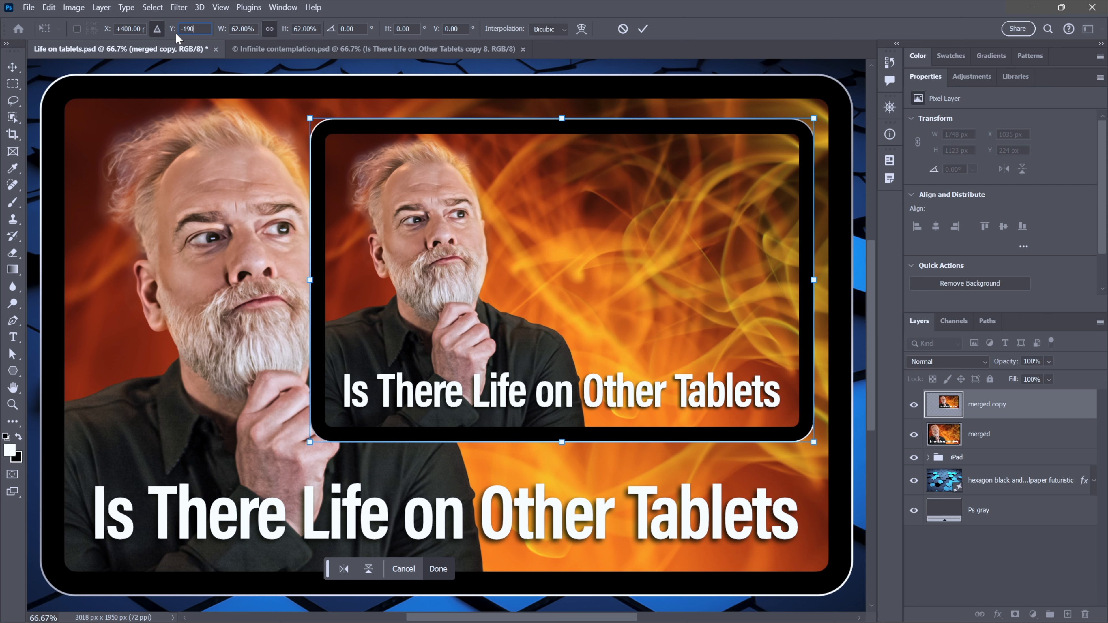
{"action": "key", "text": "Return"}
{"action": "key", "text": "Return"}
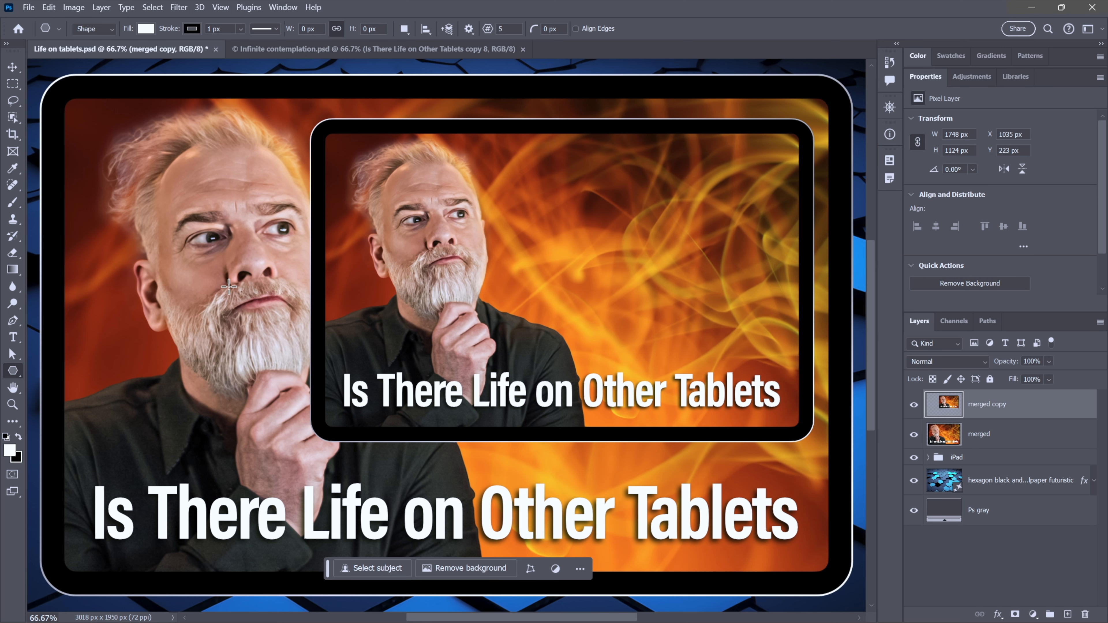
- Repeat the last transform on new copies three times to build progressively smaller nested tablets
{"action": "key", "text": "ctrl+alt+shift+t"}
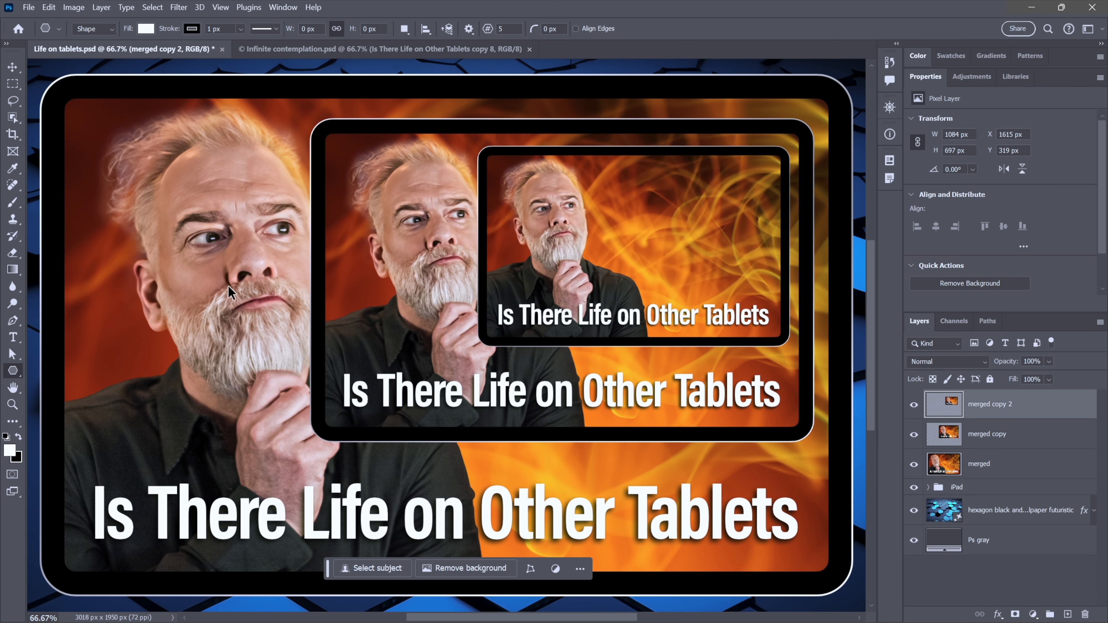
{"action": "key", "text": "ctrl+alt+shift+t"}
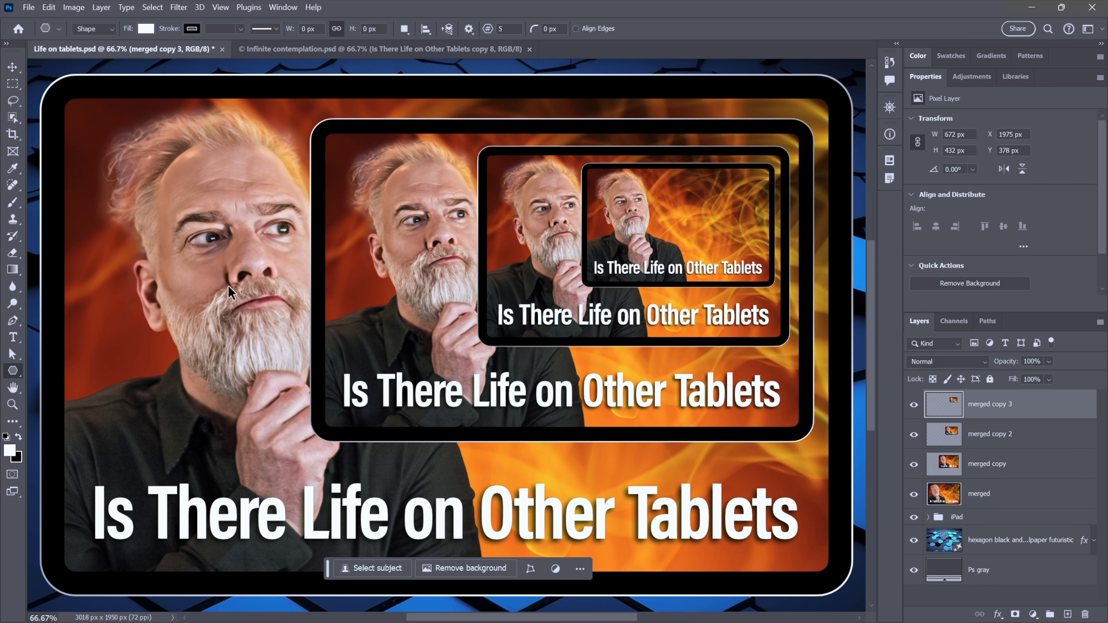
{"action": "key", "text": "ctrl+alt+shift+t"}
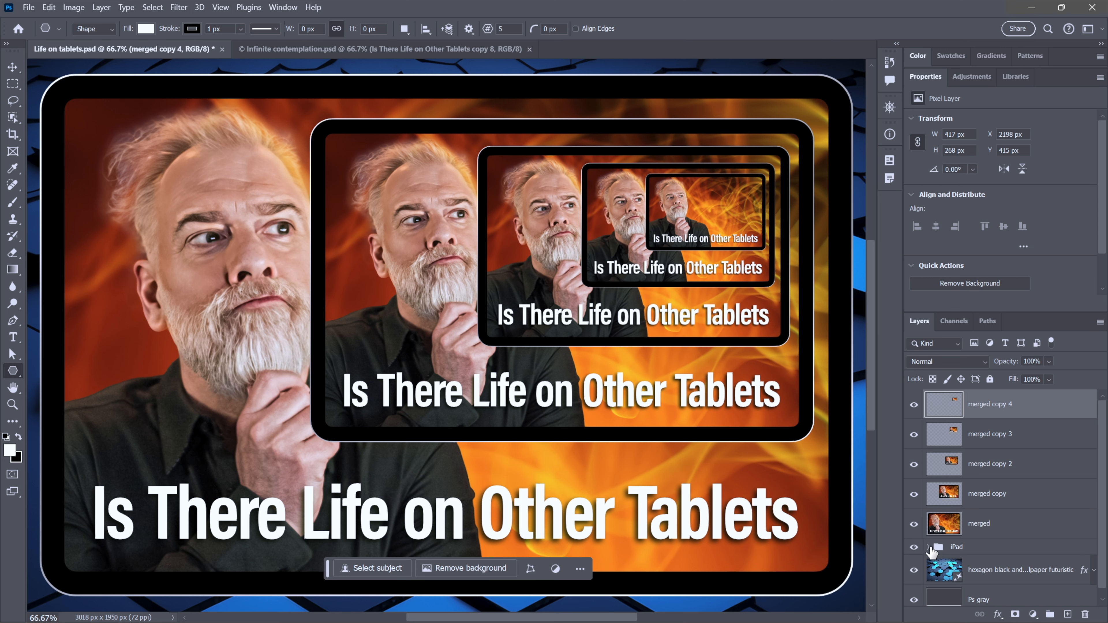
- Hide the merged layer and move the normal and screen face layers inside the iPad group slightly left
{"action": "left_click", "coordinate": [927, 546]}
{"action": "scroll", "coordinate": [1006, 511], "scroll_direction": "down", "scroll_amount": 3}
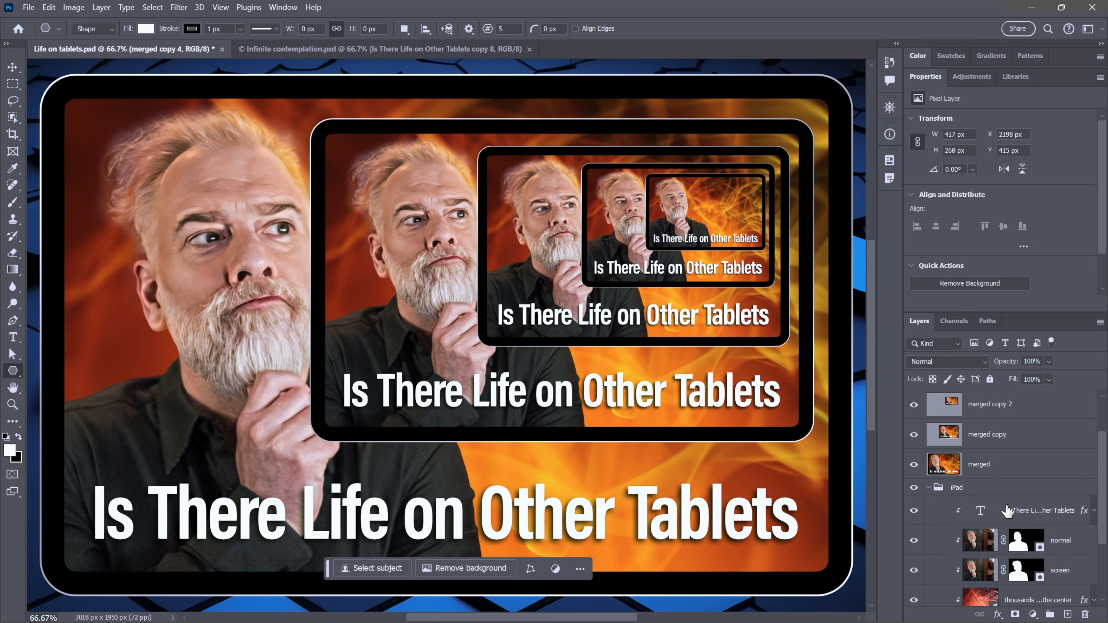
{"action": "left_click", "coordinate": [980, 484]}
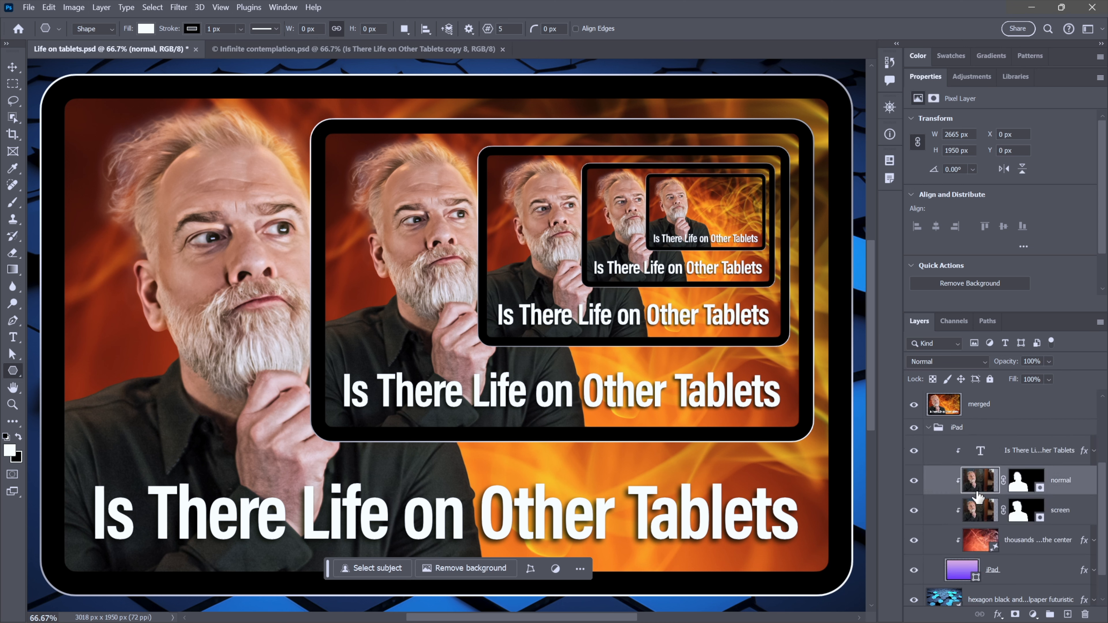
{"action": "left_click", "coordinate": [978, 502], "text": "shift"}
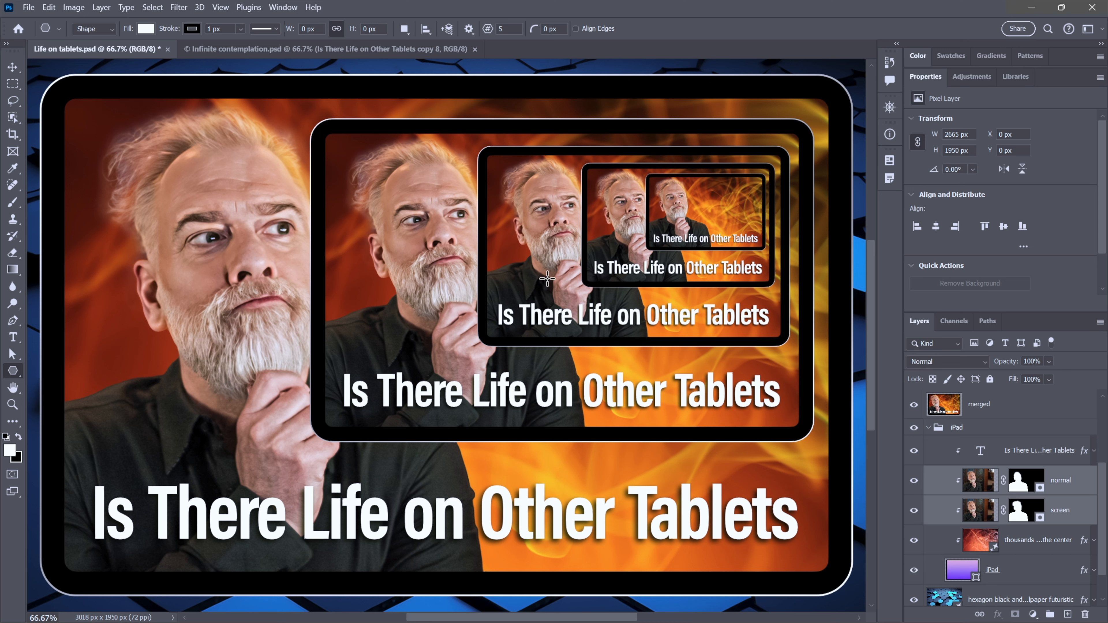
{"action": "left_click", "coordinate": [913, 406]}
{"action": "left_click", "coordinate": [12, 68]}
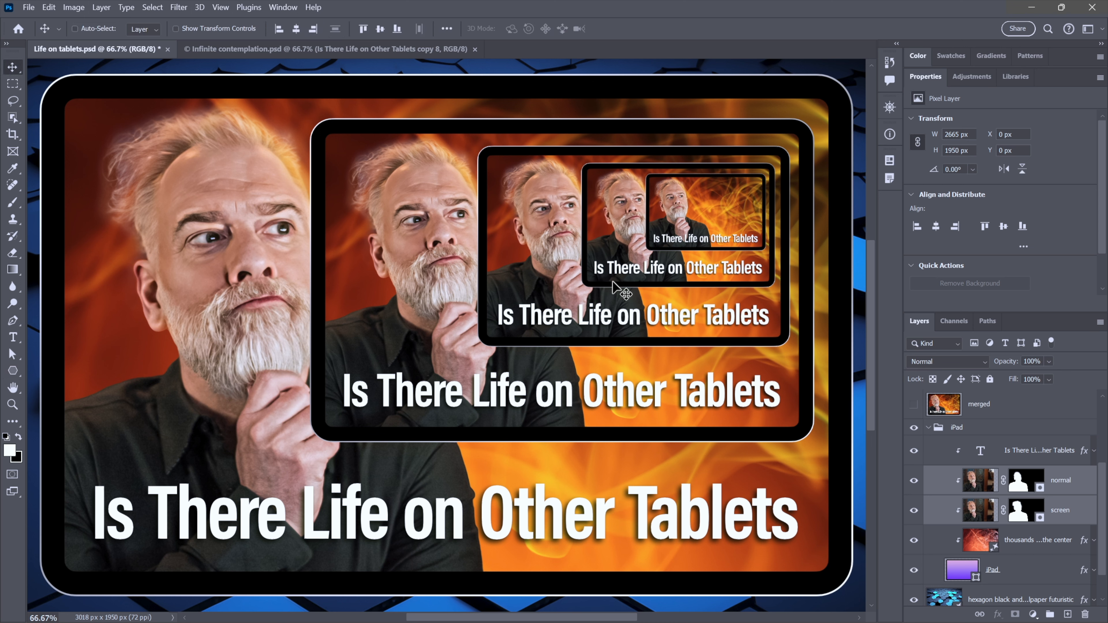
{"action": "left_click", "coordinate": [913, 404]}
{"action": "left_click_drag", "start_coordinate": [257, 286], "coordinate": [216, 286]}
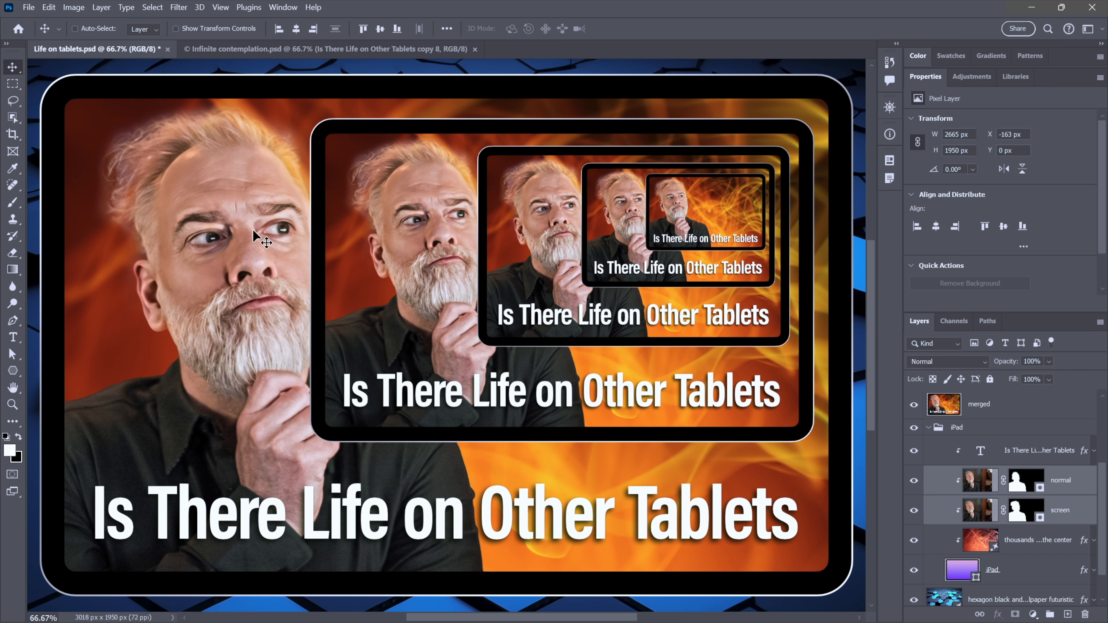
{"action": "key", "text": "ctrl+z"}
{"action": "left_click", "coordinate": [913, 405]}
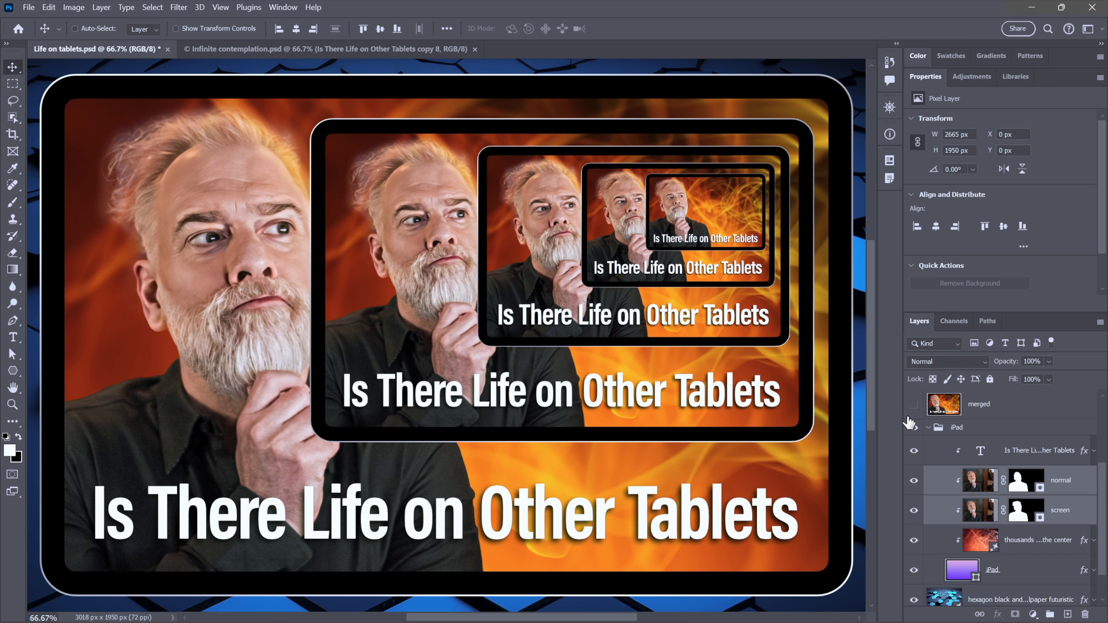
{"action": "left_click_drag", "start_coordinate": [263, 327], "coordinate": [231, 321]}
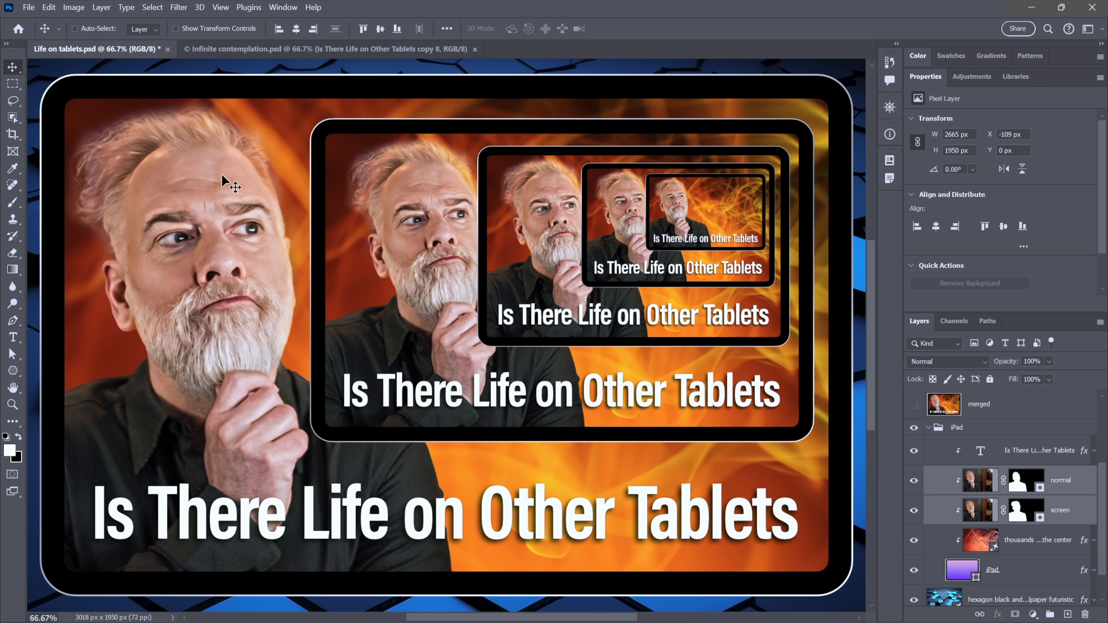
- Revert the document to its last saved version
{"action": "left_click", "coordinate": [28, 7]}
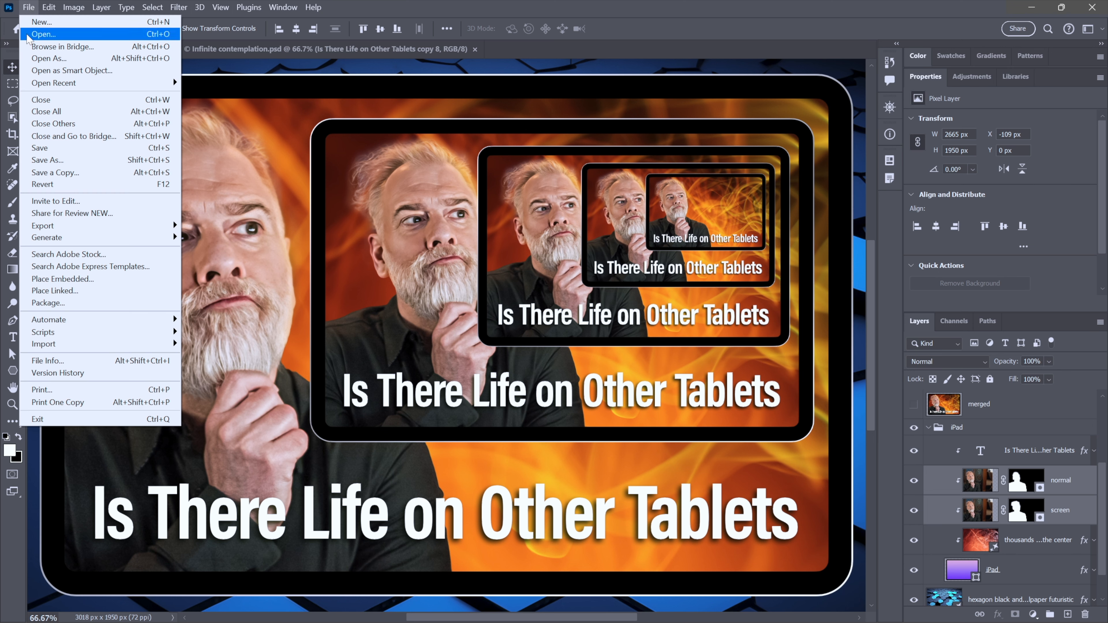
{"action": "left_click", "coordinate": [80, 184]}
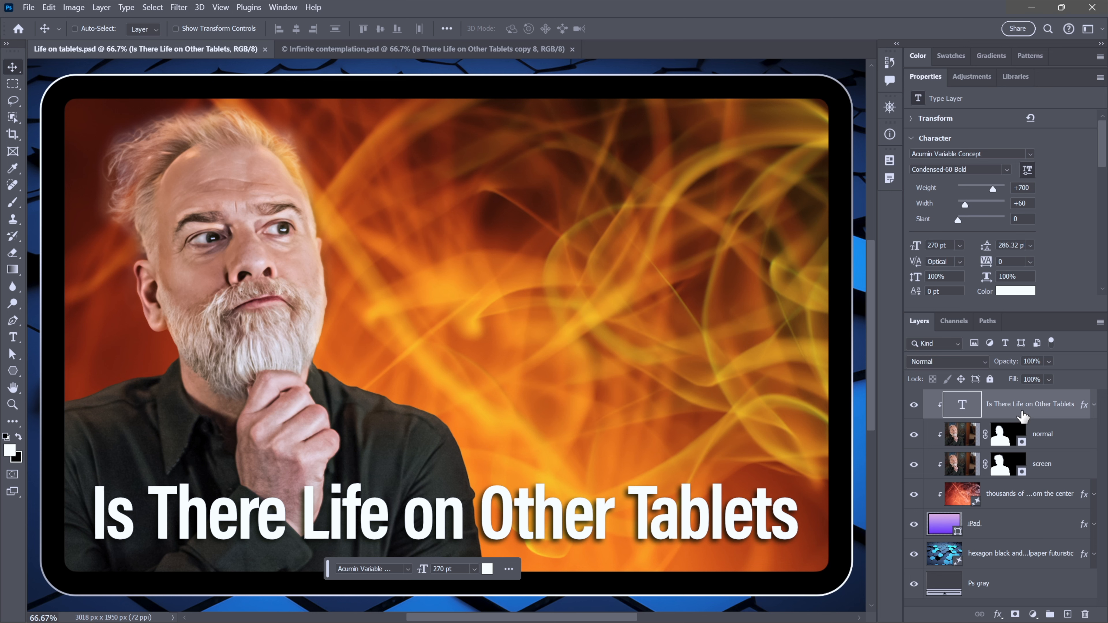
- Select the tablet layers from the title text down to the iPad shape and convert them into one smart object
{"action": "left_click", "coordinate": [1016, 523], "text": "shift"}
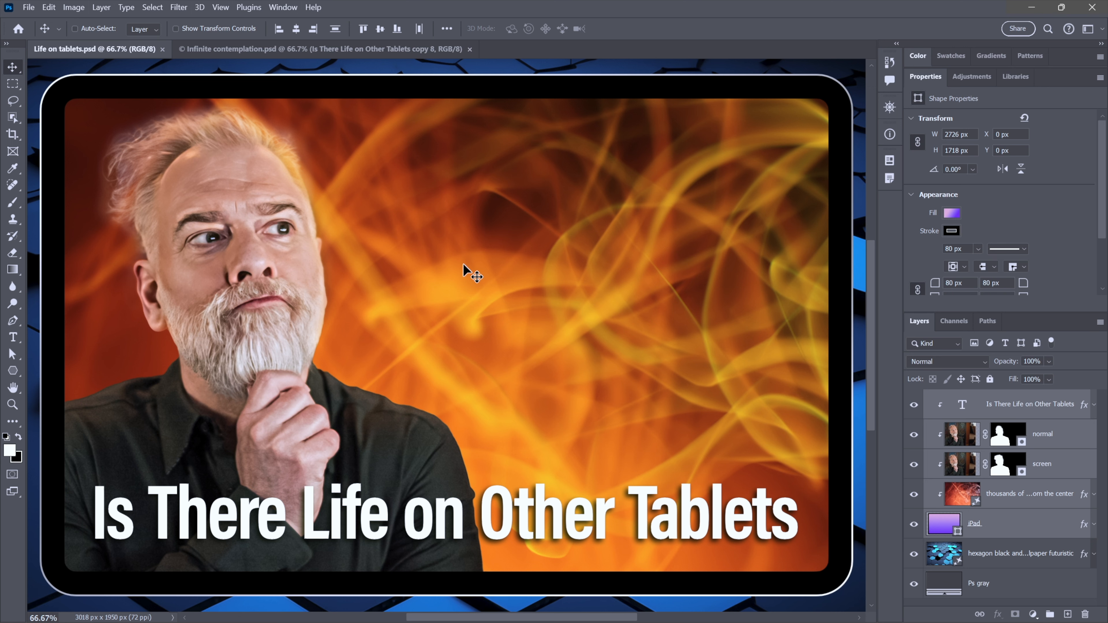
{"action": "right_click", "coordinate": [461, 235]}
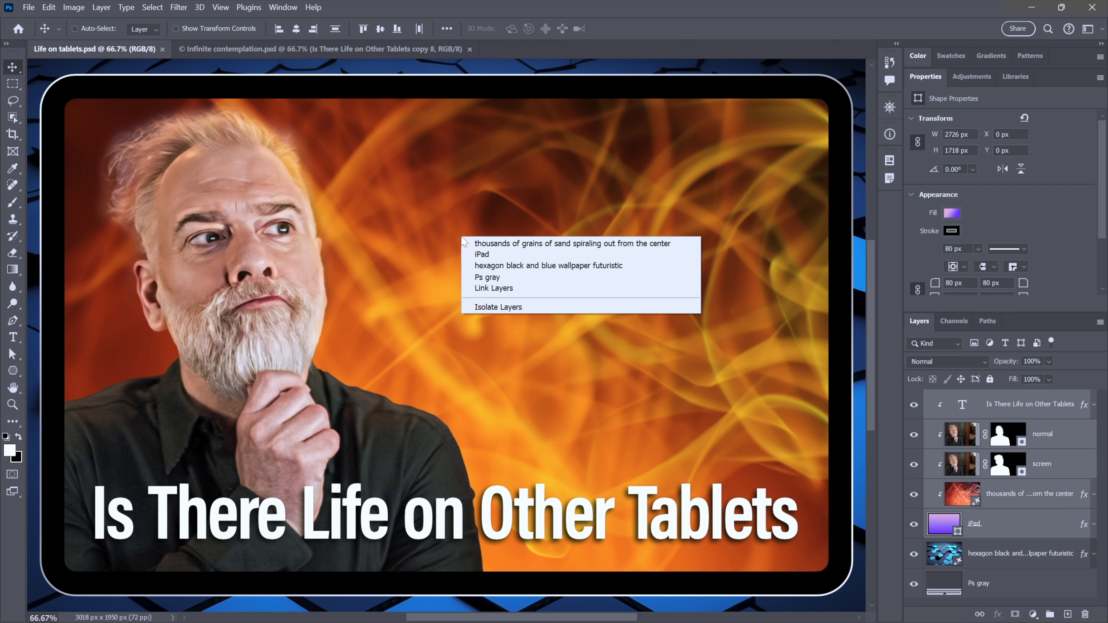
{"action": "left_click", "coordinate": [460, 236]}
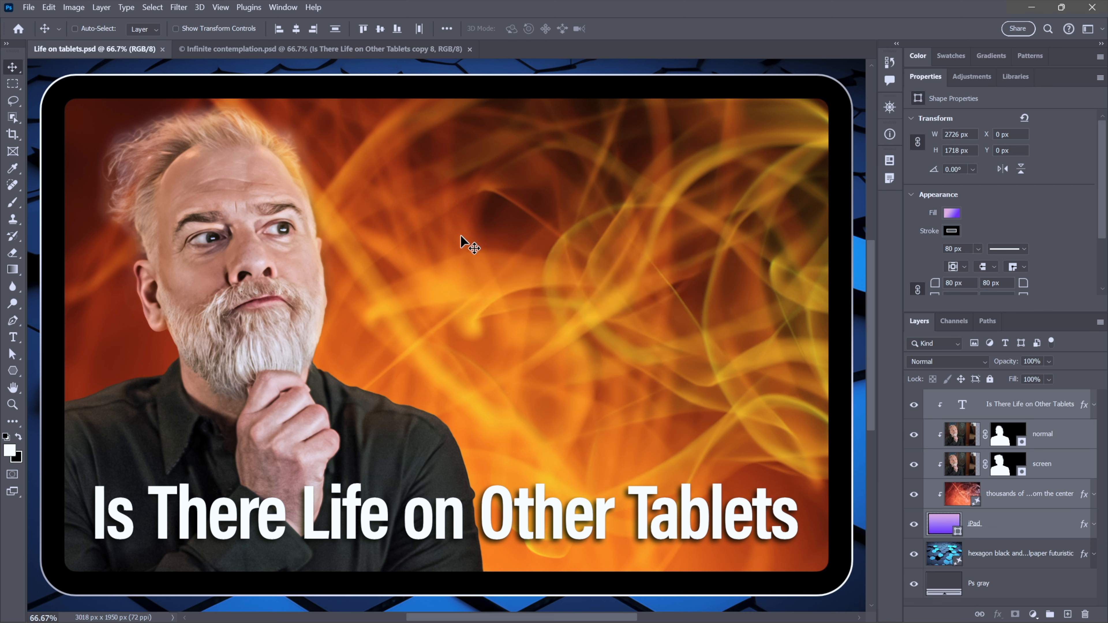
{"action": "key", "text": "m"}
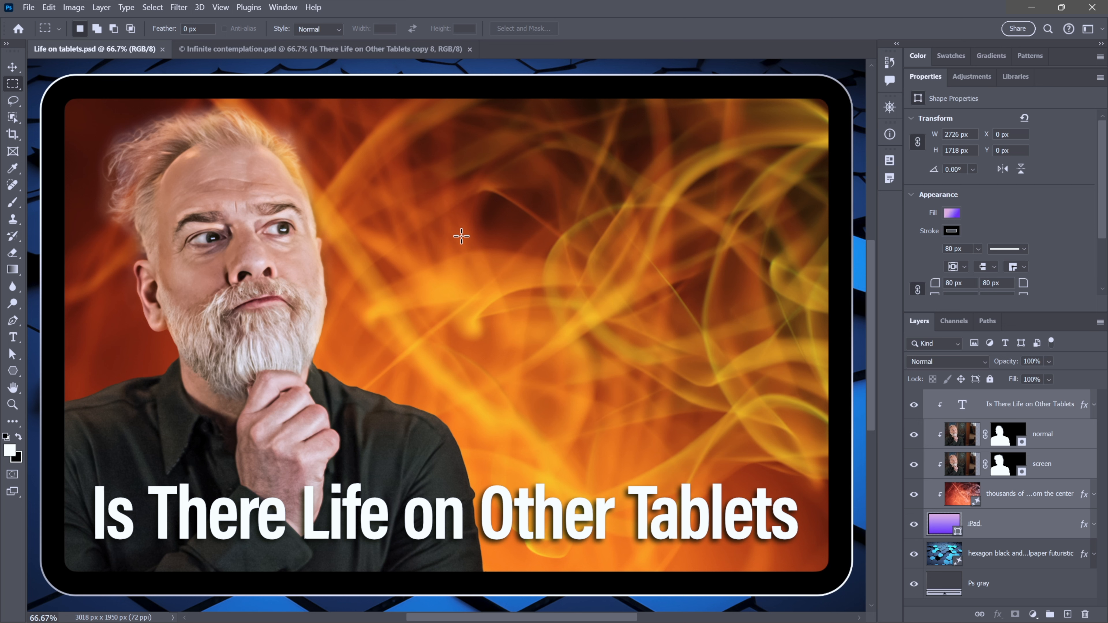
{"action": "right_click", "coordinate": [488, 211]}
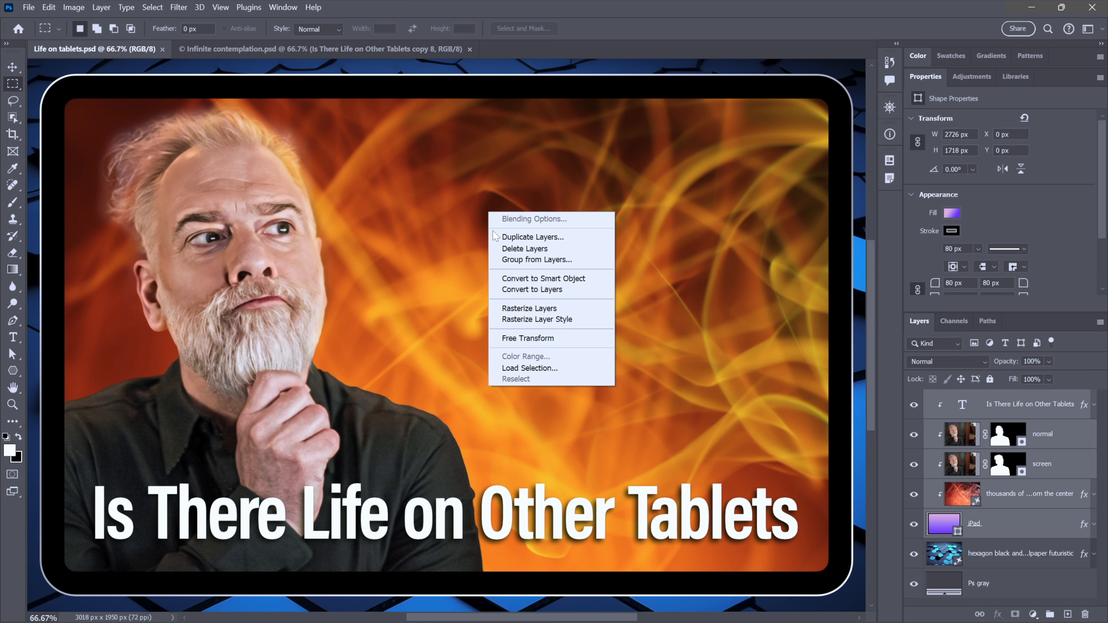
{"action": "left_click", "coordinate": [597, 285]}
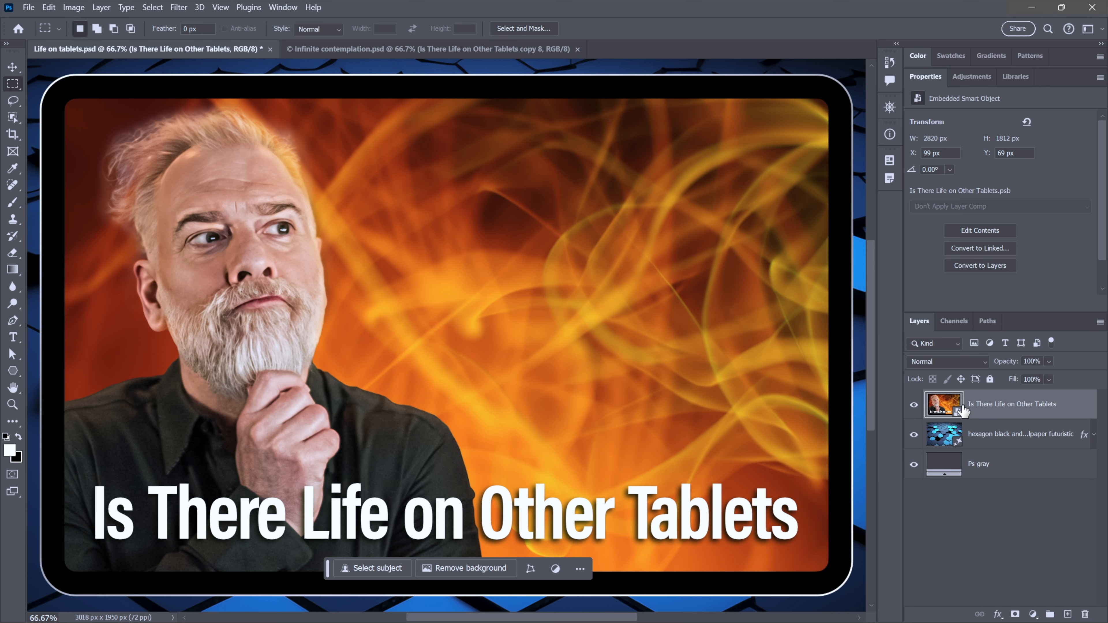
- Rename the new smart object layer as iPad
{"action": "double_click", "coordinate": [970, 405]}
{"action": "key", "text": "BackSpace"}
{"action": "type", "text": "iPad"}
{"action": "key", "text": "Return"}
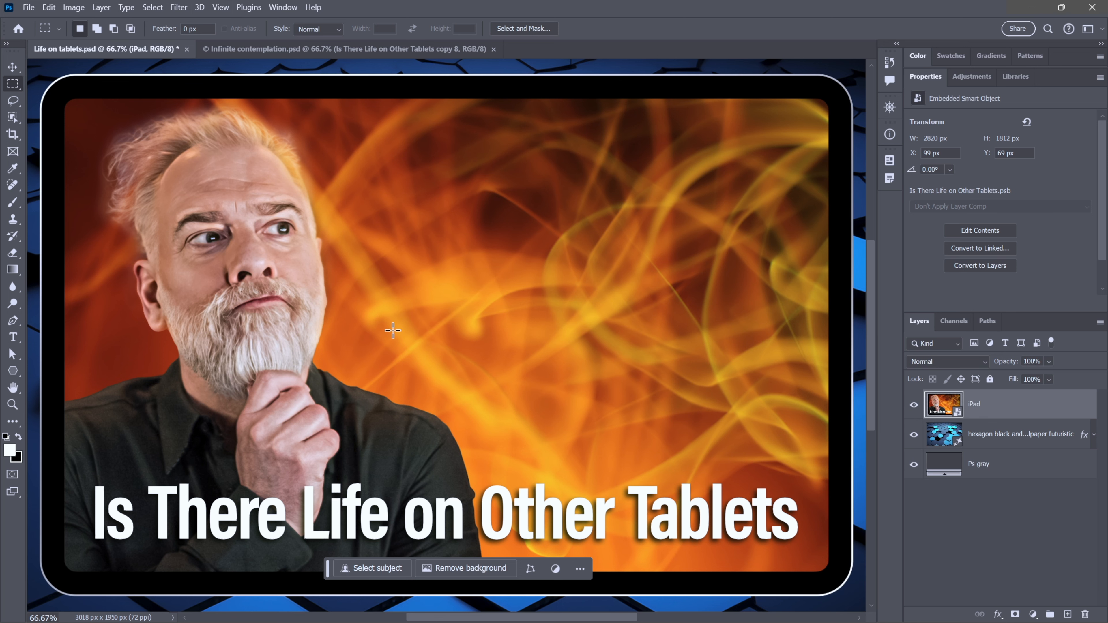
- Try scaling the iPad smart object down to about 60% from its left edge, then undo the transform
{"action": "key", "text": "ctrl+minus"}
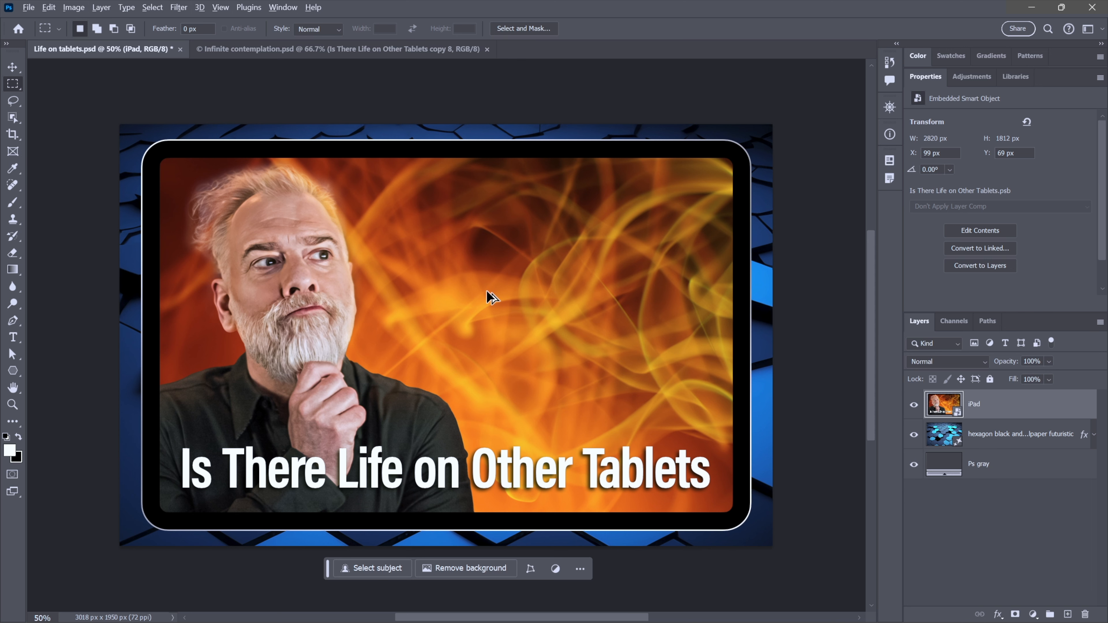
{"action": "key", "text": "ctrl+t"}
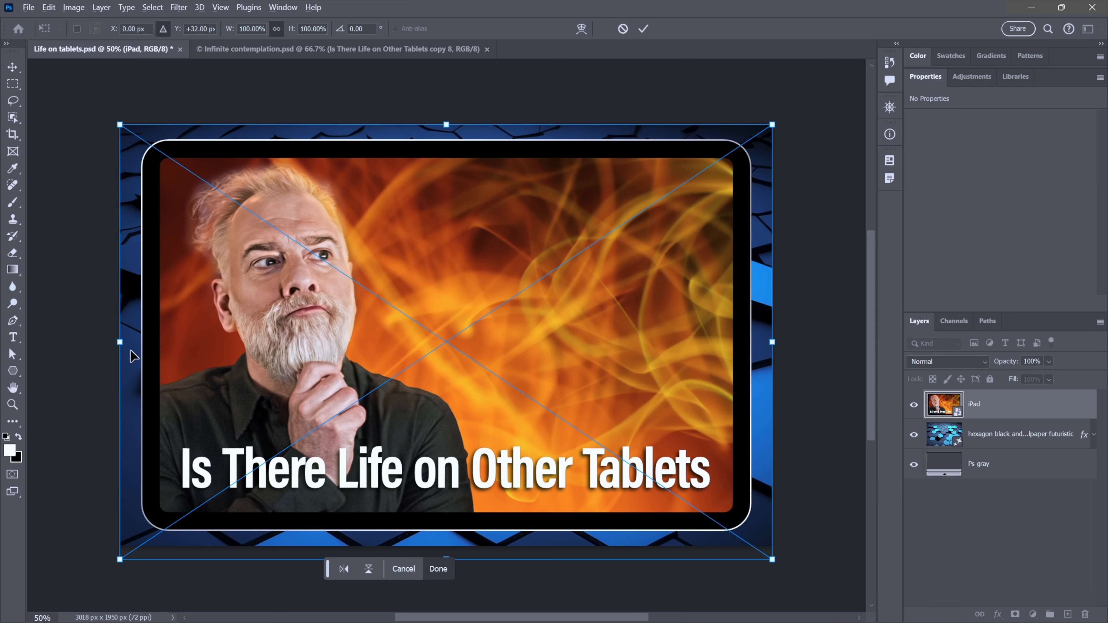
{"action": "left_click_drag", "start_coordinate": [119, 342], "coordinate": [382, 342]}
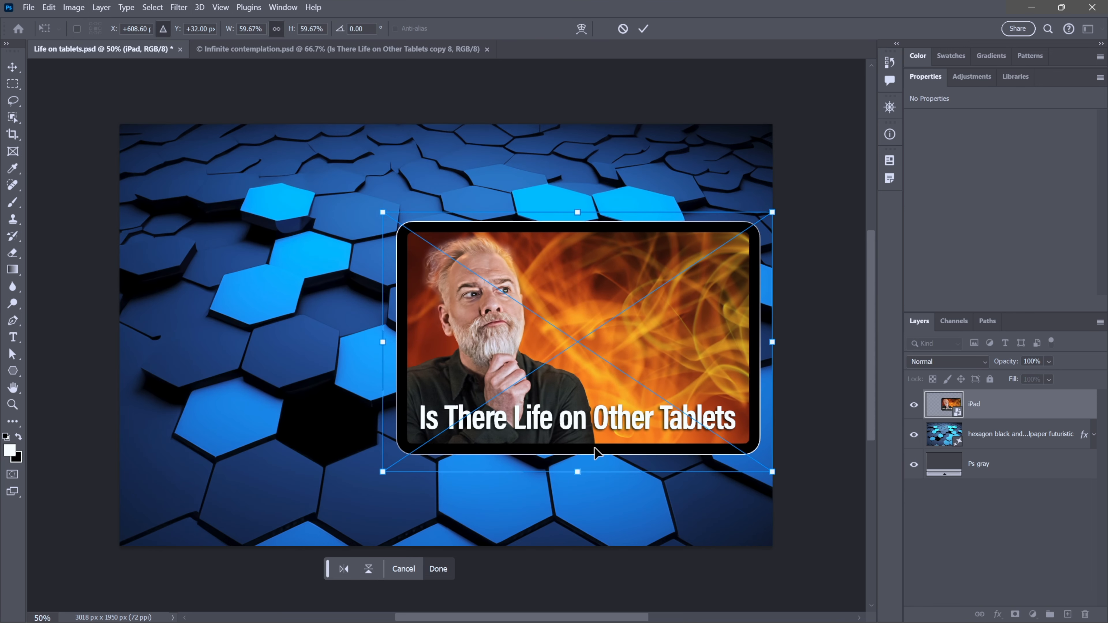
{"action": "key", "text": "Return"}
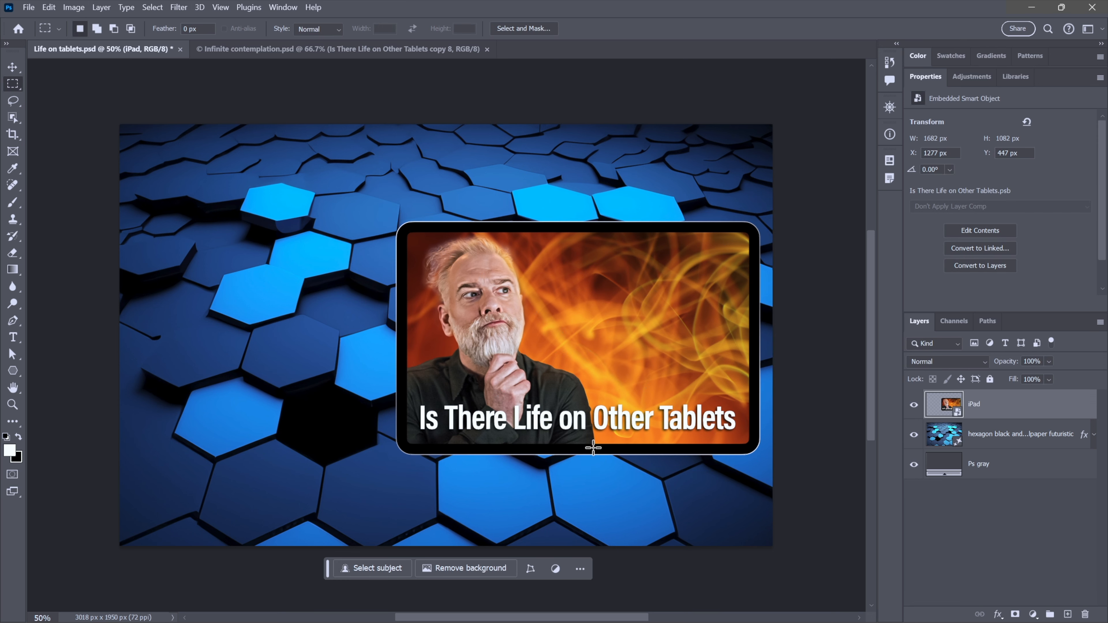
{"action": "key", "text": "ctrl+z"}
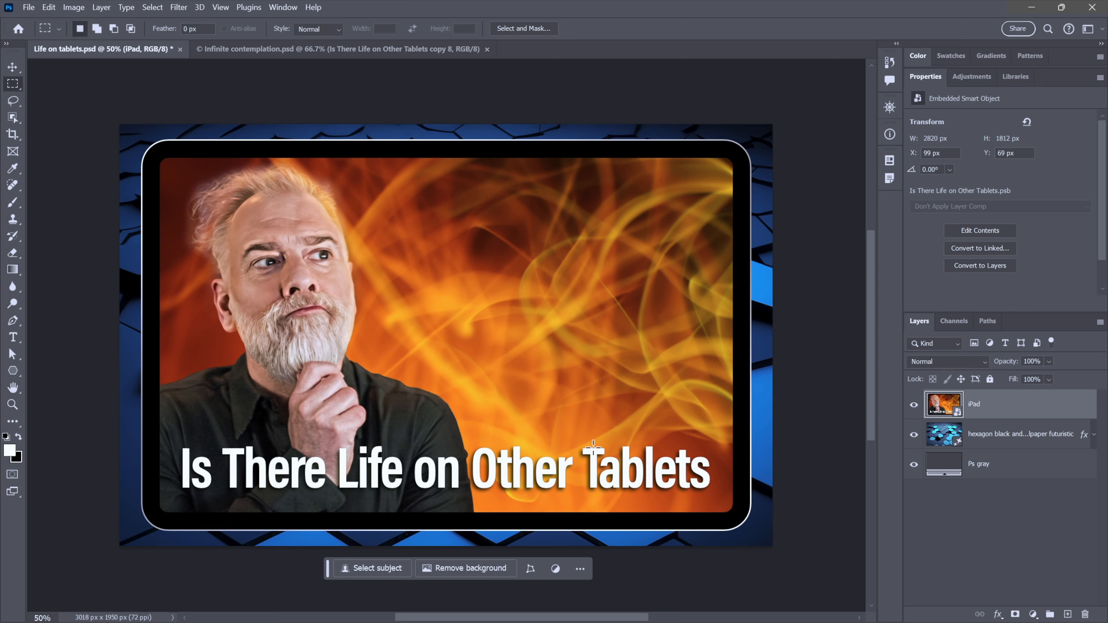
- Duplicate the iPad layer, hide the original, and rasterize the duplicate's smart object
{"action": "key", "text": "ctrl+plus"}
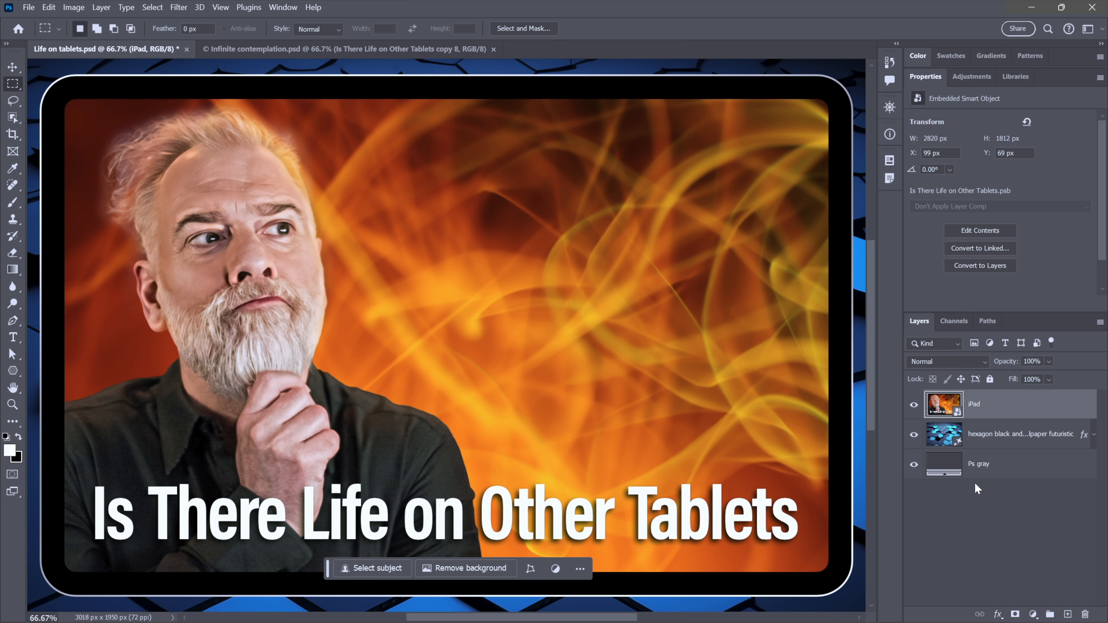
{"action": "key", "text": "ctrl+j"}
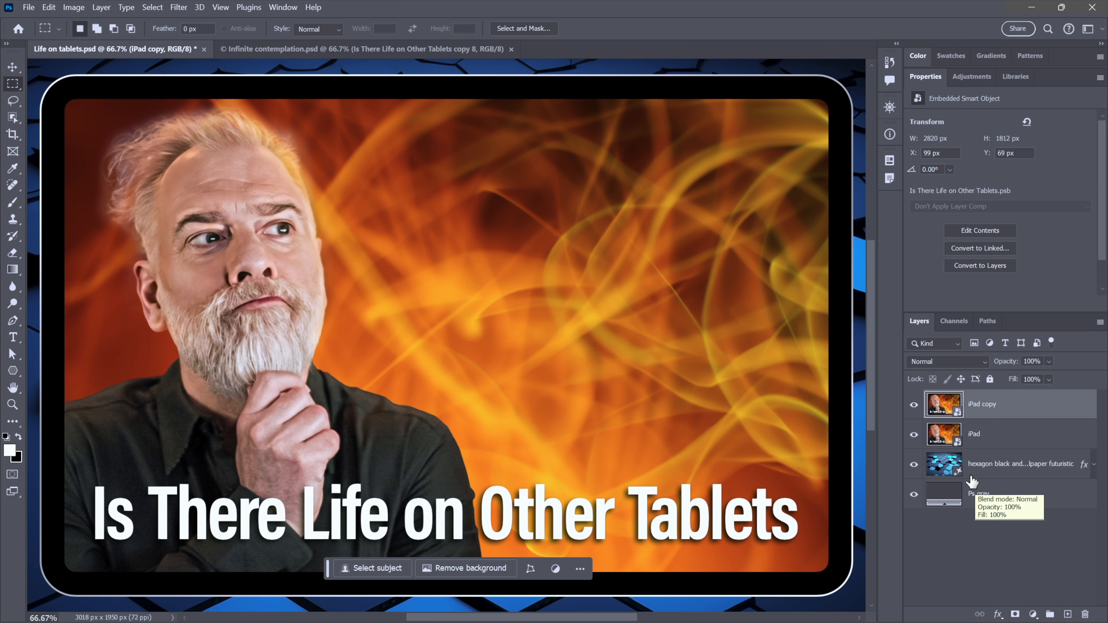
{"action": "left_click", "coordinate": [914, 435]}
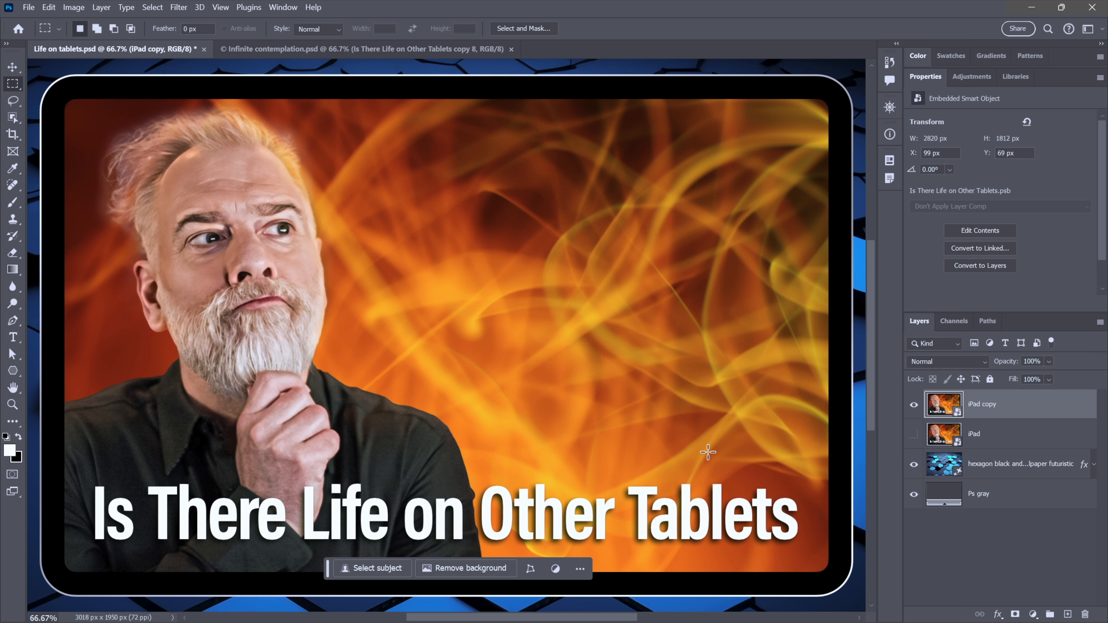
{"action": "right_click", "coordinate": [479, 231]}
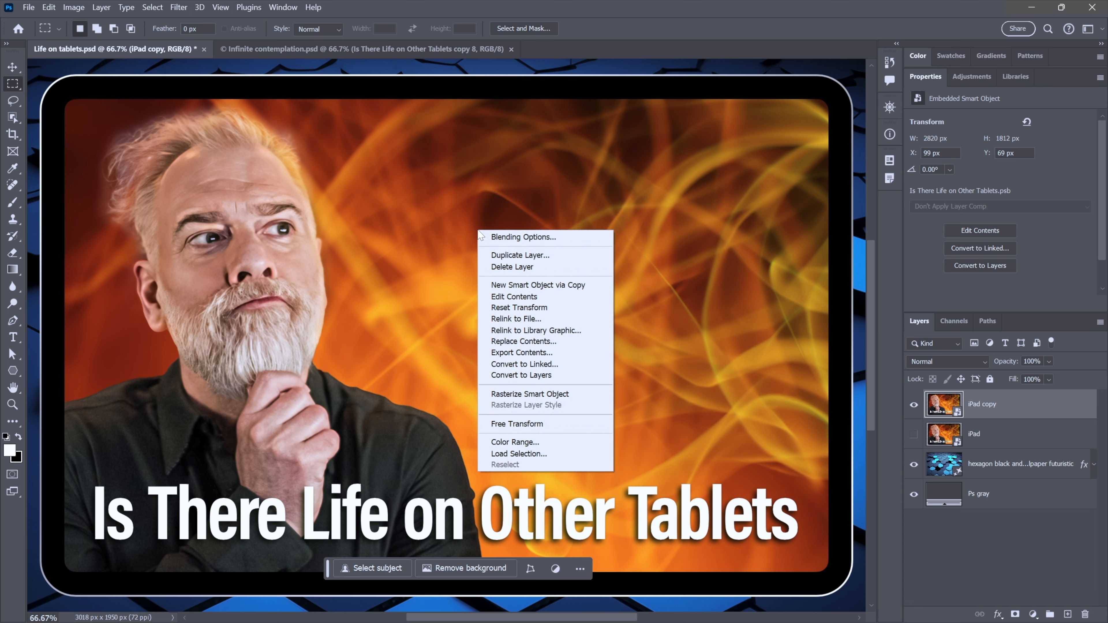
{"action": "left_click", "coordinate": [582, 392]}
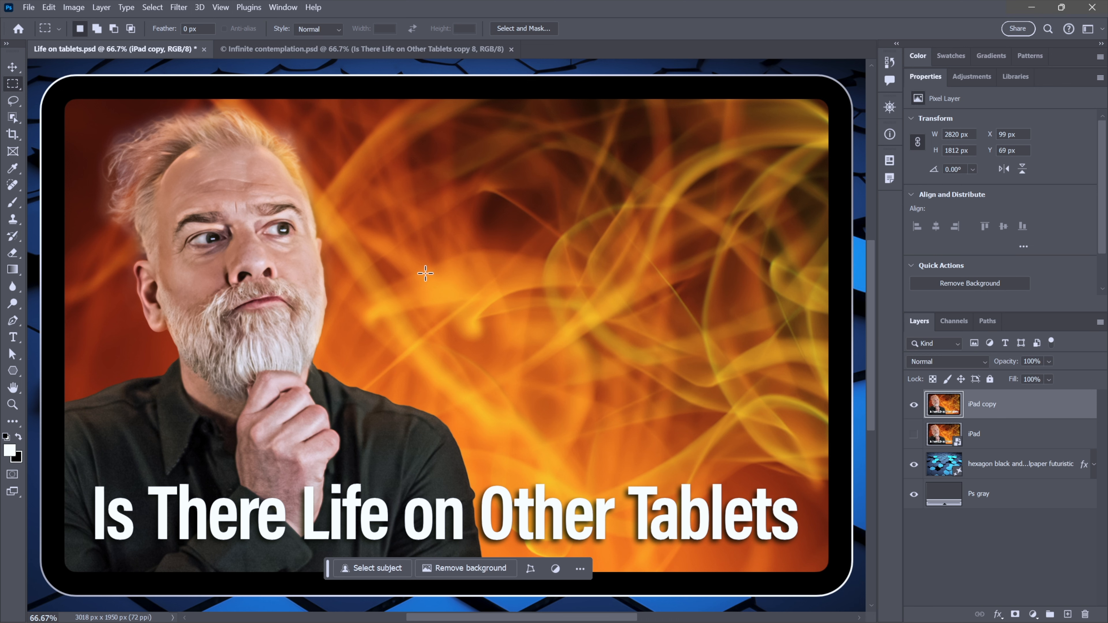
- Transform a new copy of the rasterized tablet to 62% and position it at X 400 px and Y -190 px
{"action": "key", "text": "ctrl+t"}
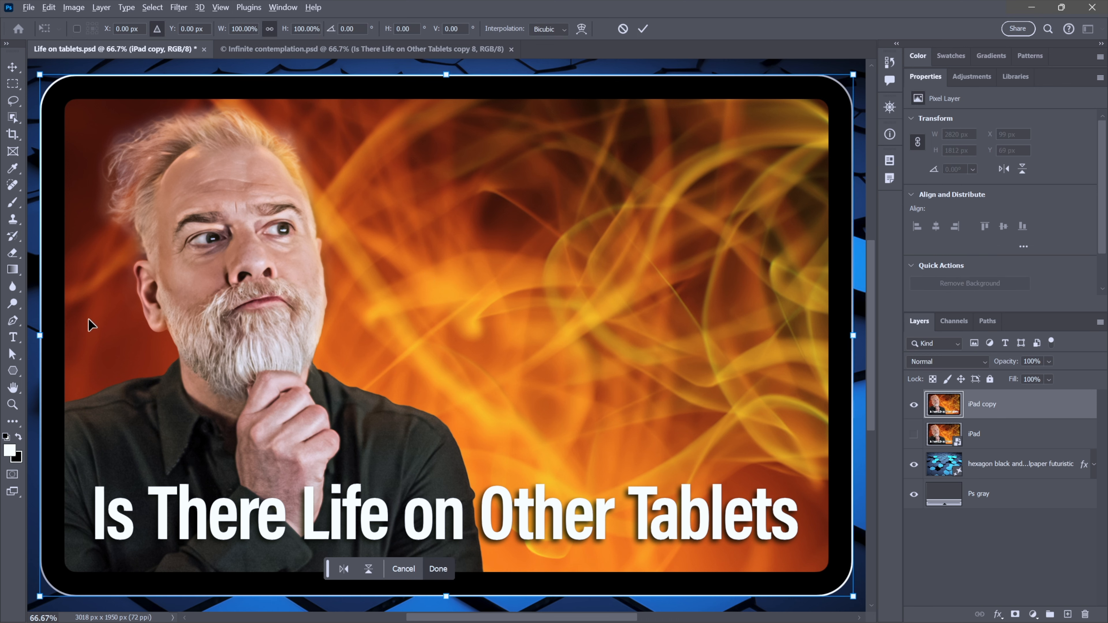
{"action": "left_click_drag", "start_coordinate": [44, 336], "coordinate": [398, 336]}
{"action": "left_click_drag", "start_coordinate": [636, 314], "coordinate": [585, 249]}
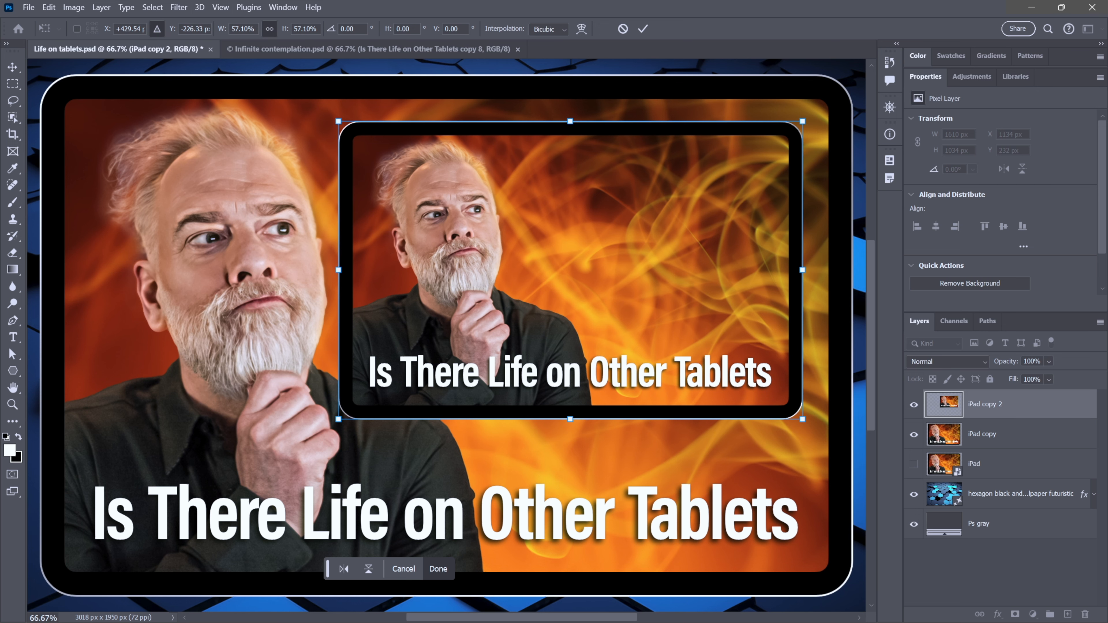
{"action": "left_click", "coordinate": [105, 30]}
{"action": "type", "text": "400"}
{"action": "key", "text": "Tab"}
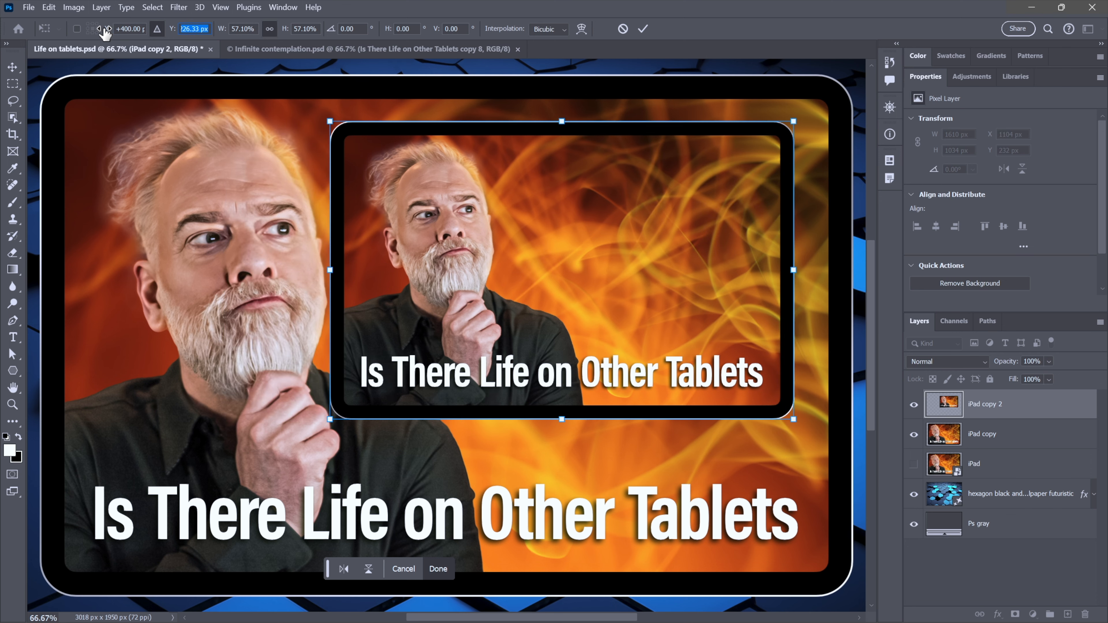
{"action": "type", "text": "-190"}
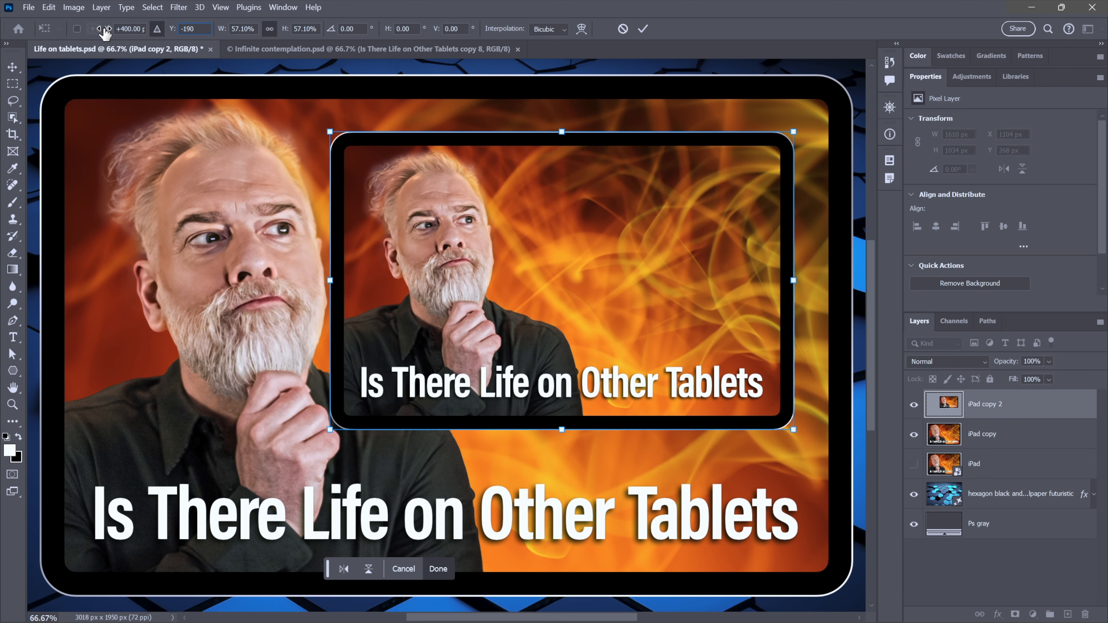
{"action": "key", "text": "Tab"}
{"action": "type", "text": "62"}
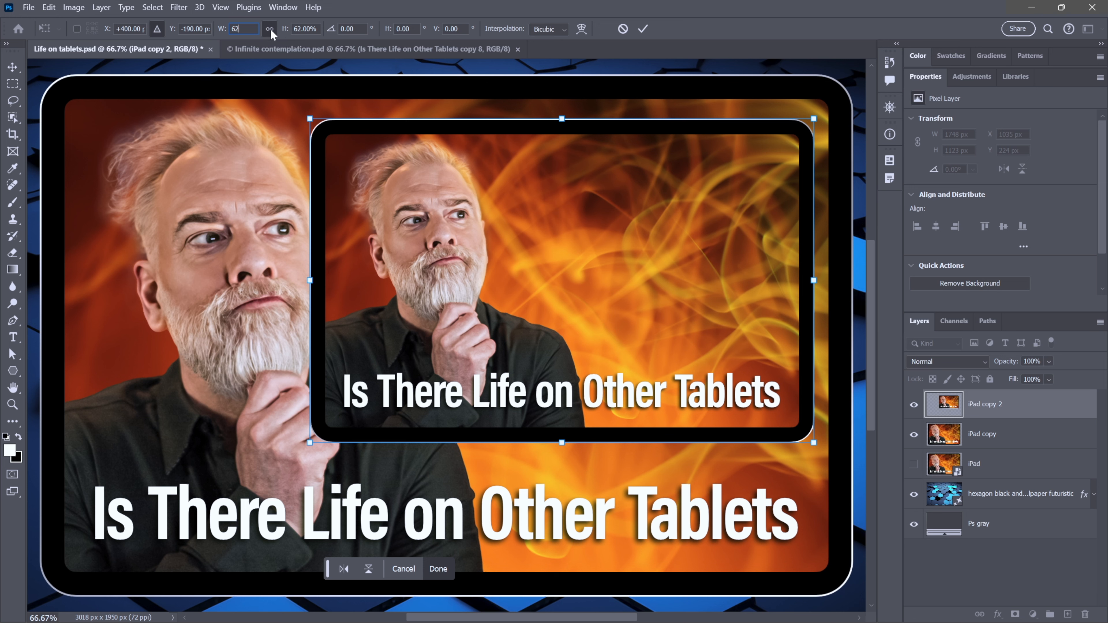
{"action": "key", "text": "Return"}
{"action": "key", "text": "m"}
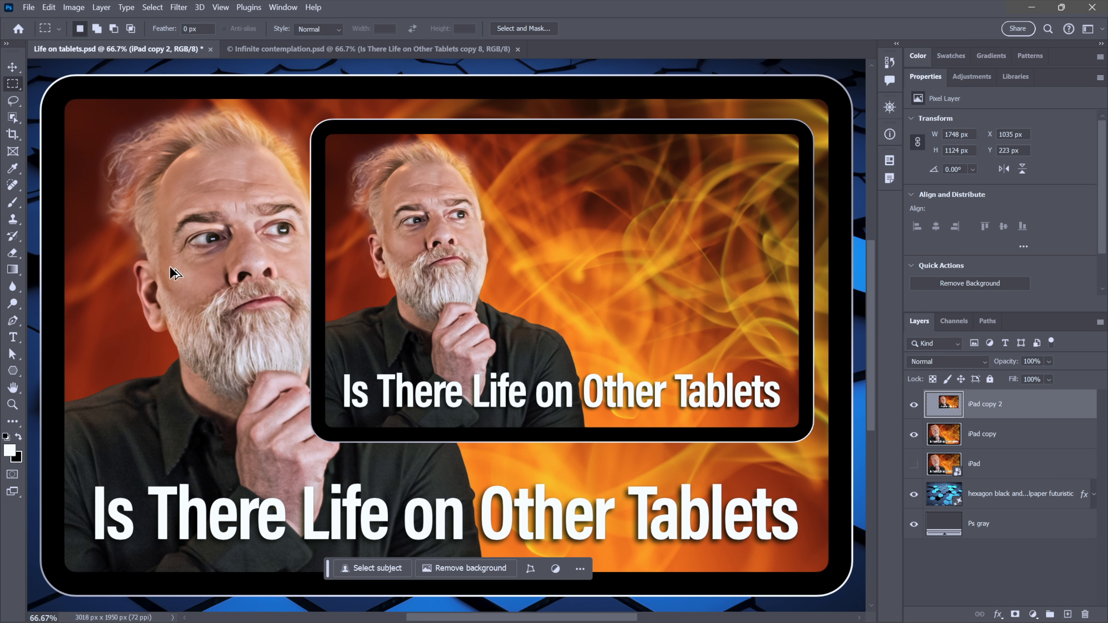
- Repeat the last transform three times on new copies to build smaller nested tablets
{"action": "key", "text": "ctrl+shift+alt+t"}
{"action": "key", "text": "ctrl+shift+alt+t"}
{"action": "key", "text": "ctrl+shift+alt+t"}
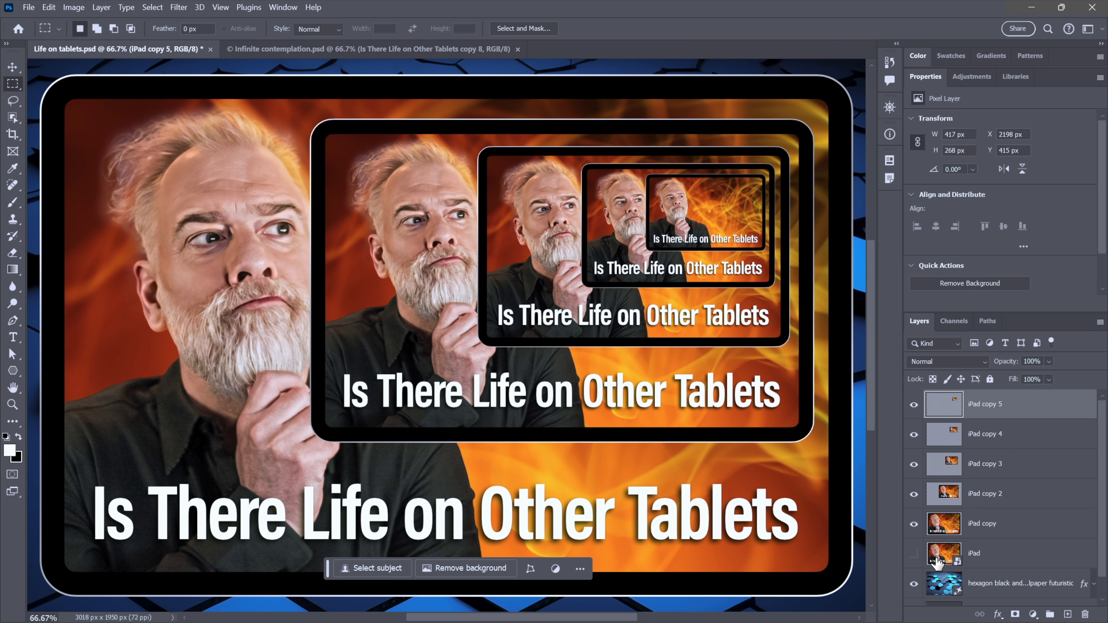
- Delete all the rasterized iPad copies and show the original iPad smart object layer again
{"action": "left_click", "coordinate": [1037, 537], "text": "shift"}
{"action": "key", "text": "Delete"}
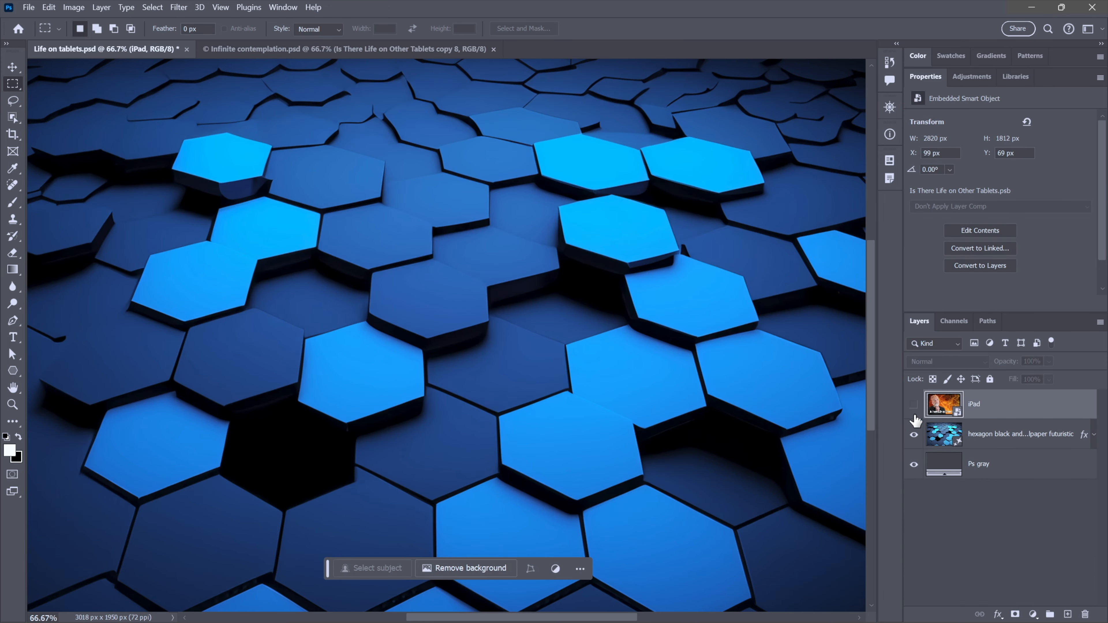
{"action": "left_click", "coordinate": [912, 405]}
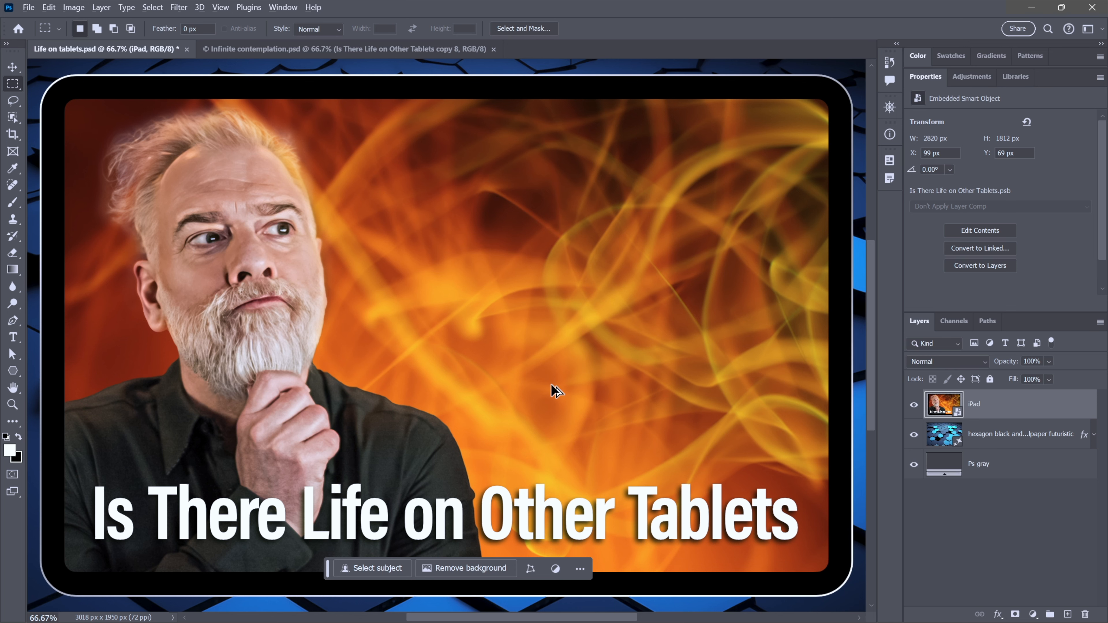
- Repeat the last transform five times on the iPad smart object to build nested smart object copies
{"action": "key", "text": "ctrl+alt+shift+t"}
{"action": "key", "text": "ctrl+alt+shift+t"}
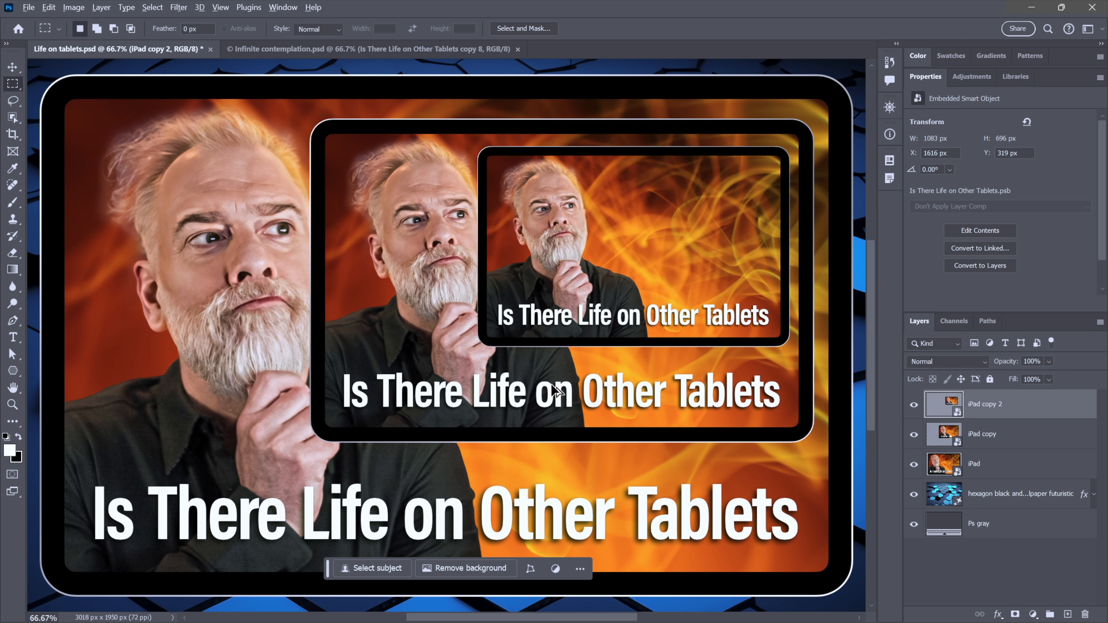
{"action": "key", "text": "ctrl+alt+shift+t"}
{"action": "key", "text": "ctrl+alt+shift+t"}
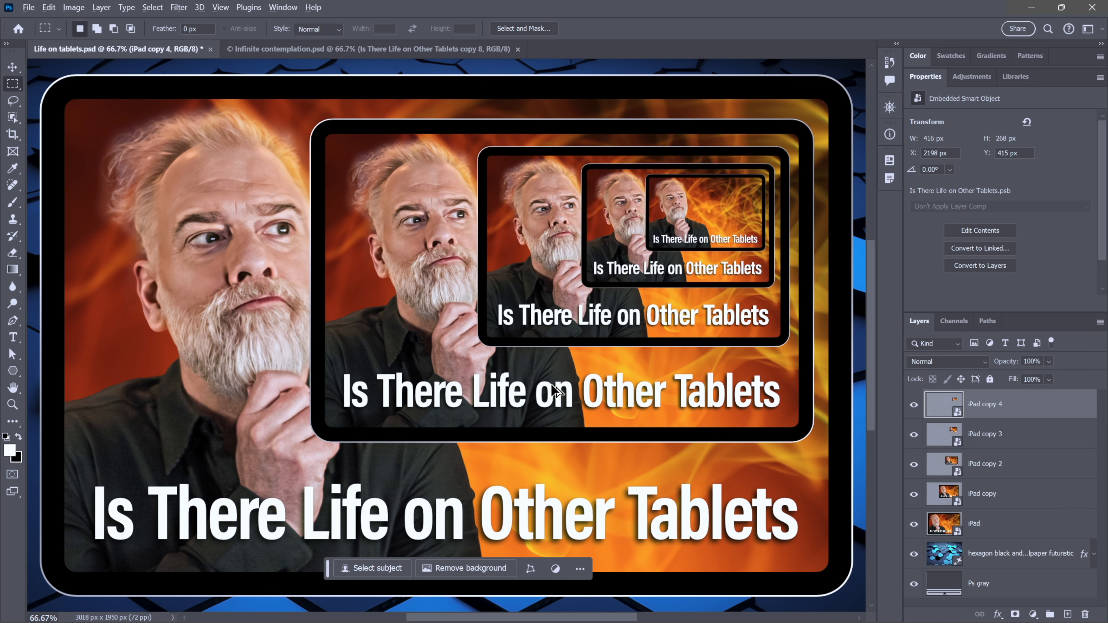
{"action": "key", "text": "ctrl+alt+shift+t"}
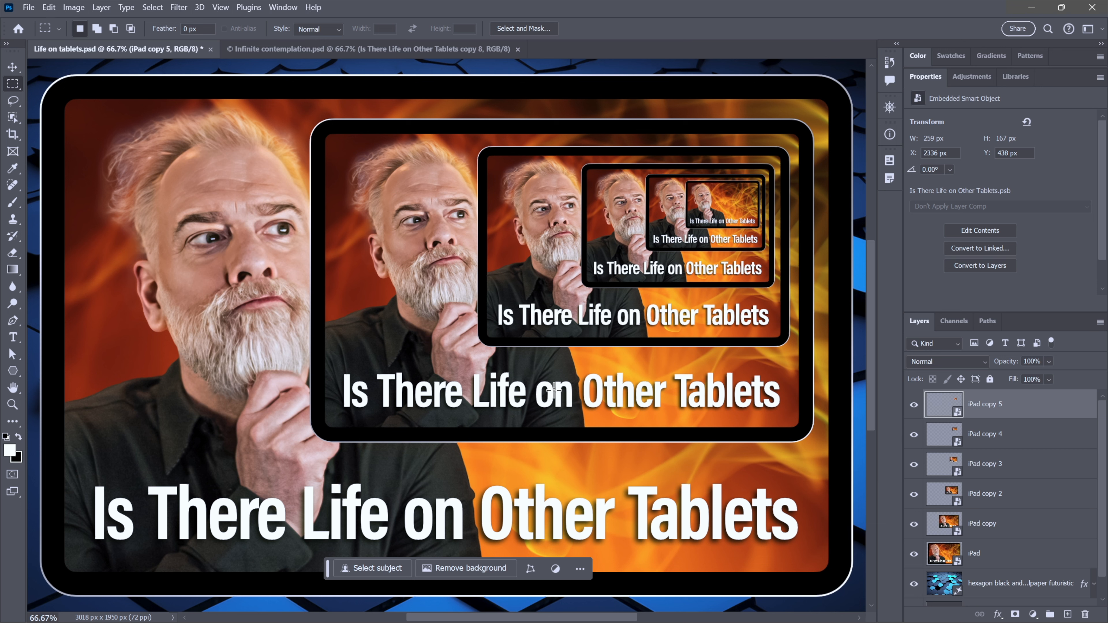
- Select the original iPad layer and open its smart object contents in a separate document
{"action": "left_click", "coordinate": [944, 554]}
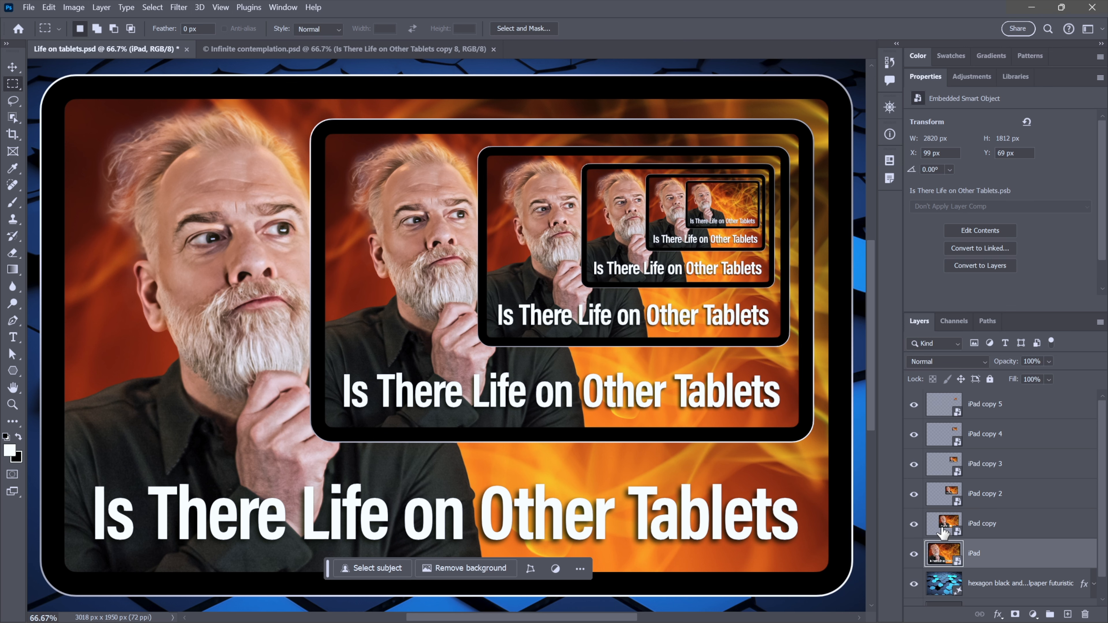
{"action": "double_click", "coordinate": [944, 554]}
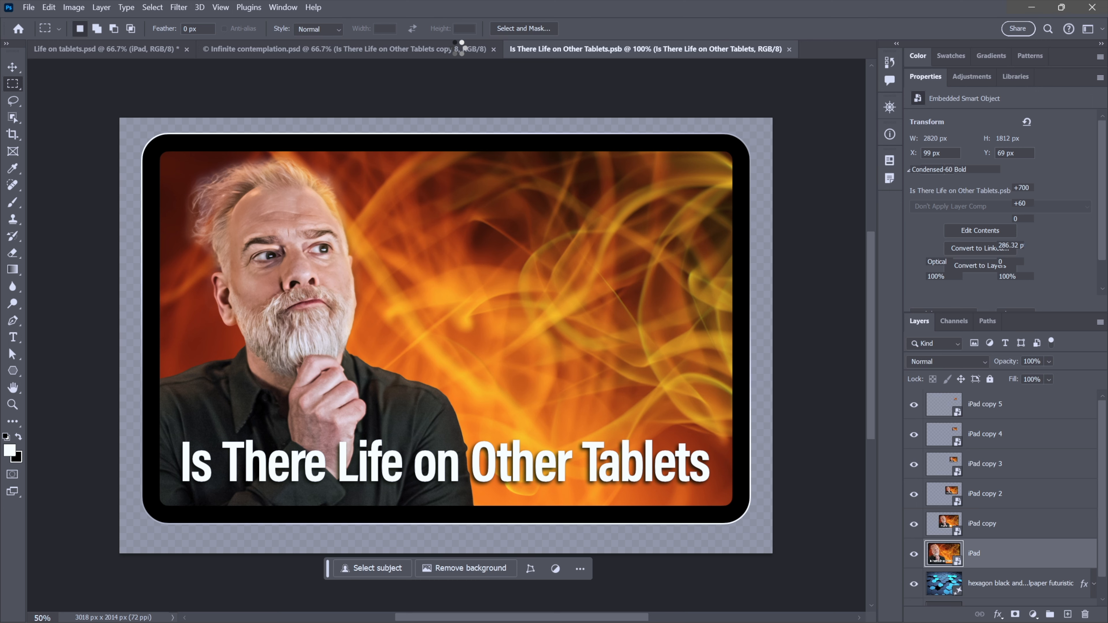
- Compare with the Infinite contemplation document and return to the opened smart object document
{"action": "left_click", "coordinate": [458, 48]}
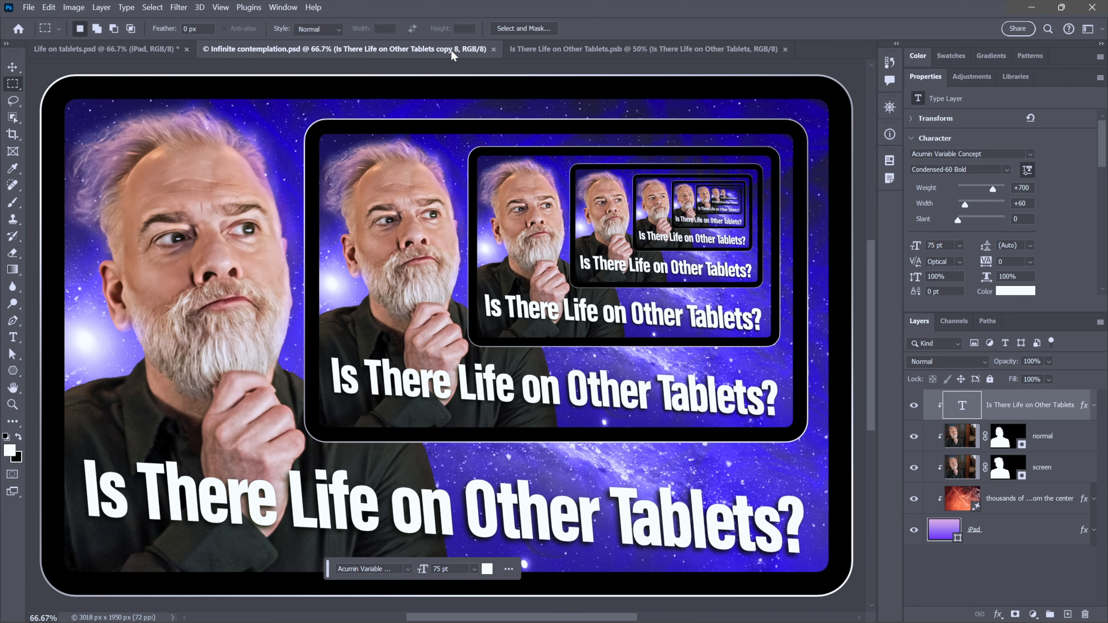
{"action": "left_click", "coordinate": [129, 49]}
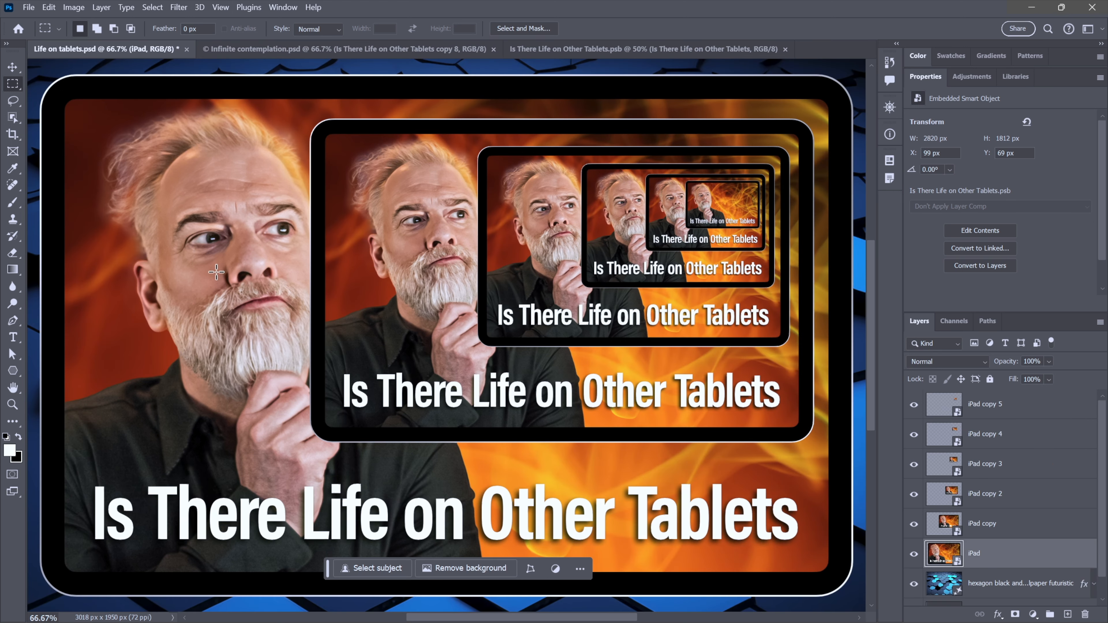
{"action": "left_click", "coordinate": [560, 50]}
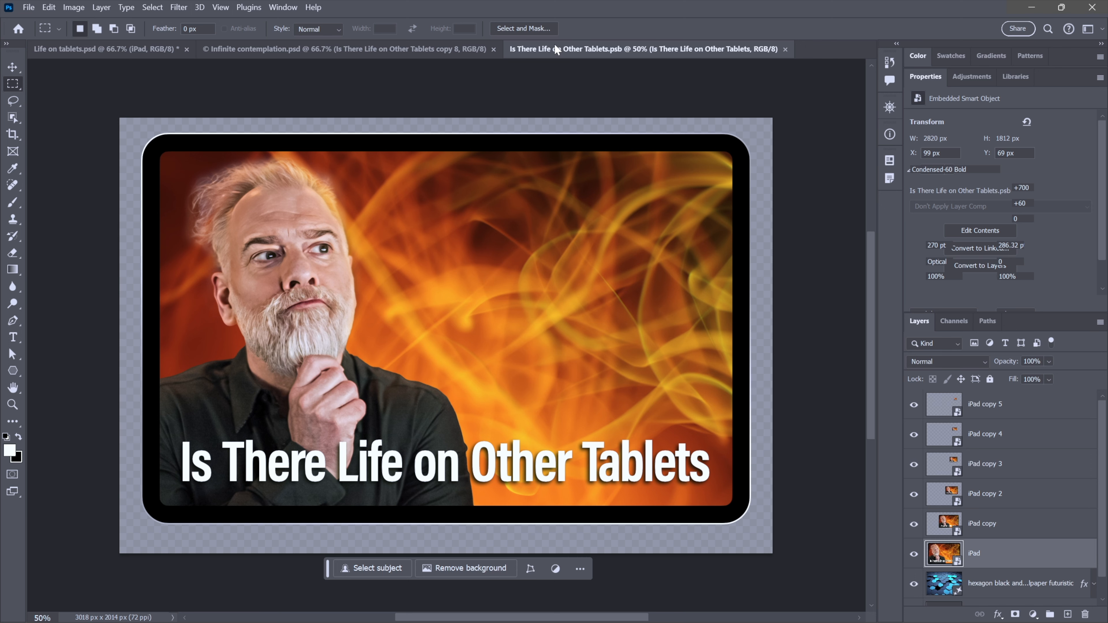
{"action": "key", "text": "ctrl+plus"}
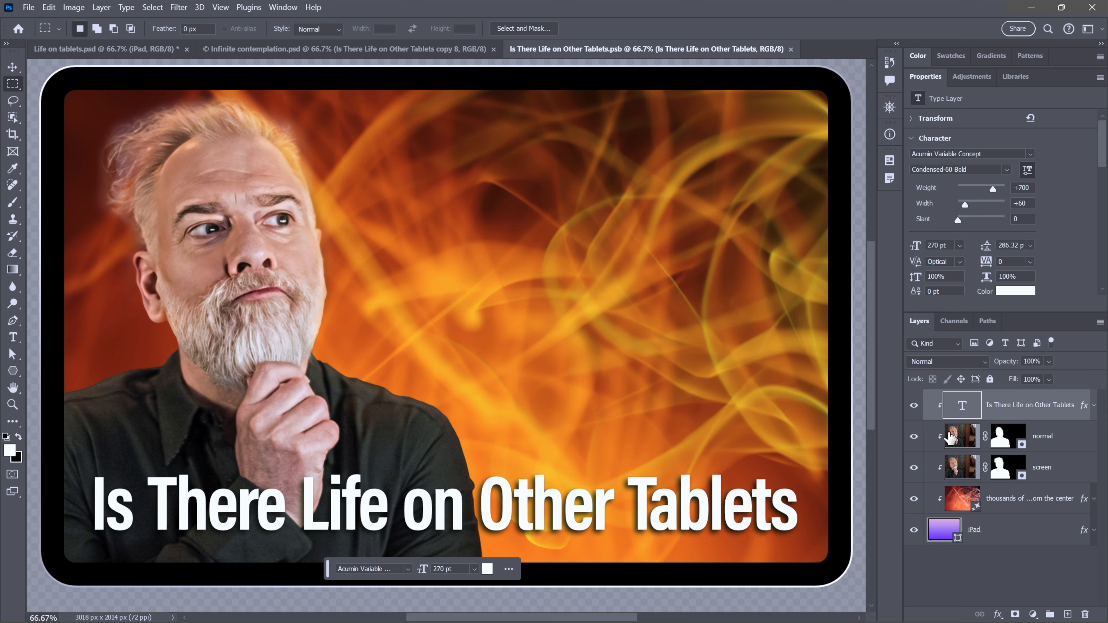
- Select the normal and screen portrait layers, move them 110 px to the left, and save the smart object contents
{"action": "left_click", "coordinate": [956, 440]}
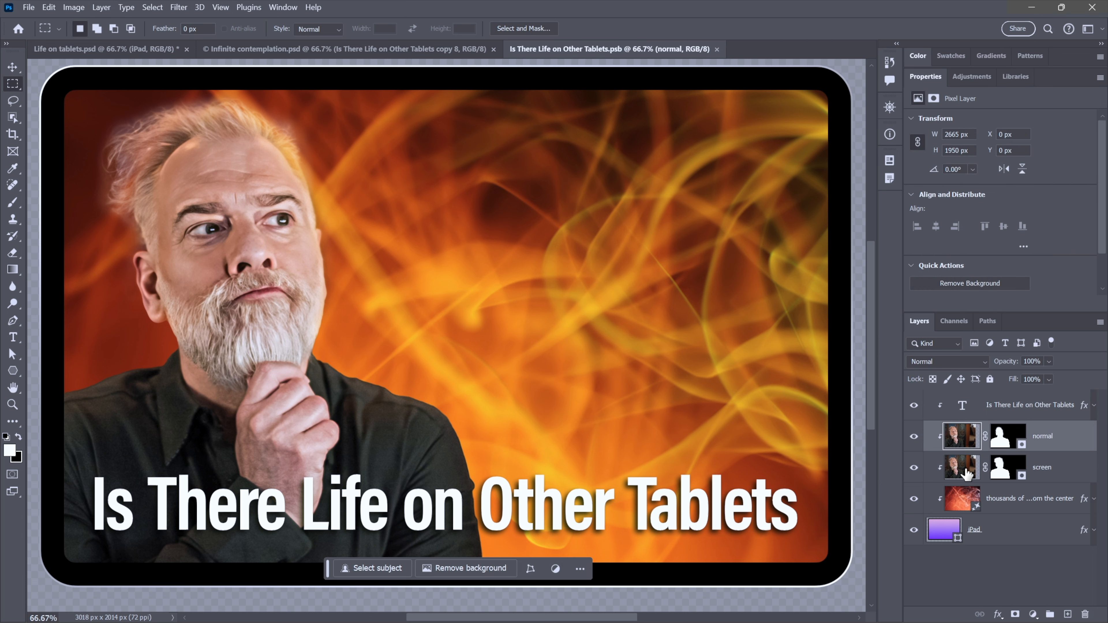
{"action": "left_click", "coordinate": [914, 436]}
{"action": "left_click", "coordinate": [913, 438]}
{"action": "left_click", "coordinate": [959, 477], "text": "shift"}
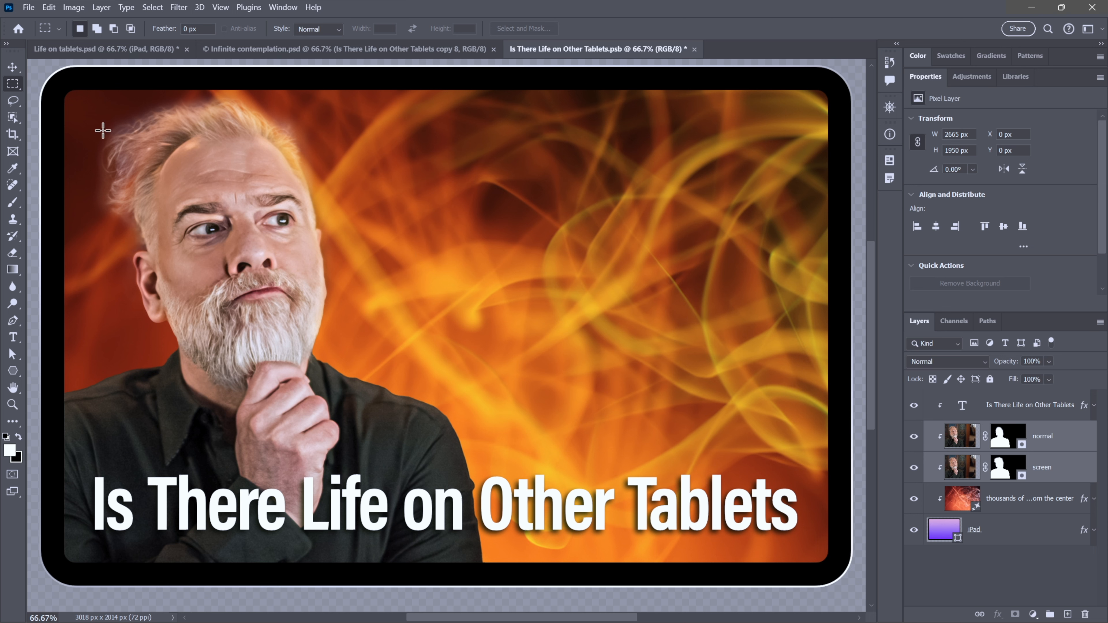
{"action": "left_click", "coordinate": [12, 70]}
{"action": "mouse_move", "coordinate": [235, 235]}
{"action": "left_mouse_down"}
{"action": "mouse_move", "coordinate": [197, 235]}
{"action": "mouse_move", "coordinate": [264, 241]}
{"action": "mouse_move", "coordinate": [233, 246]}
{"action": "left_mouse_up"}
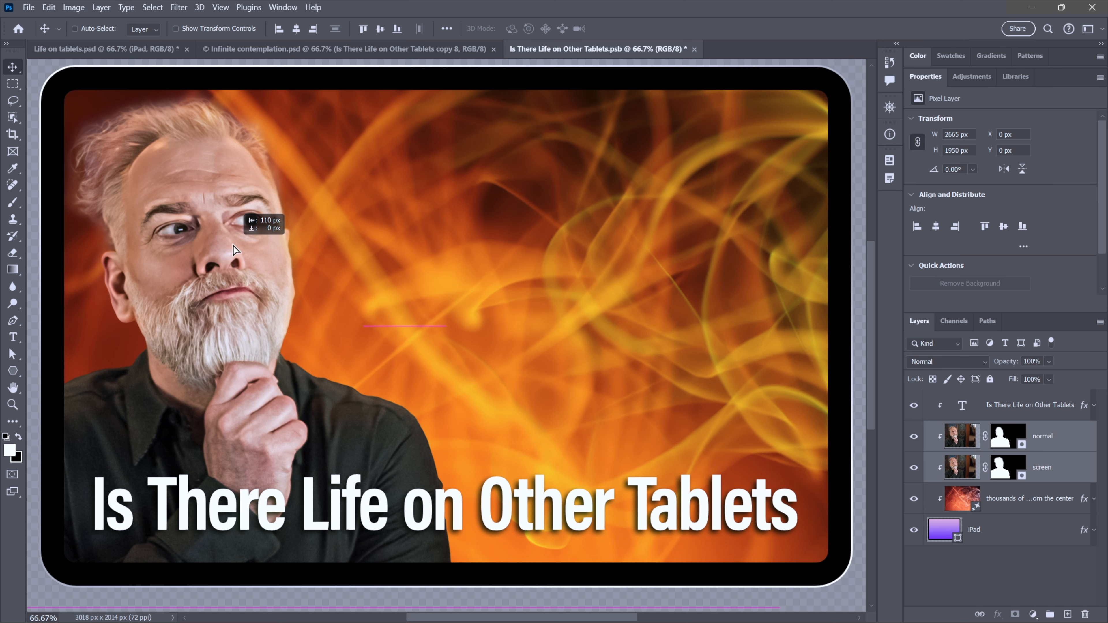
{"action": "left_click_drag", "start_coordinate": [233, 246], "coordinate": [233, 246]}
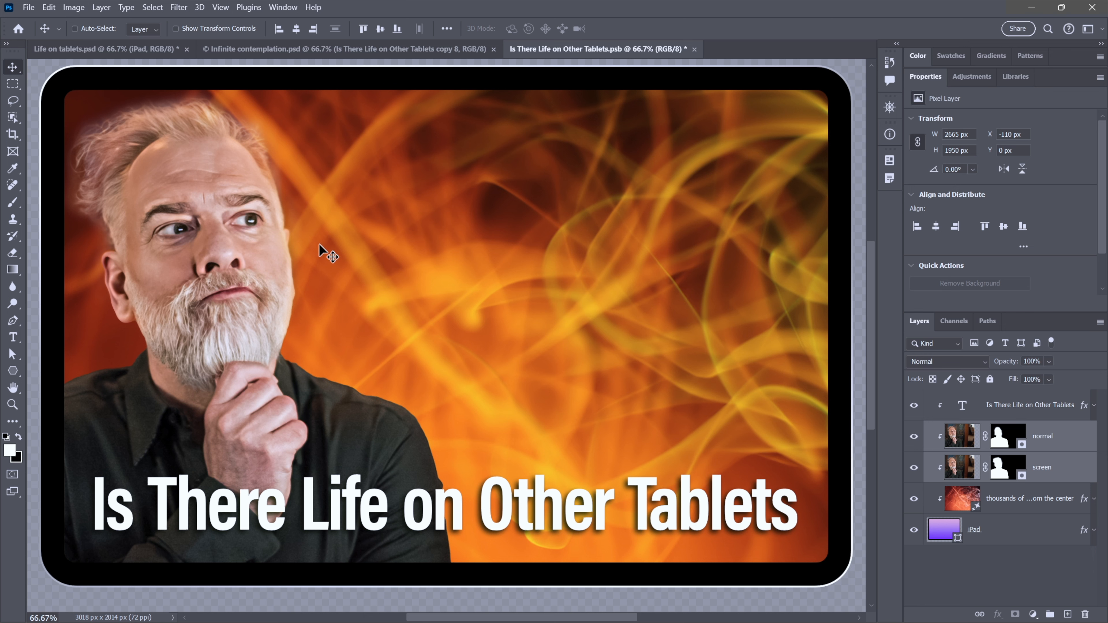
{"action": "left_click", "coordinate": [29, 8]}
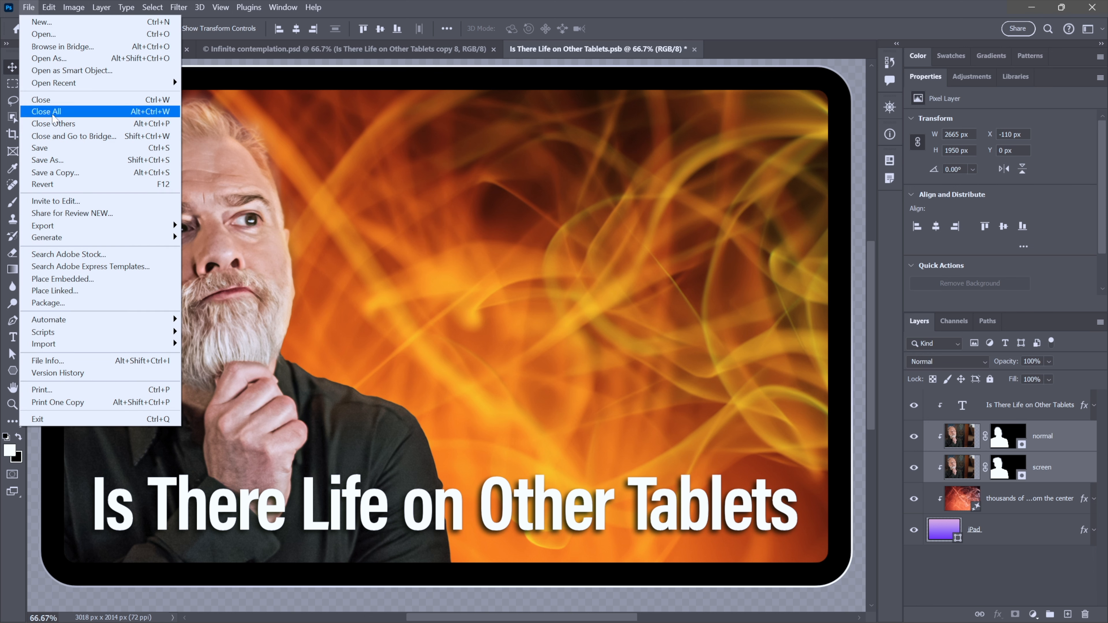
{"action": "left_click", "coordinate": [95, 149]}
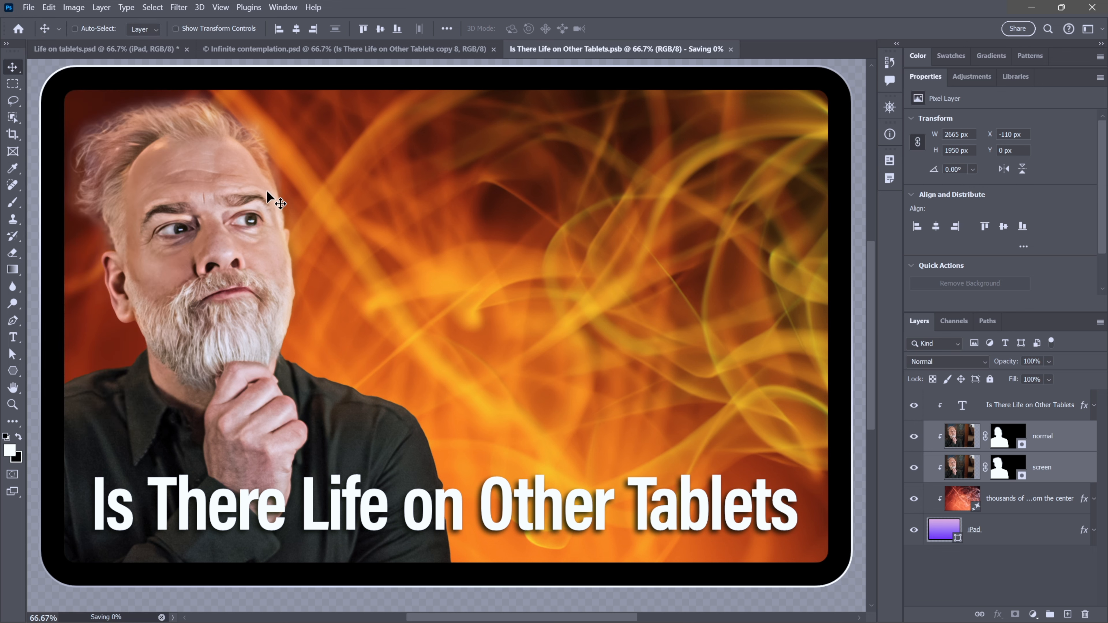
- Compare the updated tablet mockup with the Infinite contemplation version, undoing and redoing the update
{"action": "left_click", "coordinate": [349, 48]}
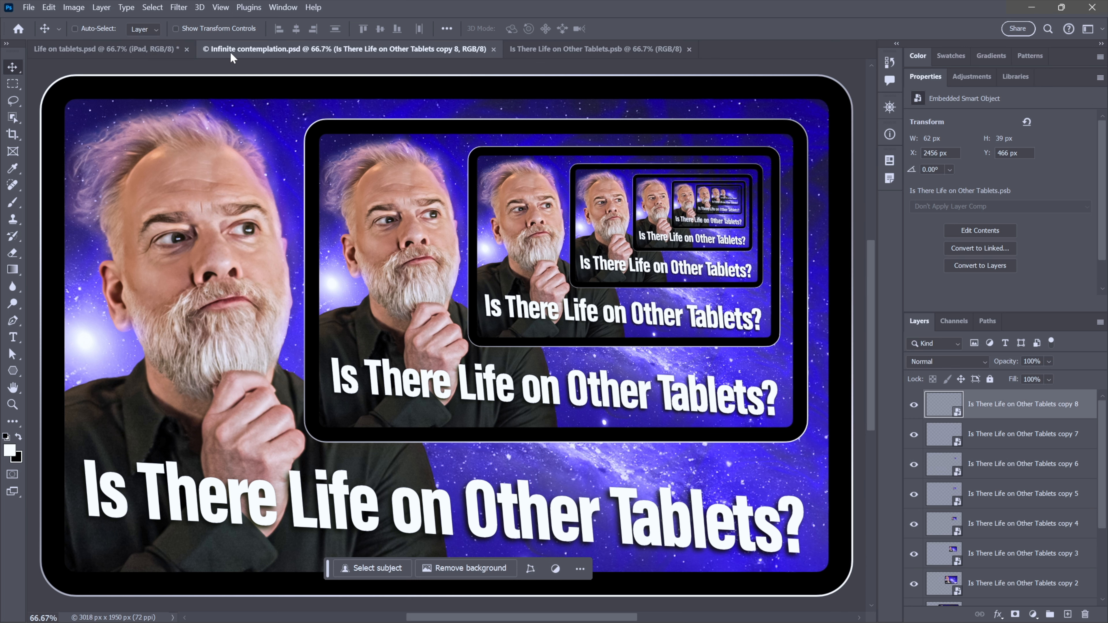
{"action": "left_click", "coordinate": [140, 49]}
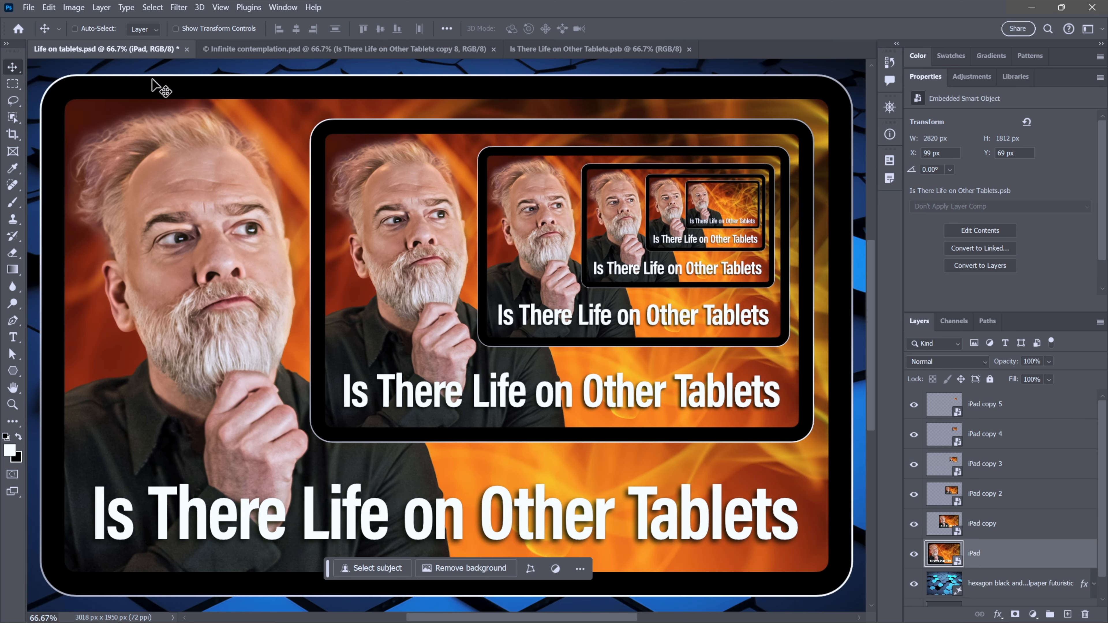
{"action": "key", "text": "ctrl"}
{"action": "key", "text": "ctrl+z"}
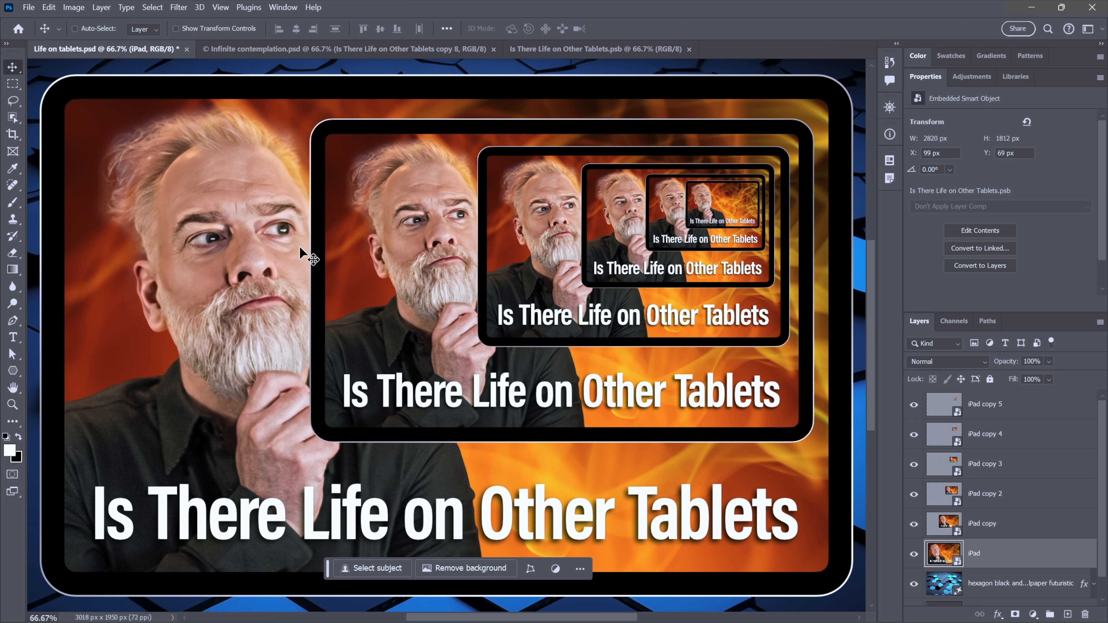
{"action": "key", "text": "ctrl+shift+z"}
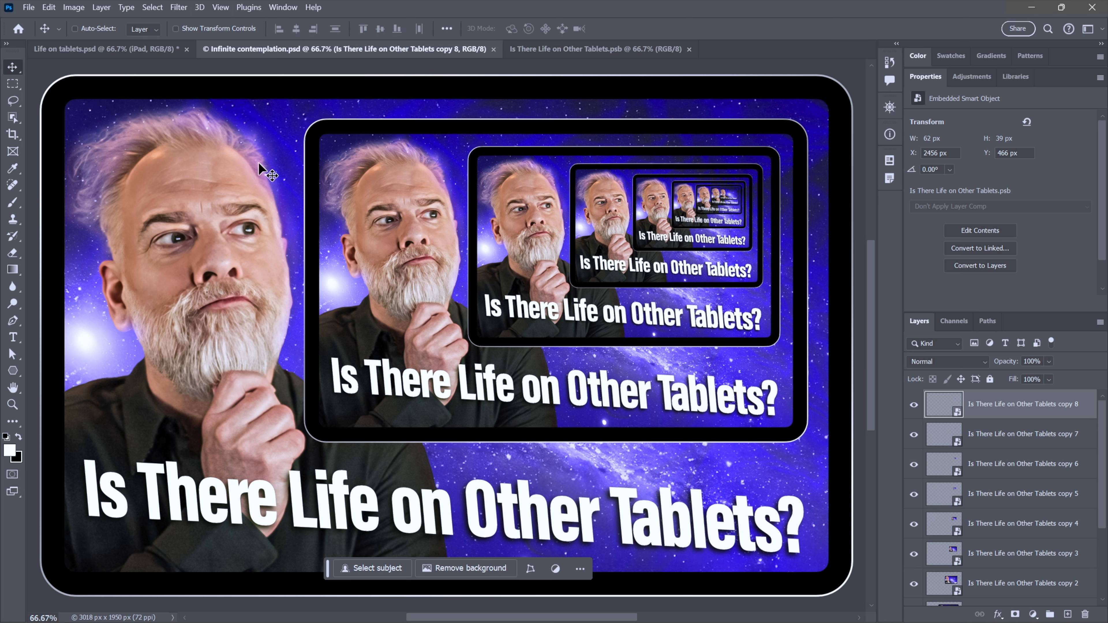
{"action": "left_click", "coordinate": [121, 49]}
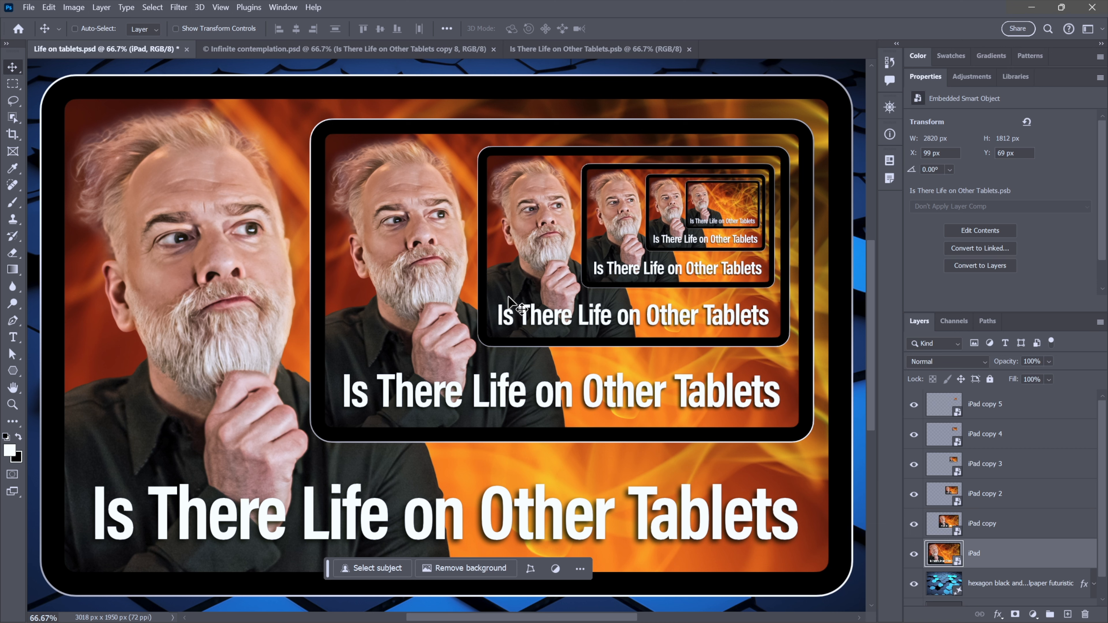
- Delete the layers iPad copy 2 through iPad copy 5
{"action": "left_click", "coordinate": [1040, 502]}
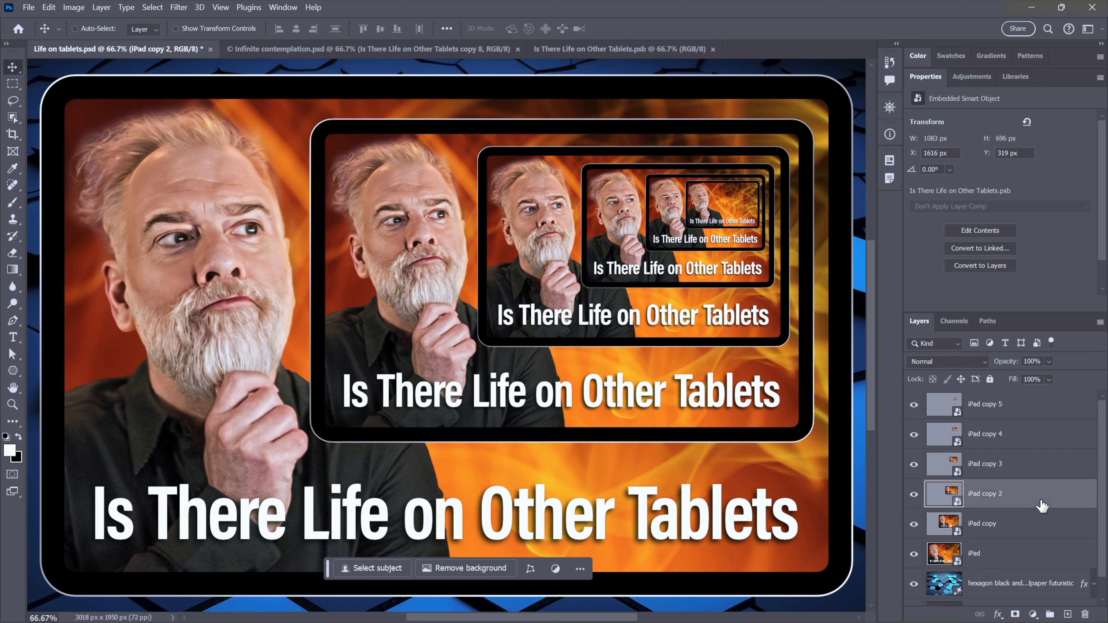
{"action": "left_click", "coordinate": [1027, 414], "text": "shift"}
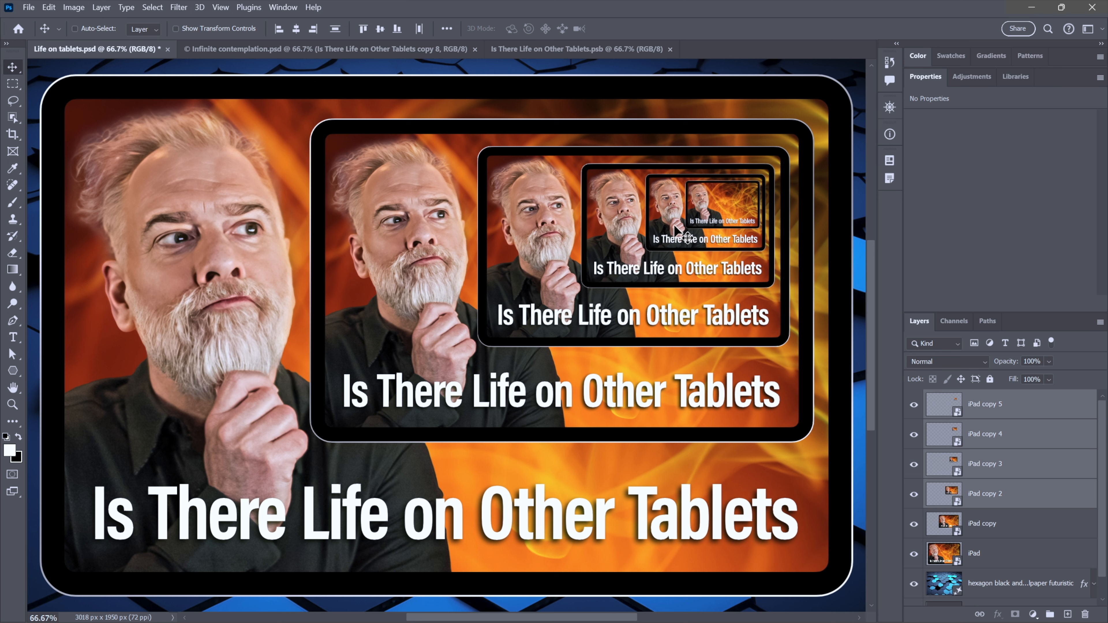
{"action": "key", "text": "Delete"}
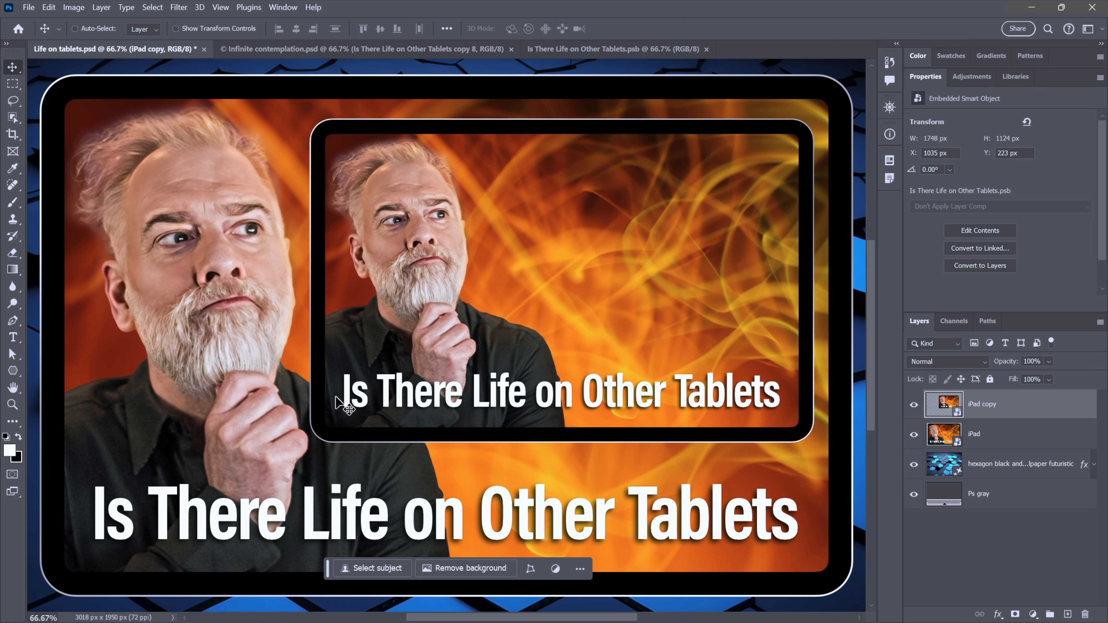
- In the smart object contents, load the screen layer's mask as a selection of the portrait
{"action": "key", "text": "ctrl+space"}
{"action": "left_click", "coordinate": [359, 407], "text": "ctrl"}
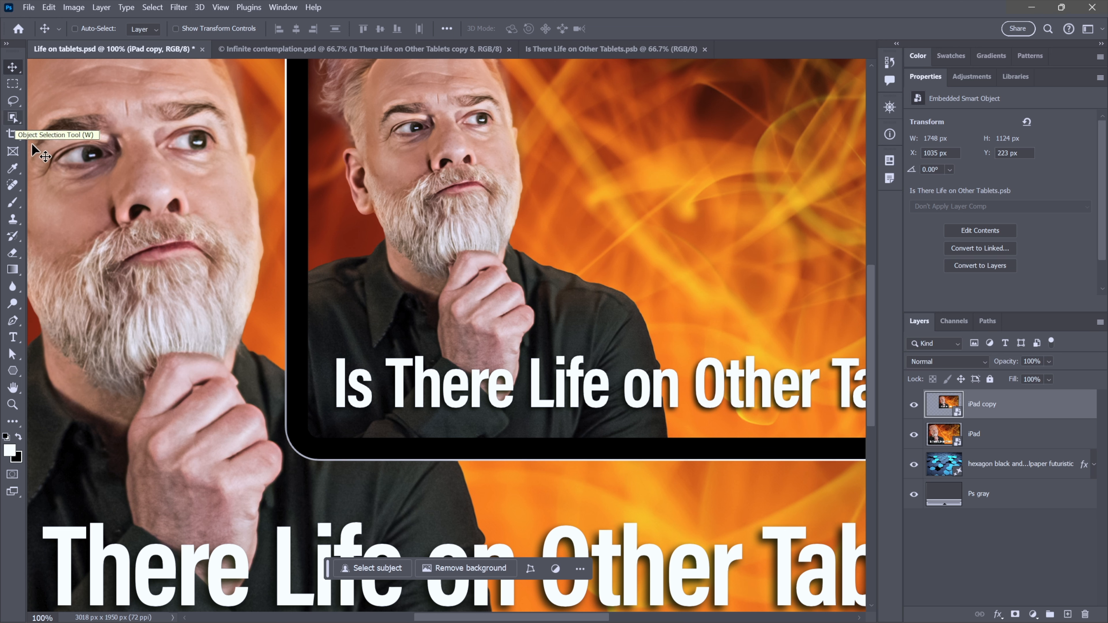
{"action": "left_click", "coordinate": [580, 47]}
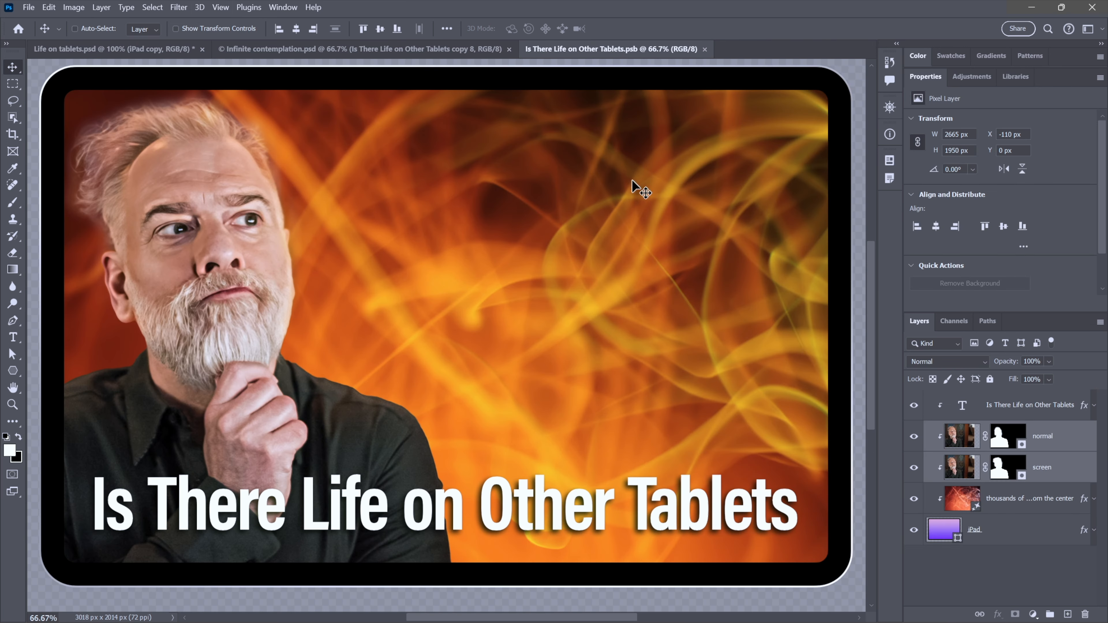
{"action": "left_click", "coordinate": [999, 475], "text": "alt"}
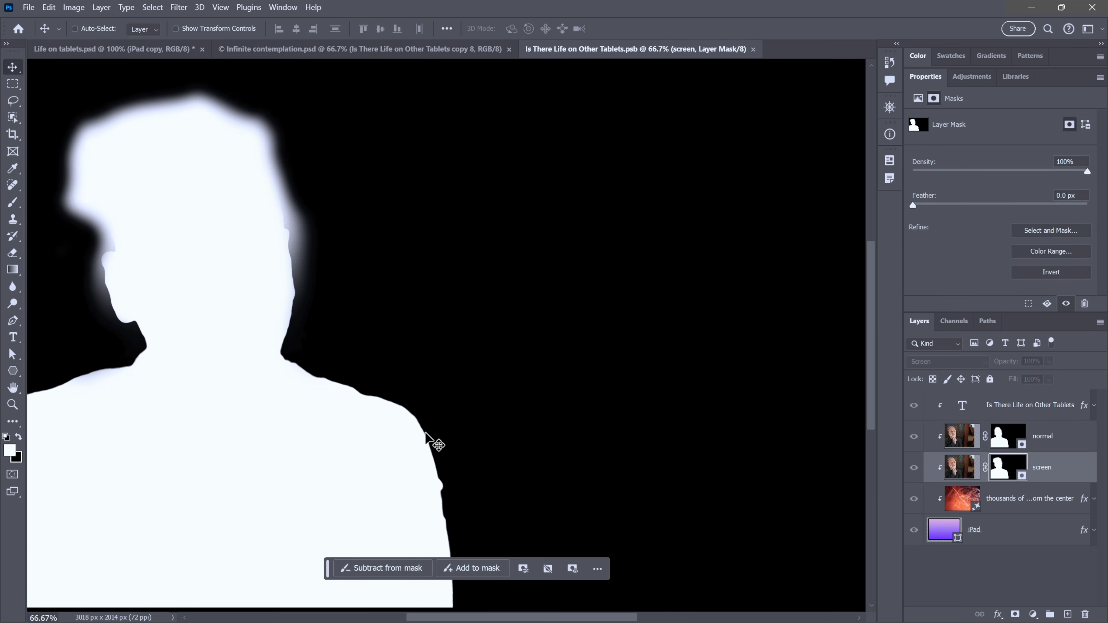
{"action": "left_click", "coordinate": [999, 469], "text": "alt"}
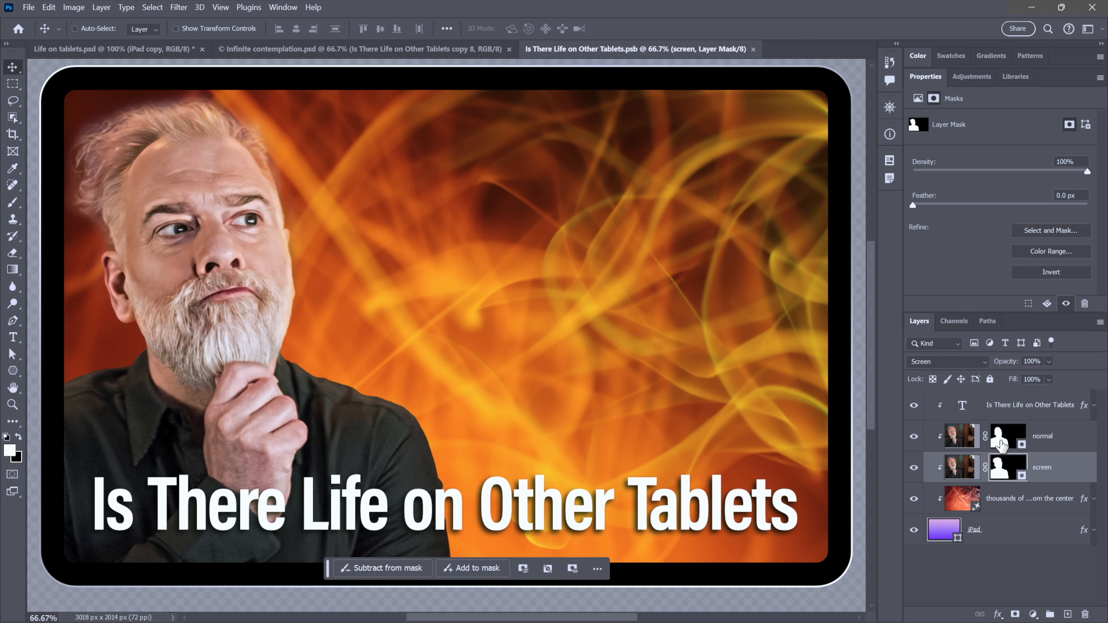
{"action": "left_click", "coordinate": [1001, 442]}
{"action": "left_click", "coordinate": [1001, 442], "text": "alt"}
{"action": "left_click", "coordinate": [1001, 442], "text": "alt"}
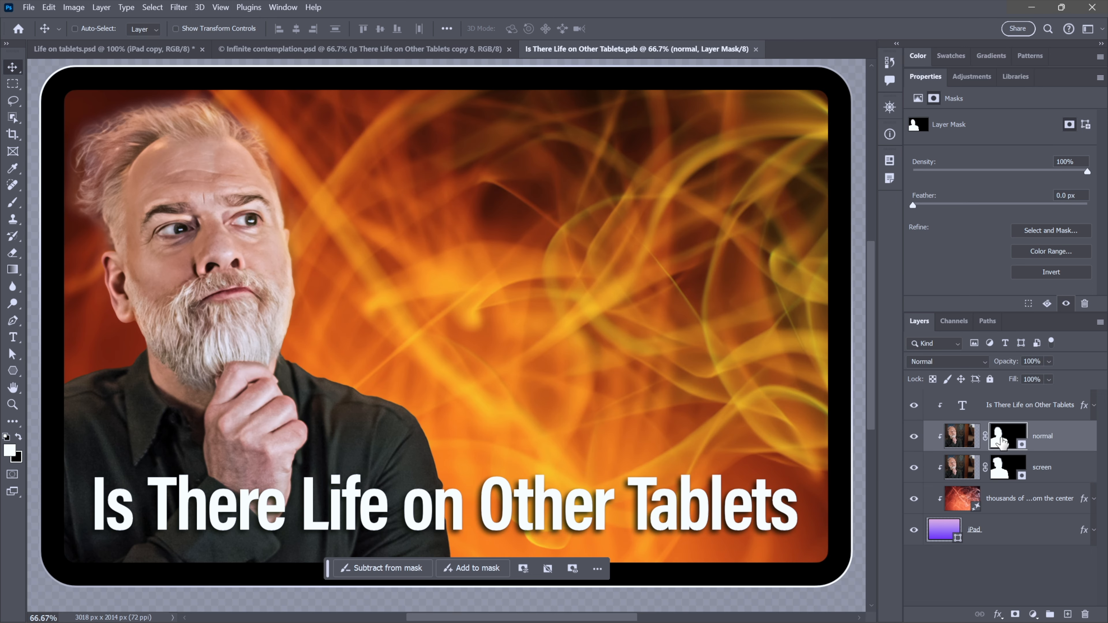
{"action": "left_click", "coordinate": [999, 470]}
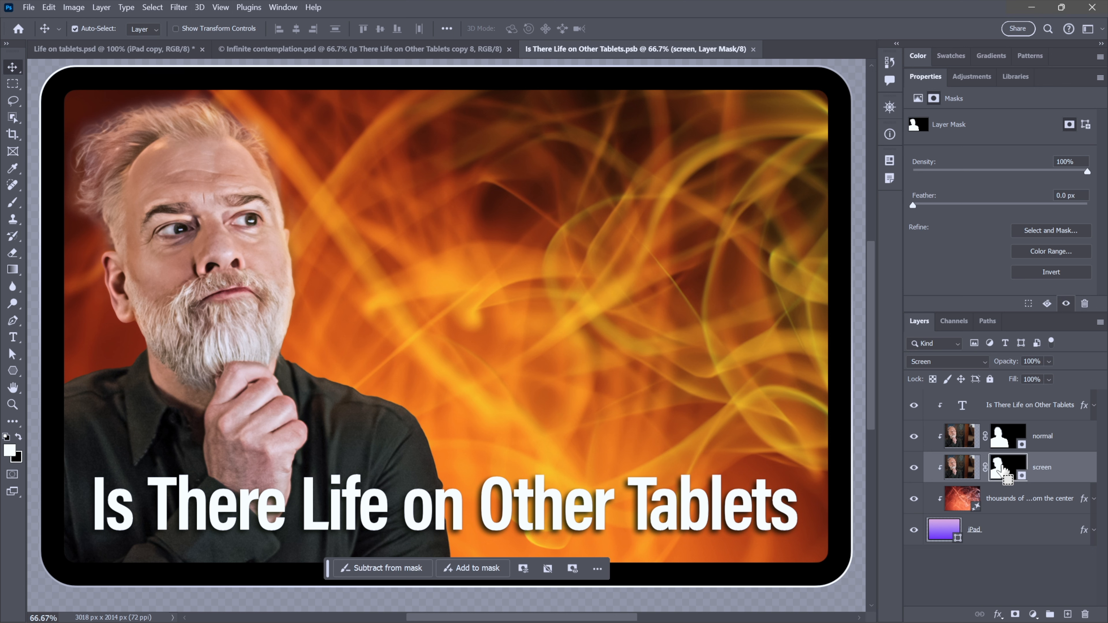
{"action": "left_click", "coordinate": [1001, 469], "text": "ctrl"}
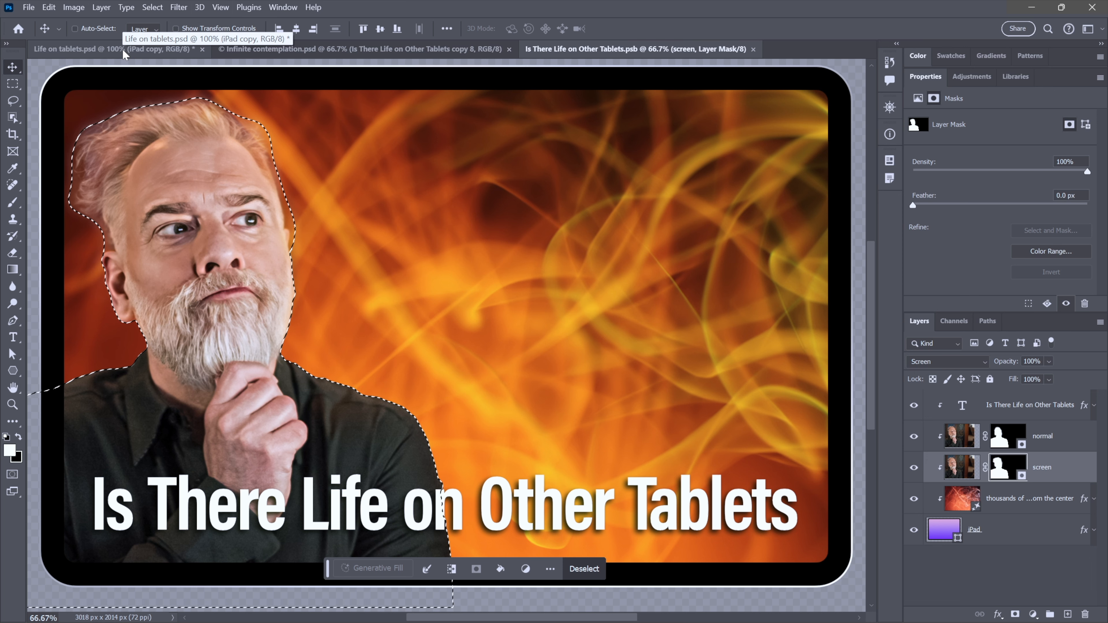
- Close the Infinite contemplation document and drag the portrait selection into the Life on tablets document
{"action": "left_click", "coordinate": [423, 49]}
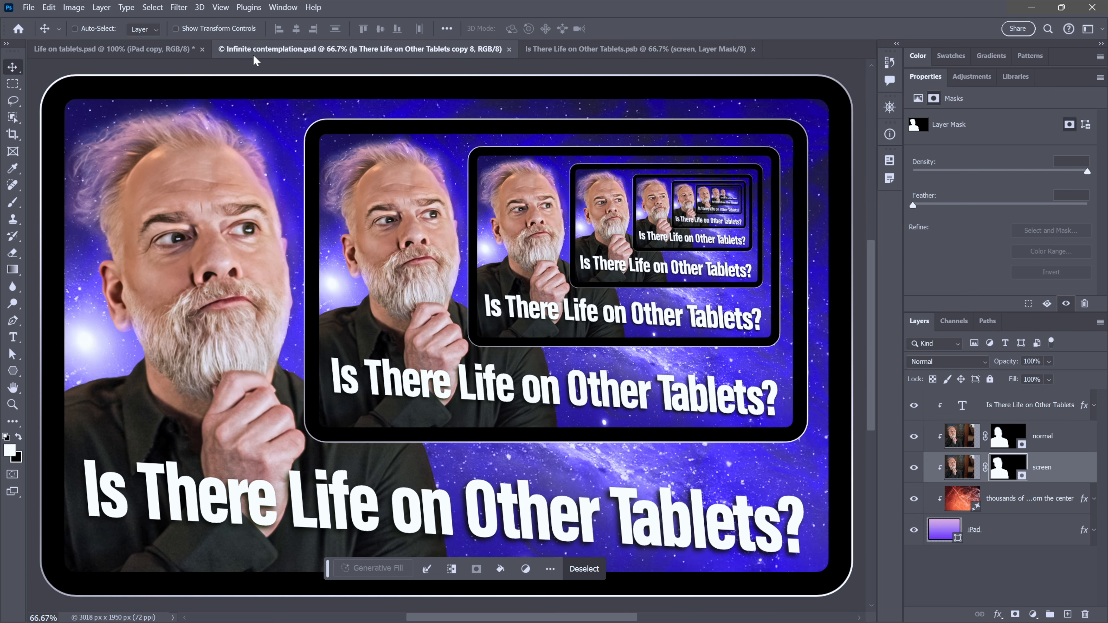
{"action": "left_click", "coordinate": [509, 48]}
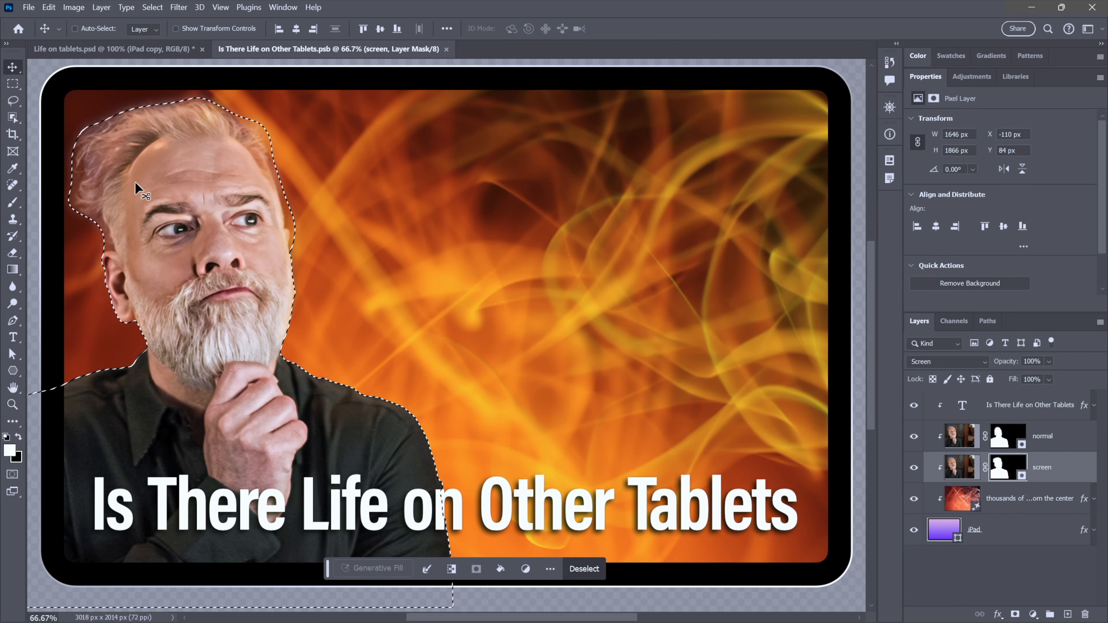
{"action": "left_click", "coordinate": [11, 87]}
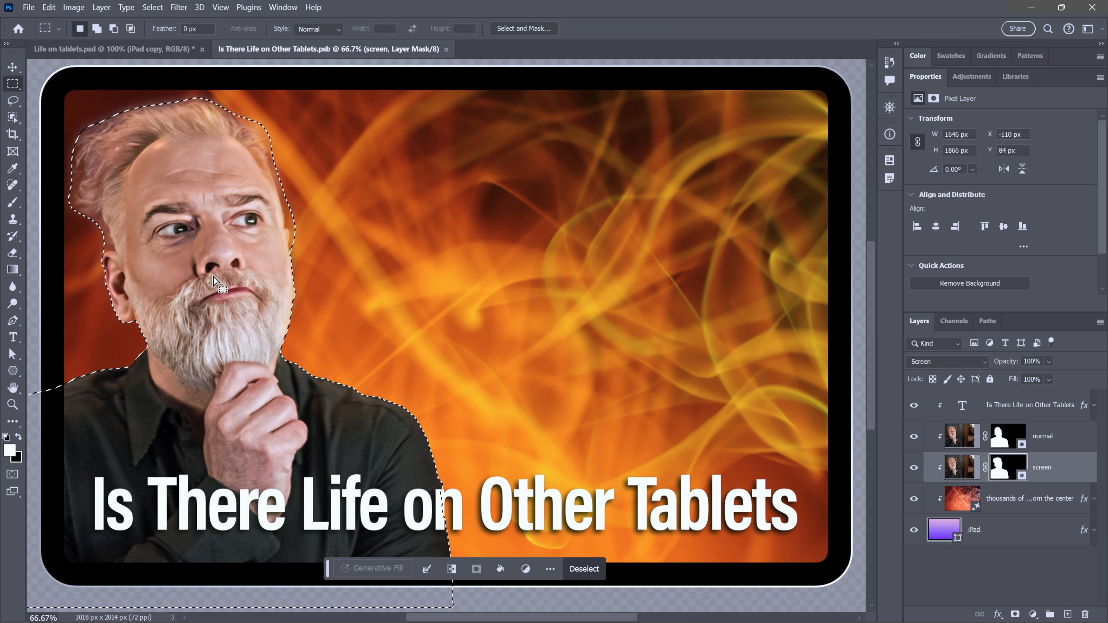
{"action": "left_click_drag", "start_coordinate": [213, 277], "coordinate": [263, 256]}
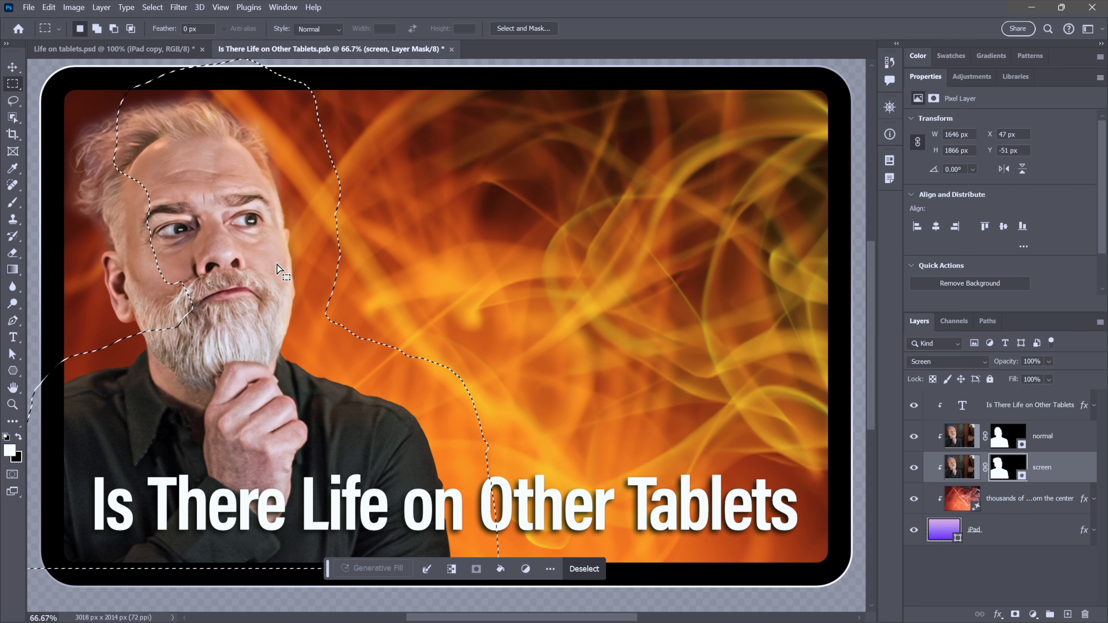
{"action": "left_click_drag", "start_coordinate": [277, 264], "coordinate": [158, 138]}
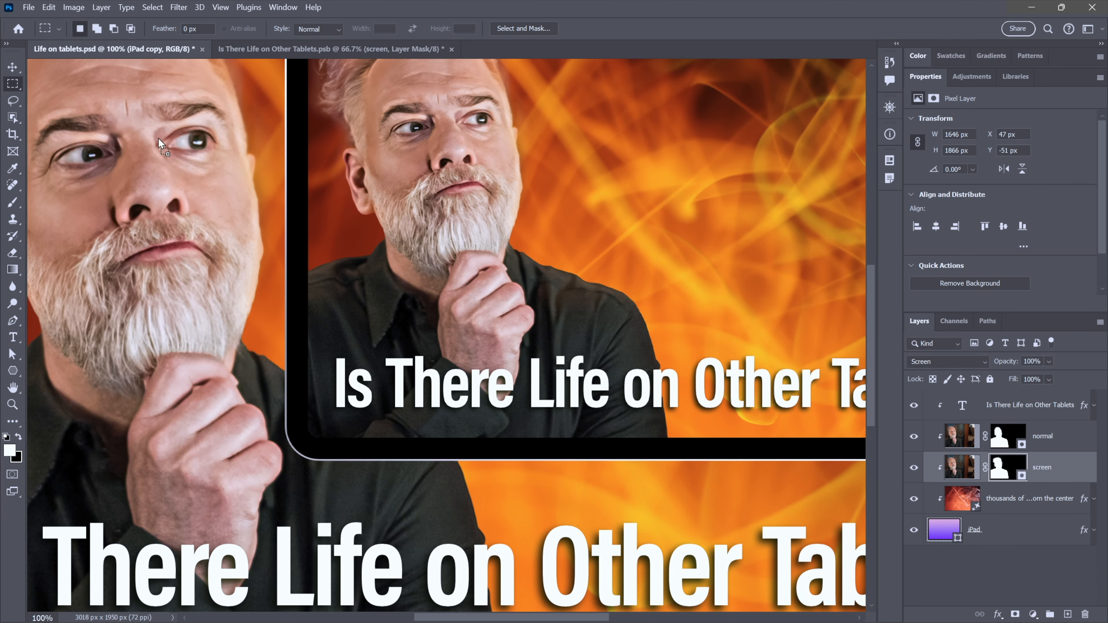
{"action": "left_click_drag", "start_coordinate": [310, 290], "coordinate": [312, 291]}
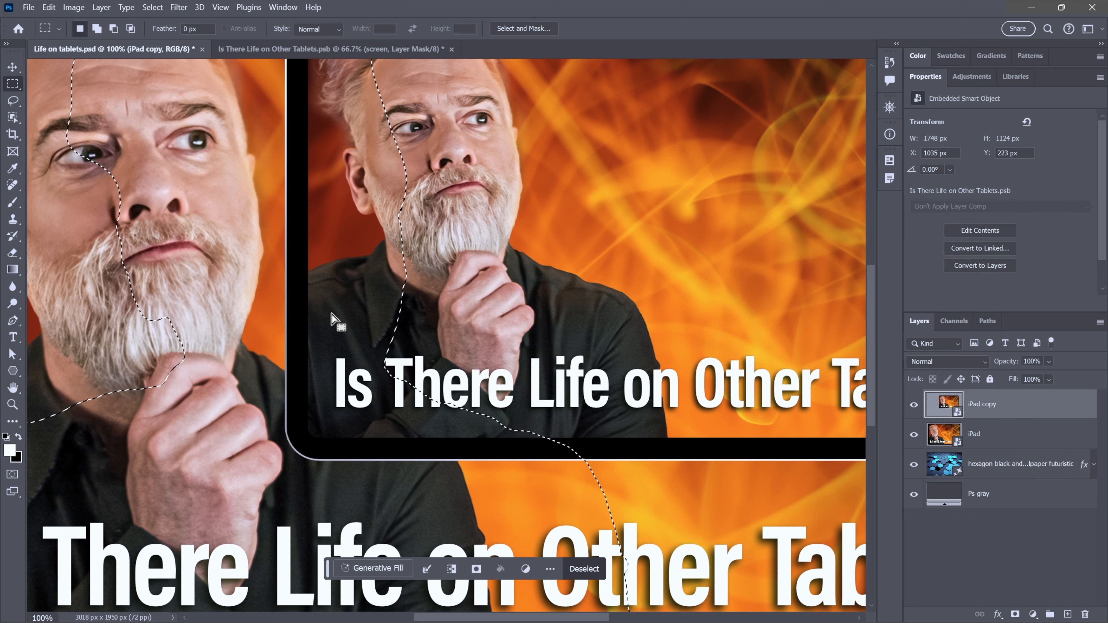
- Hide the iPad copy layer and align the selection with the large portrait's outline
{"action": "left_click", "coordinate": [914, 405]}
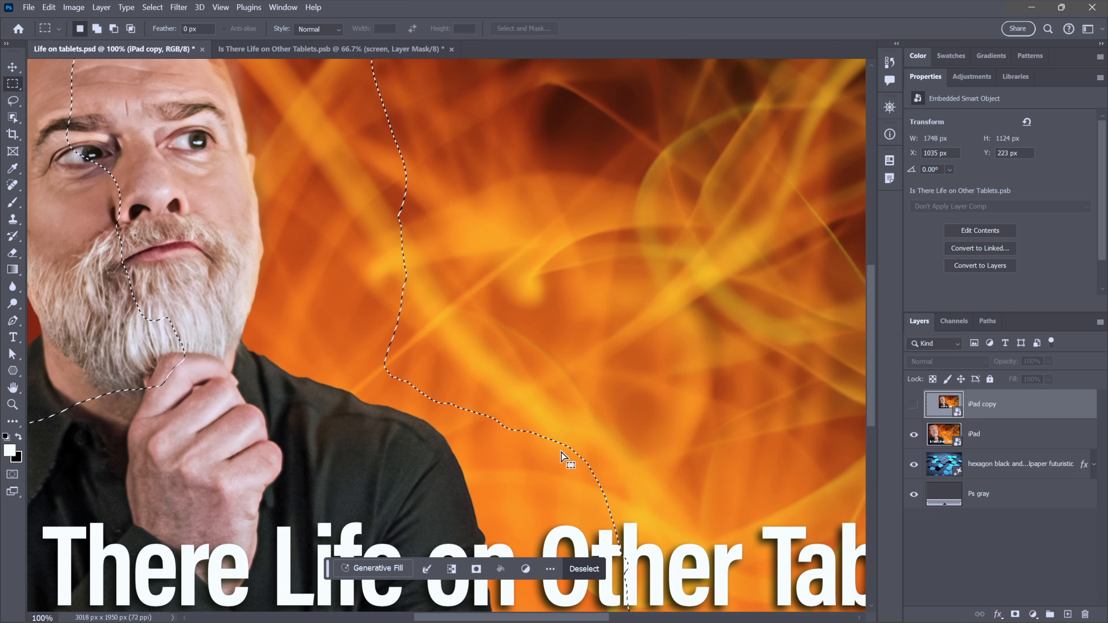
{"action": "left_click_drag", "start_coordinate": [544, 467], "coordinate": [398, 436]}
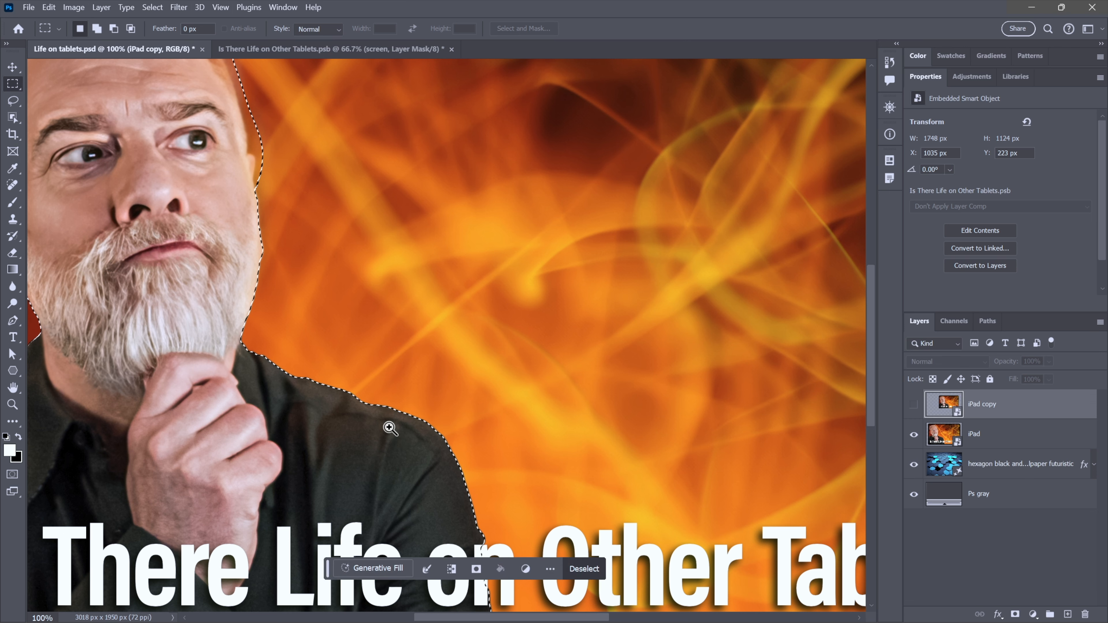
{"action": "scroll", "coordinate": [390, 430], "scroll_direction": "up", "scroll_amount": 2}
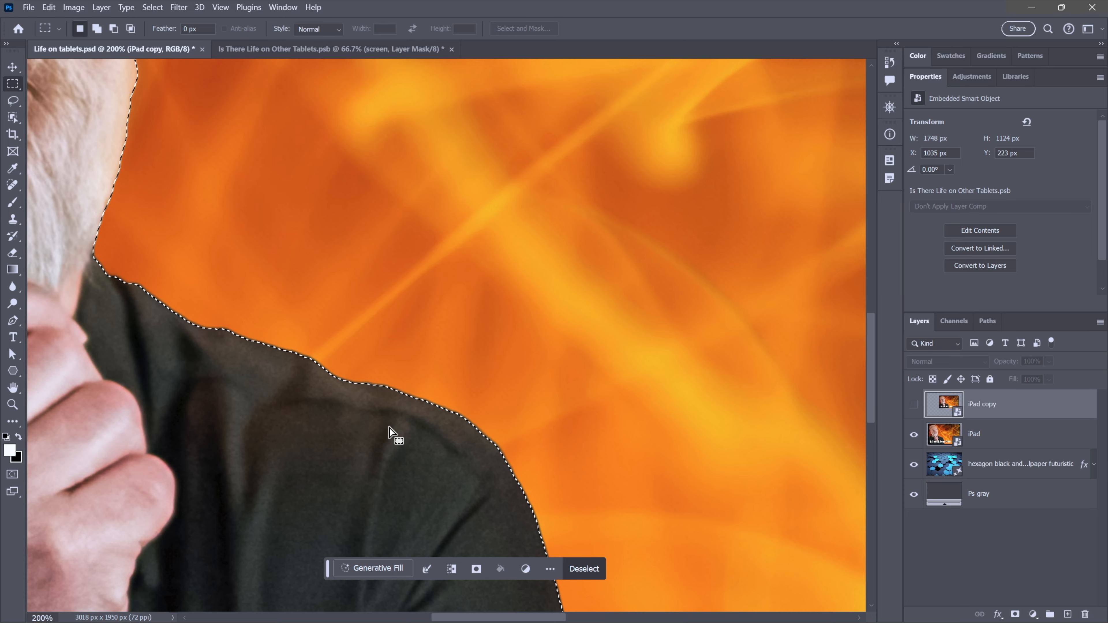
{"action": "key", "text": "ctrl+0"}
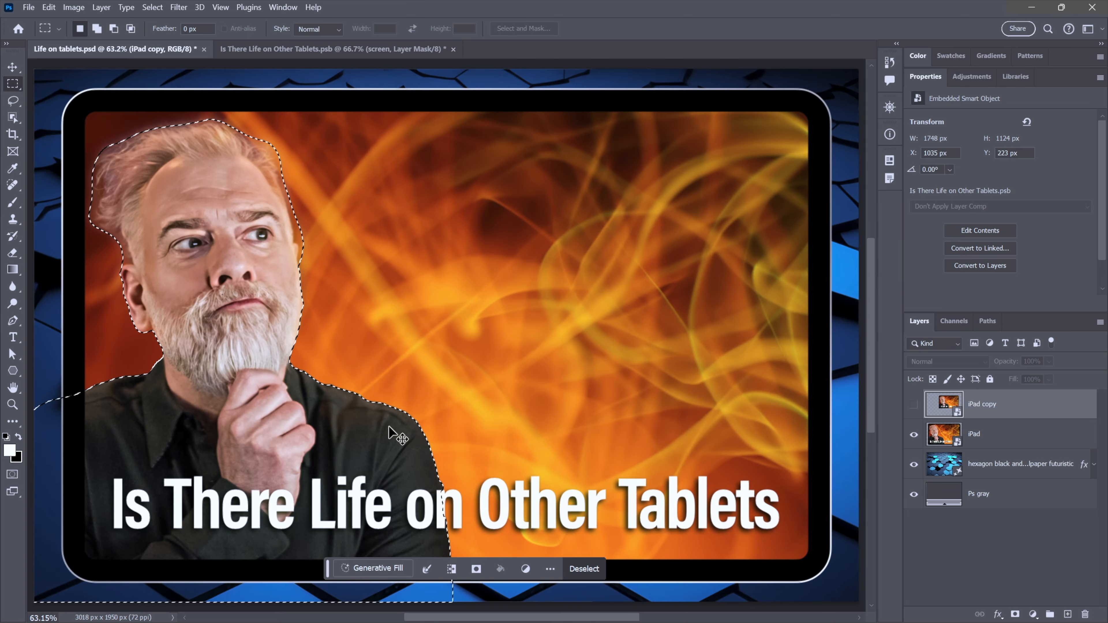
{"action": "key", "text": "ctrl+plus"}
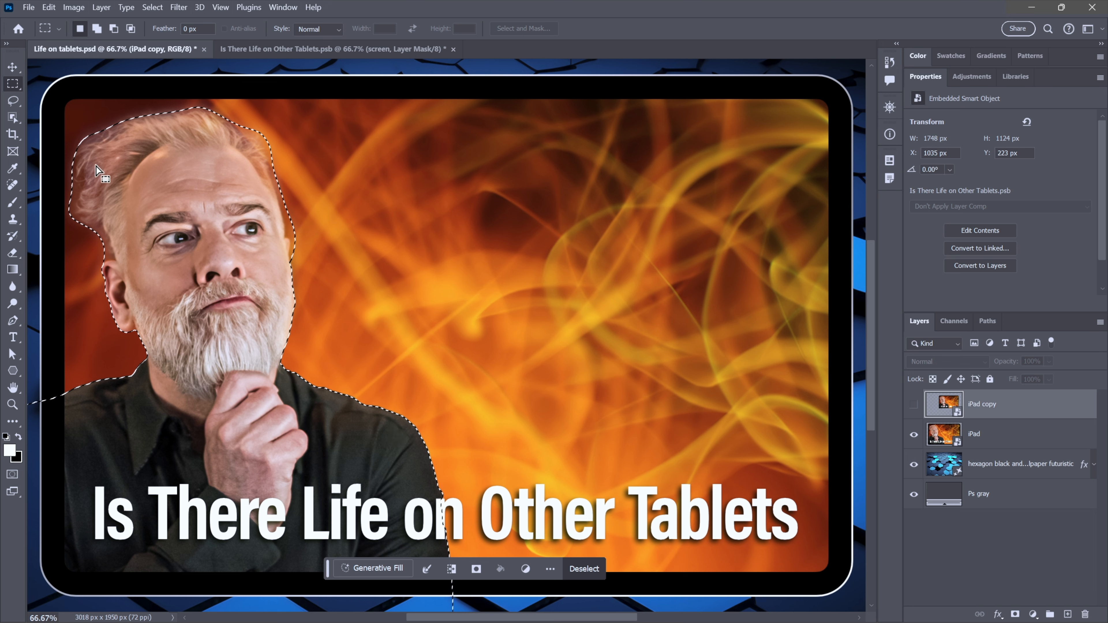
- Show the iPad copy layer again and try adding a layer mask from the selection
{"action": "left_click", "coordinate": [914, 406]}
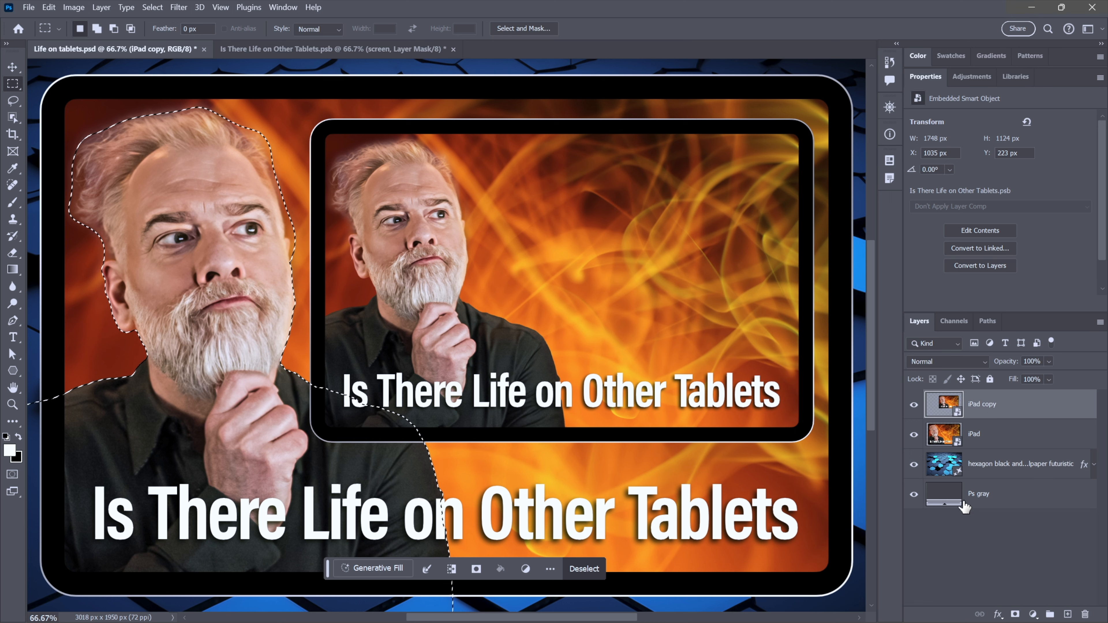
{"action": "left_click", "coordinate": [1015, 614]}
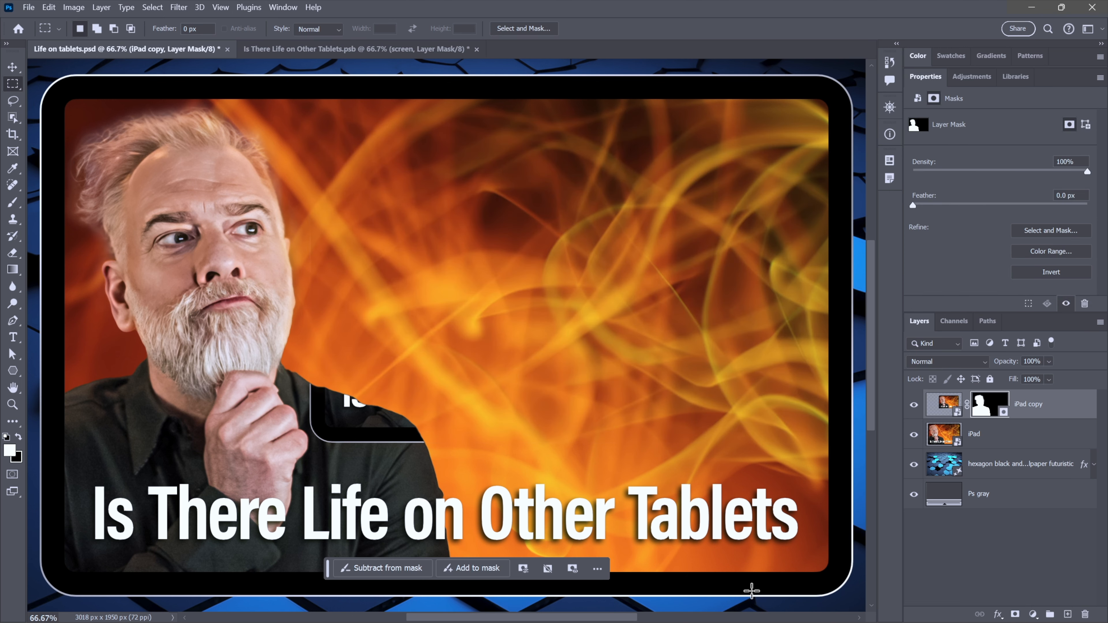
{"action": "key", "text": "ctrl+z"}
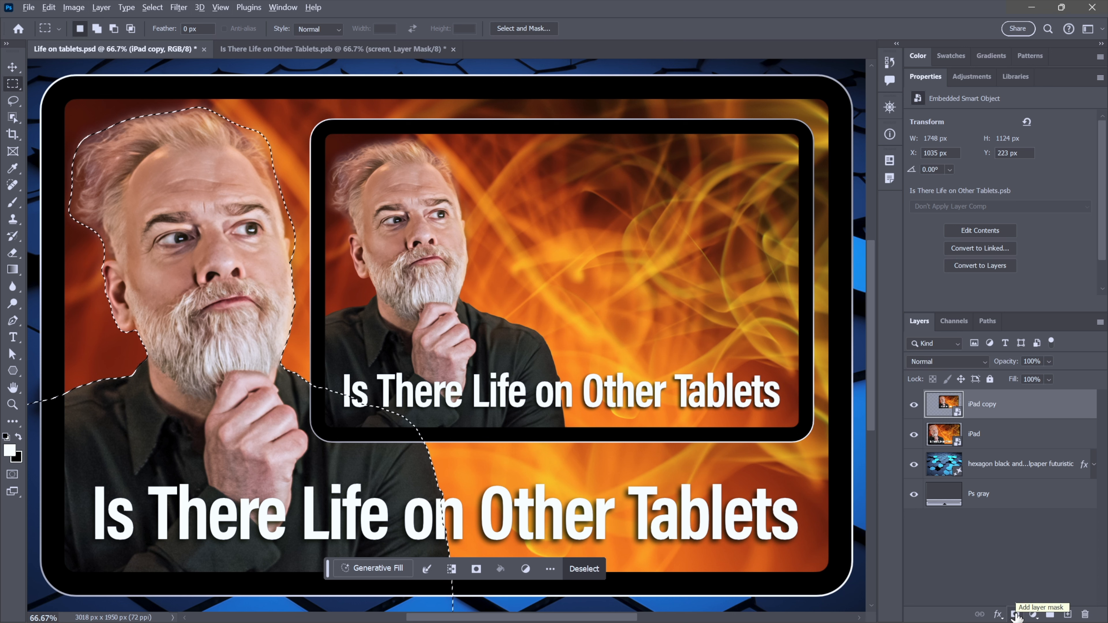
- Add a layer mask from the portrait selection to the iPad copy layer and reselect the layer itself
{"action": "left_click", "coordinate": [1014, 615]}
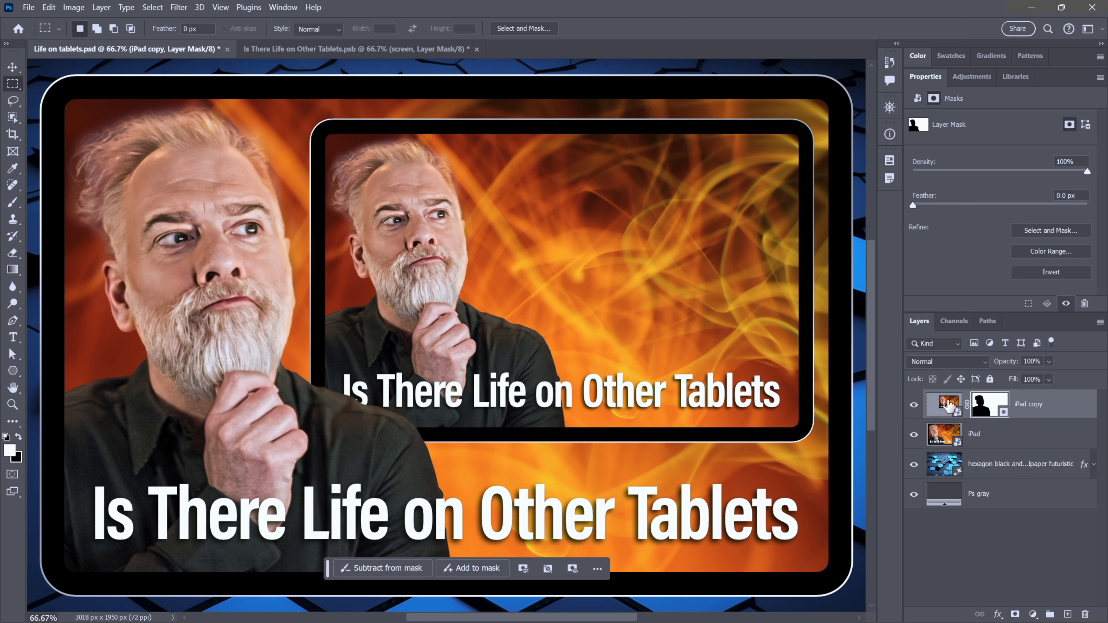
{"action": "left_click", "coordinate": [946, 405]}
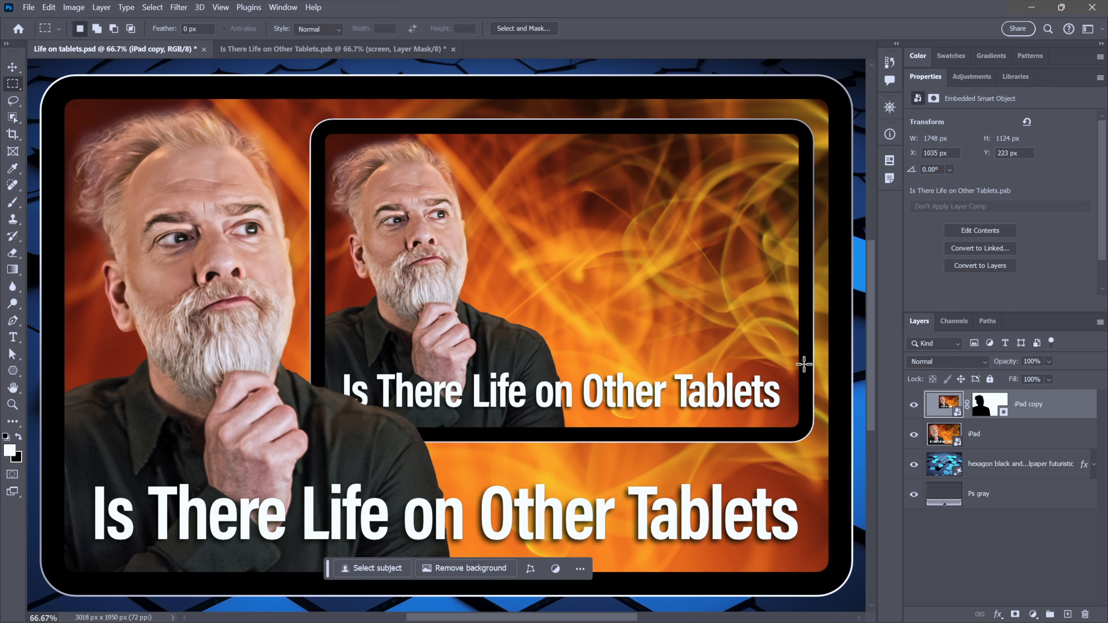
- Repeat the last transform six times to generate nested iPad copies 2 through 7
{"action": "key", "text": "ctrl+alt+shift+t"}
{"action": "key", "text": "ctrl+alt+shift+t"}
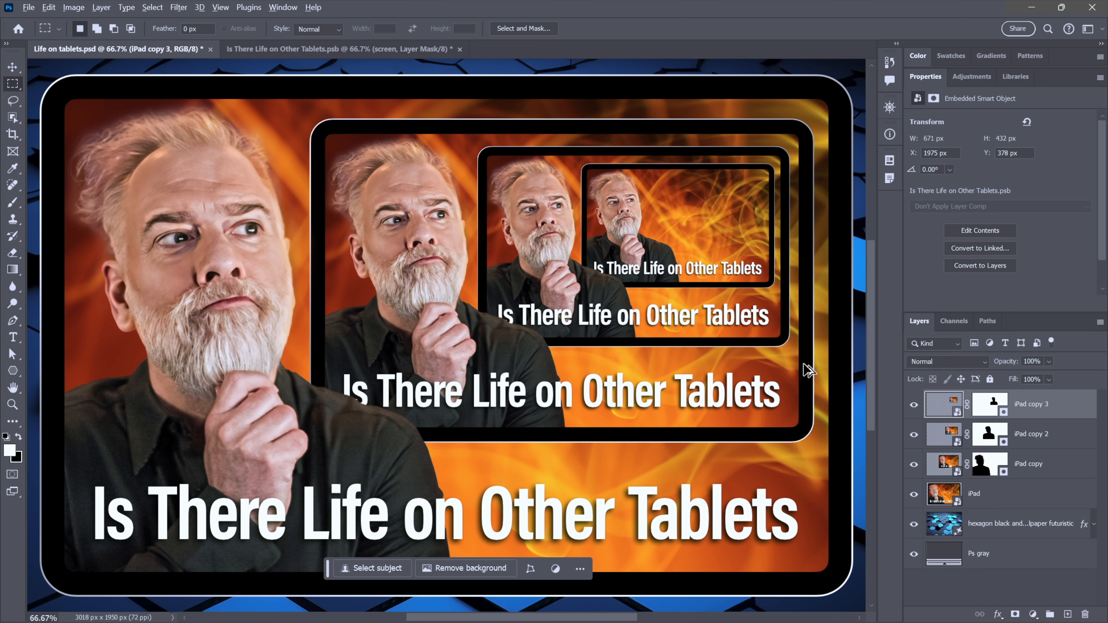
{"action": "key", "text": "ctrl+alt+shift+t"}
{"action": "key", "text": "ctrl+alt+shift+t"}
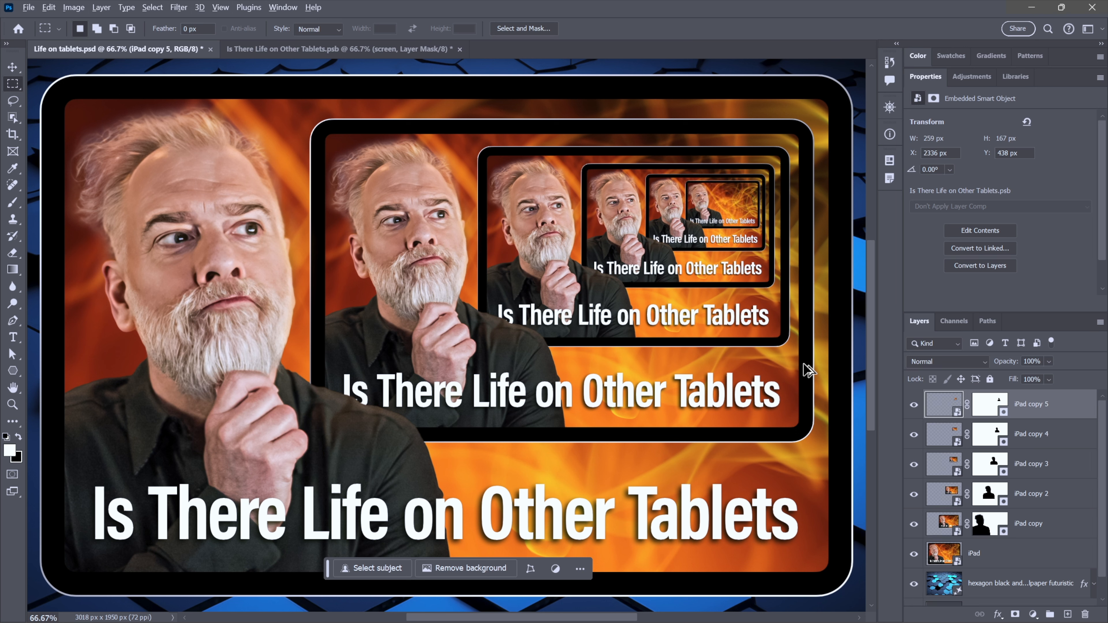
{"action": "key", "text": "ctrl+alt+shift+t"}
{"action": "key", "text": "ctrl+alt+shift+t"}
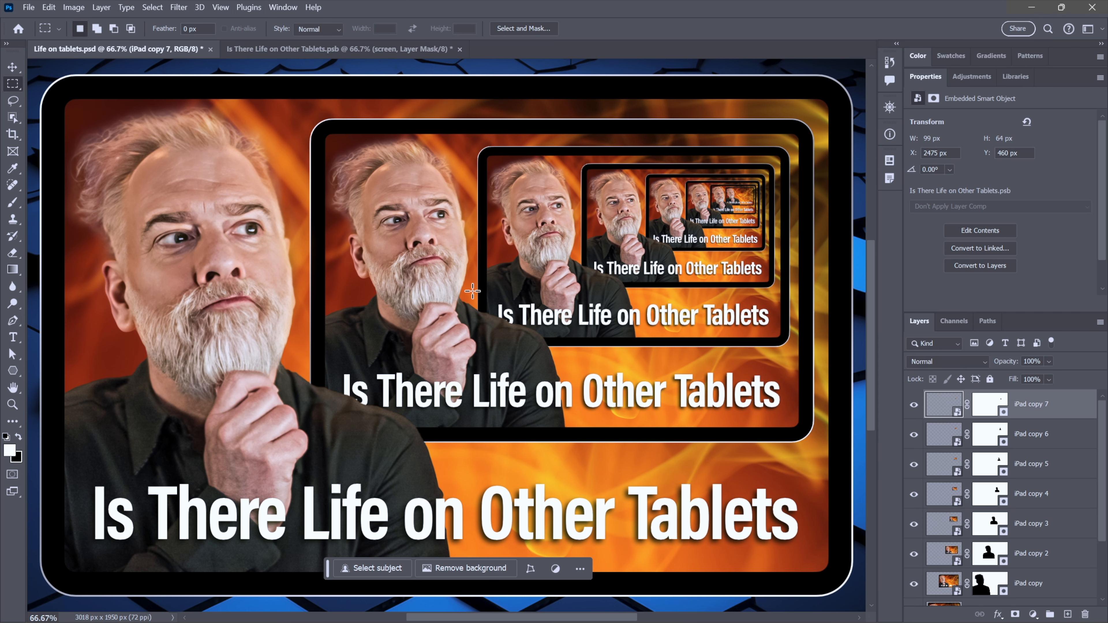
- Deselect in the Is There Life on Other Tablets contents and close that document without saving
{"action": "left_click", "coordinate": [402, 49]}
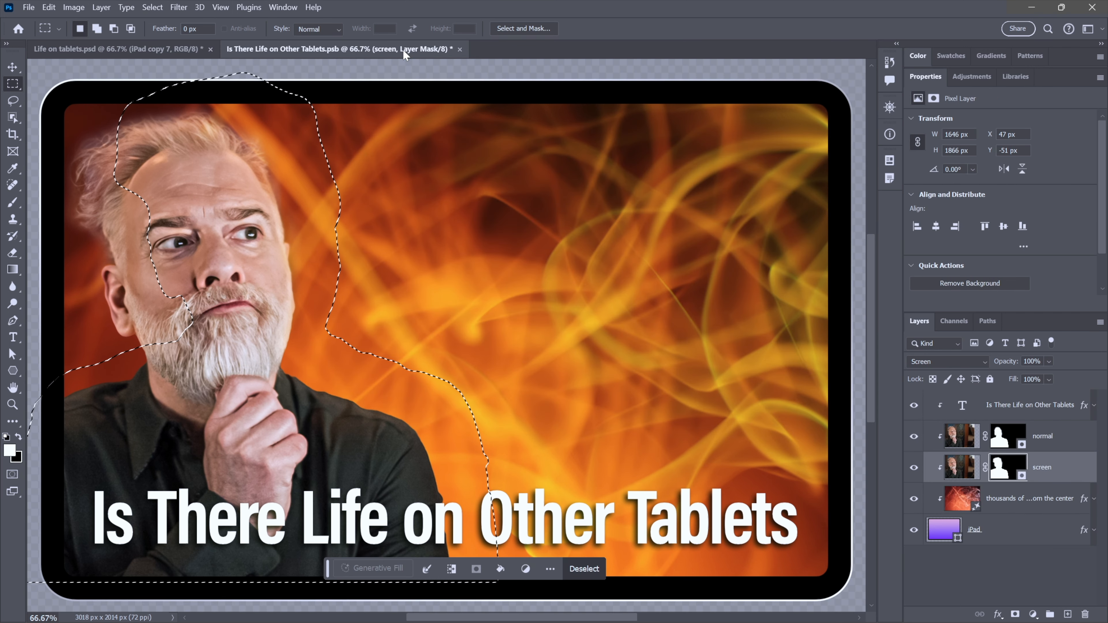
{"action": "left_click", "coordinate": [475, 164]}
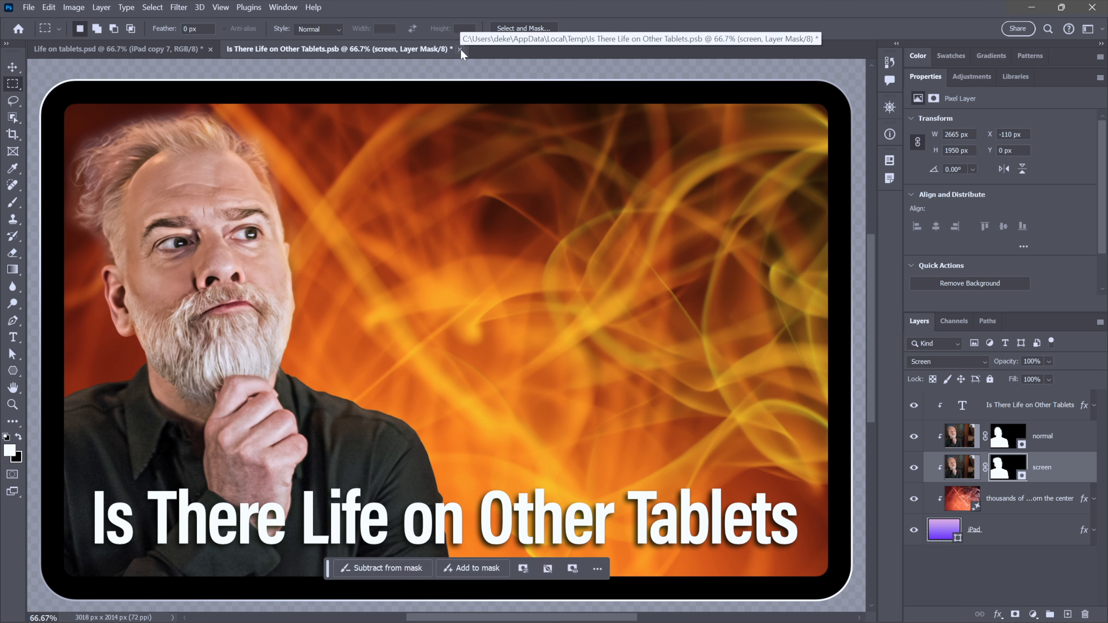
{"action": "left_click", "coordinate": [139, 51]}
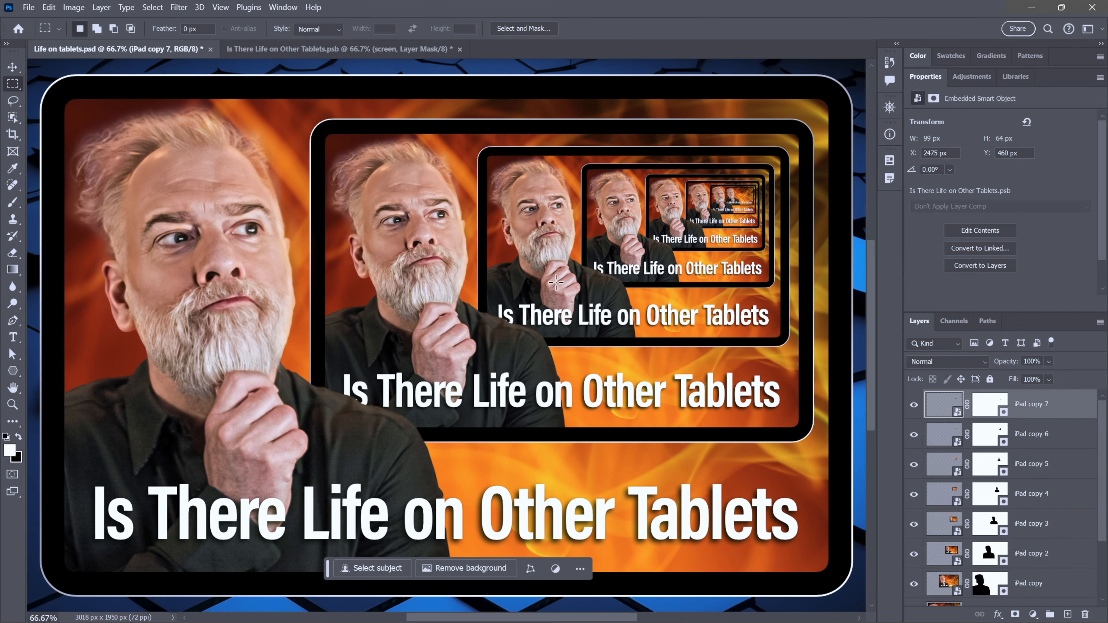
{"action": "left_click", "coordinate": [382, 51]}
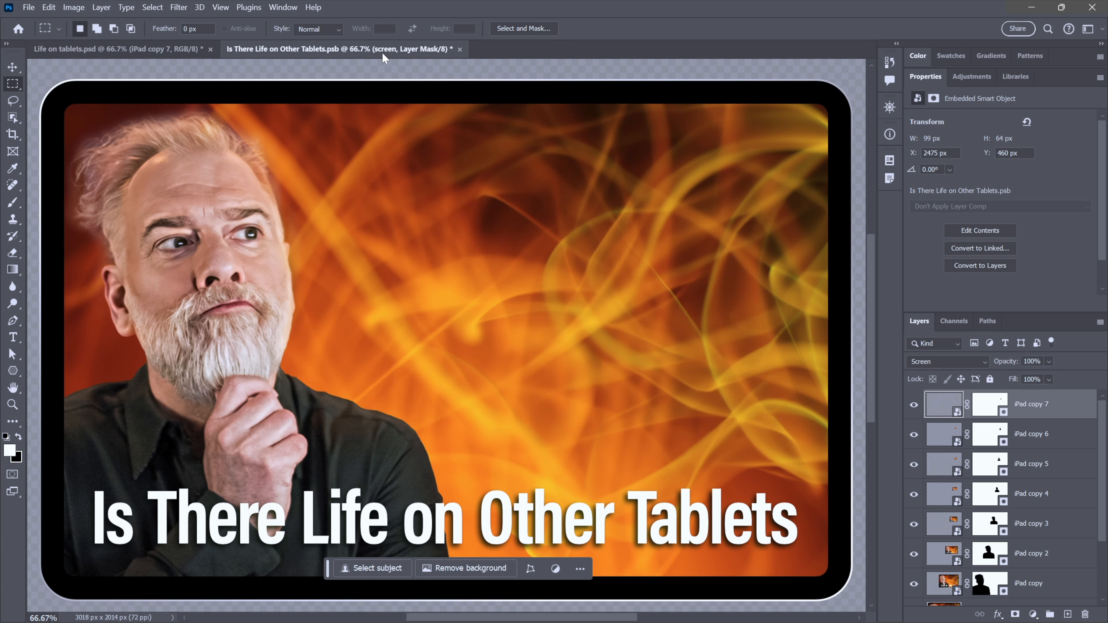
{"action": "left_click", "coordinate": [459, 49]}
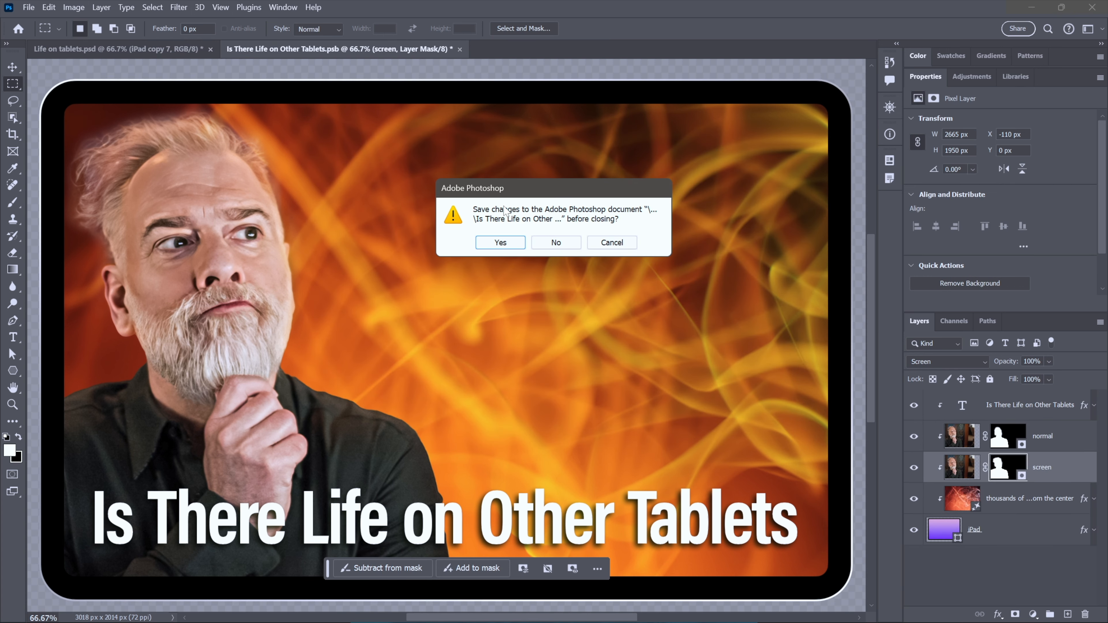
{"action": "left_click", "coordinate": [544, 244]}
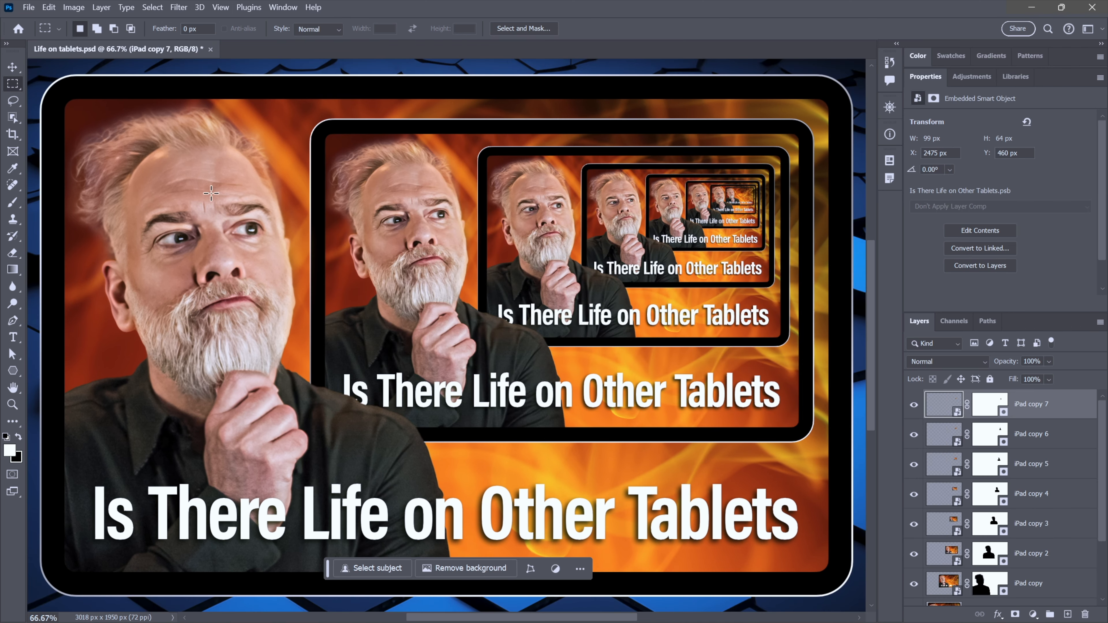
- Open the original iPad layer's smart object contents and fit them to the window
{"action": "scroll", "coordinate": [947, 562], "scroll_direction": "down", "scroll_amount": 3}
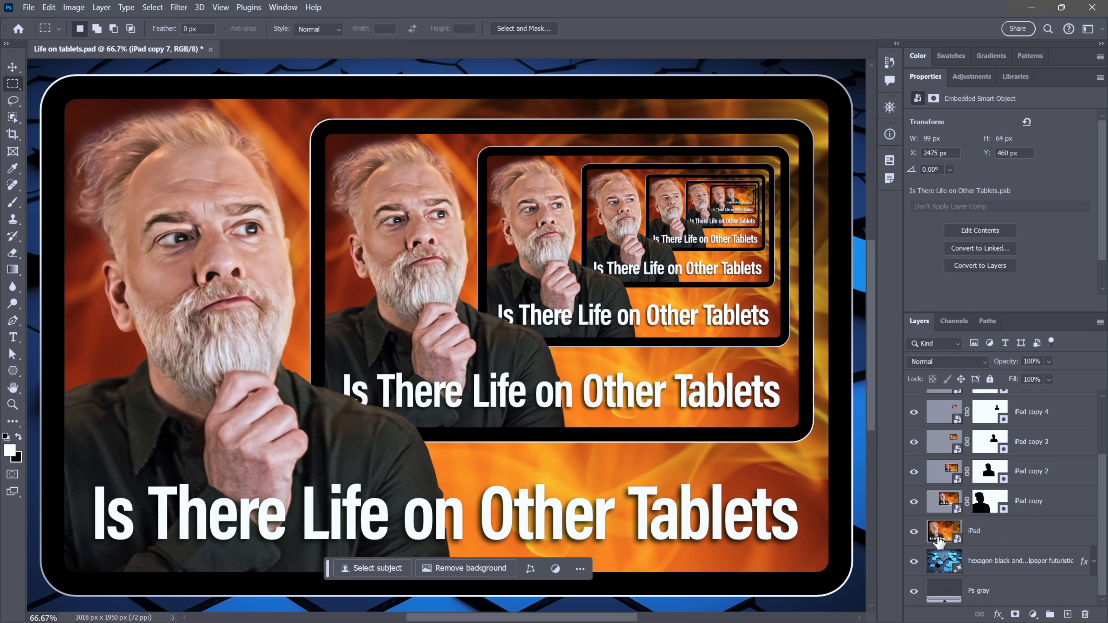
{"action": "double_click", "coordinate": [942, 531]}
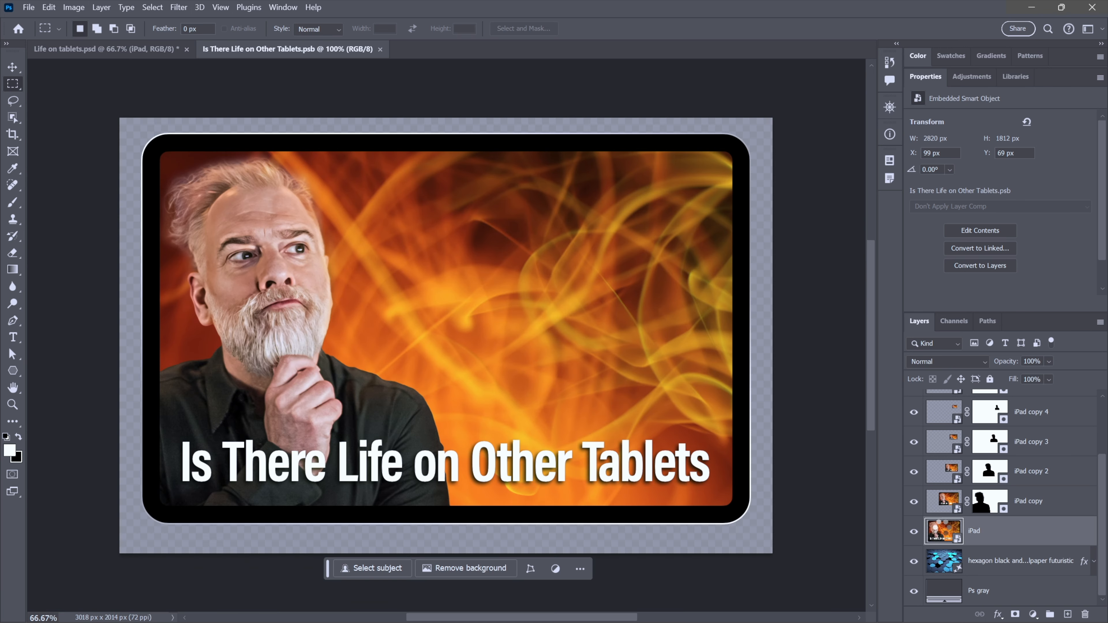
{"action": "key", "text": "ctrl+plus"}
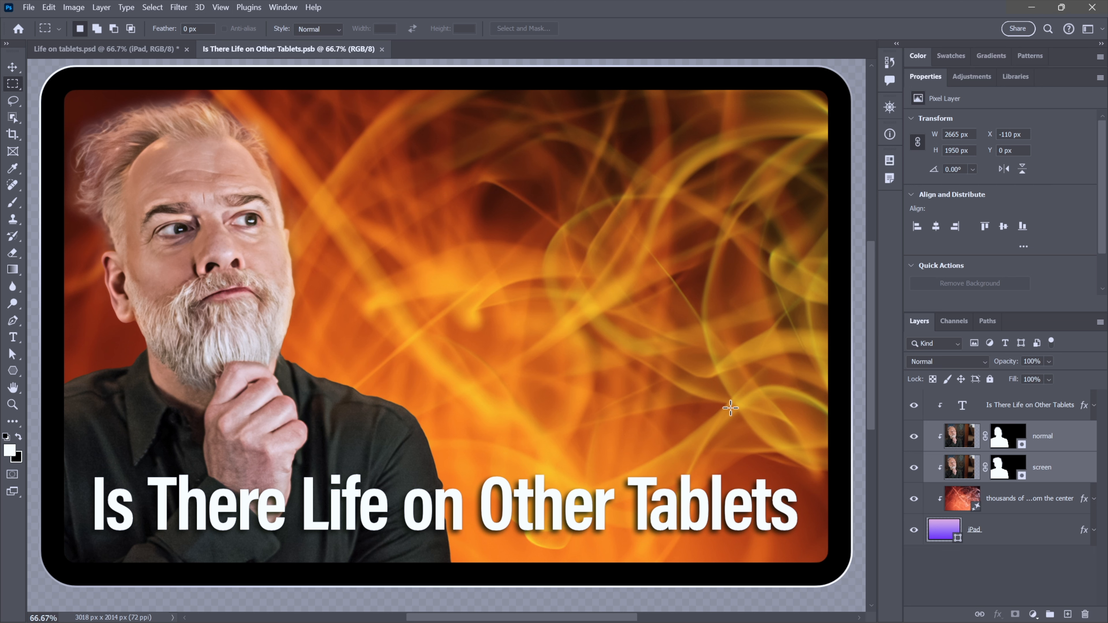
- Rename the generative background layer to abstract
{"action": "left_click", "coordinate": [963, 503]}
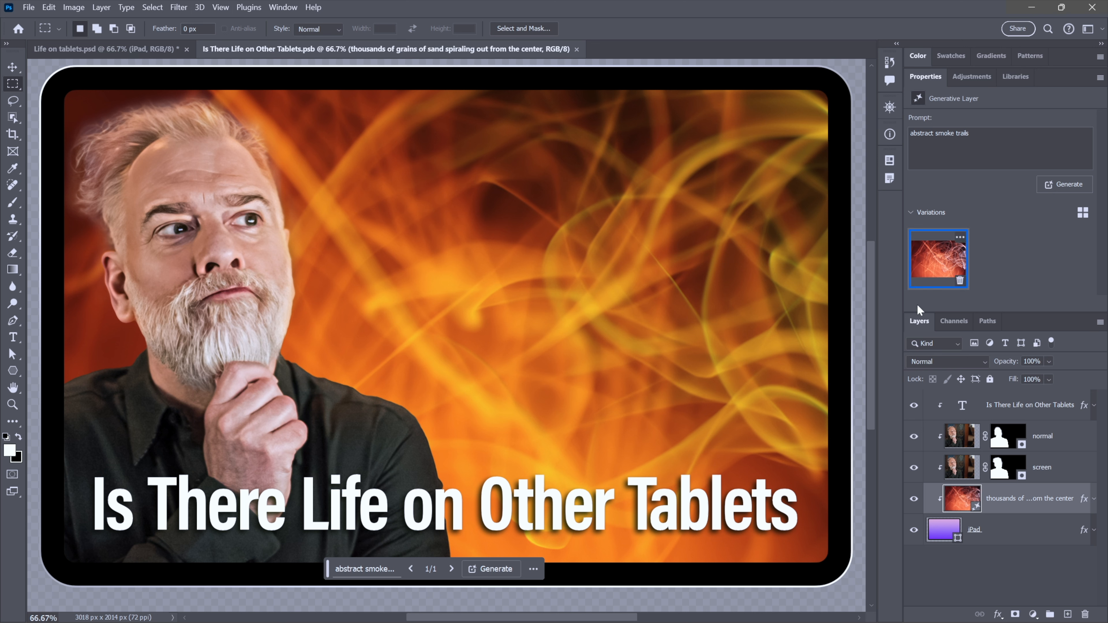
{"action": "double_click", "coordinate": [1003, 498]}
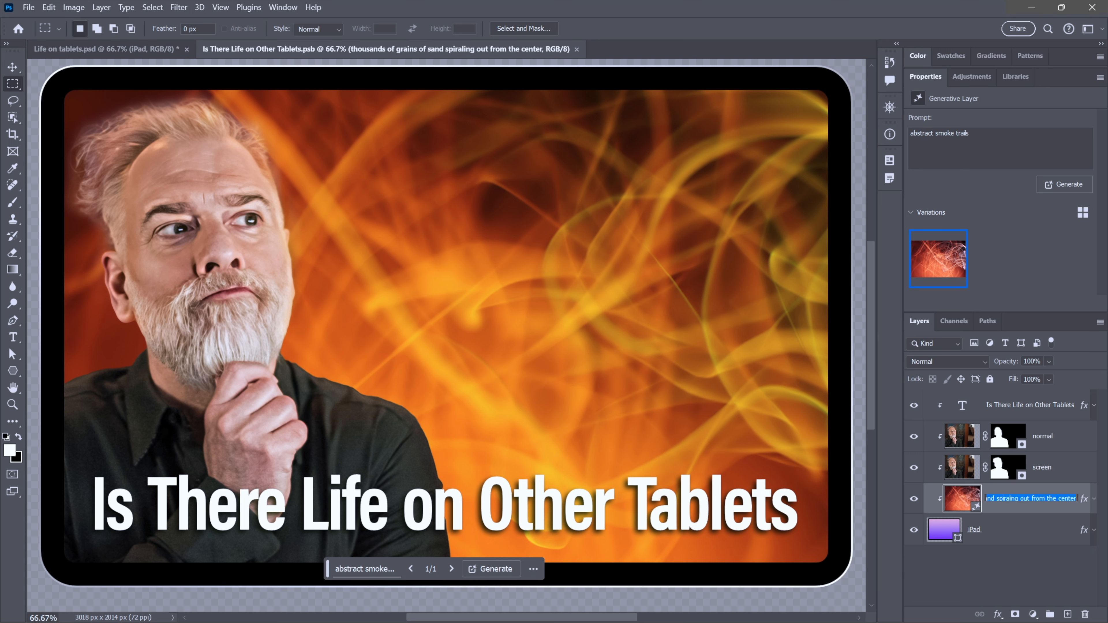
{"action": "type", "text": "abstract"}
{"action": "key", "text": "Return"}
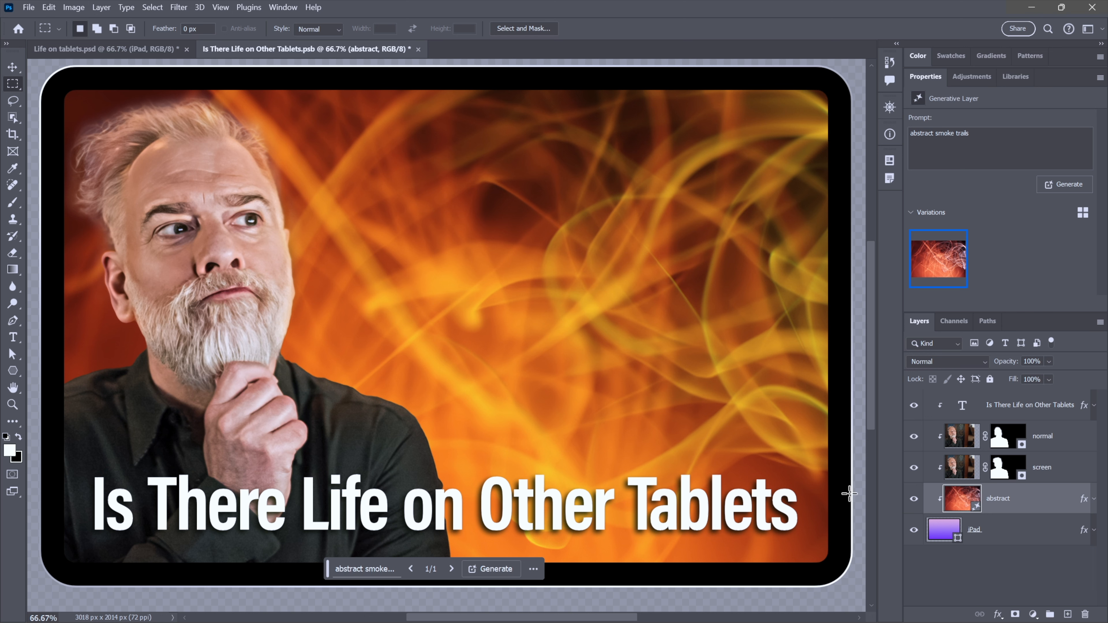
- Hide the text and portrait layers, expand the abstract layer's effects and toggle its Color Overlay off and on
{"action": "left_click_drag", "start_coordinate": [914, 471], "coordinate": [912, 412]}
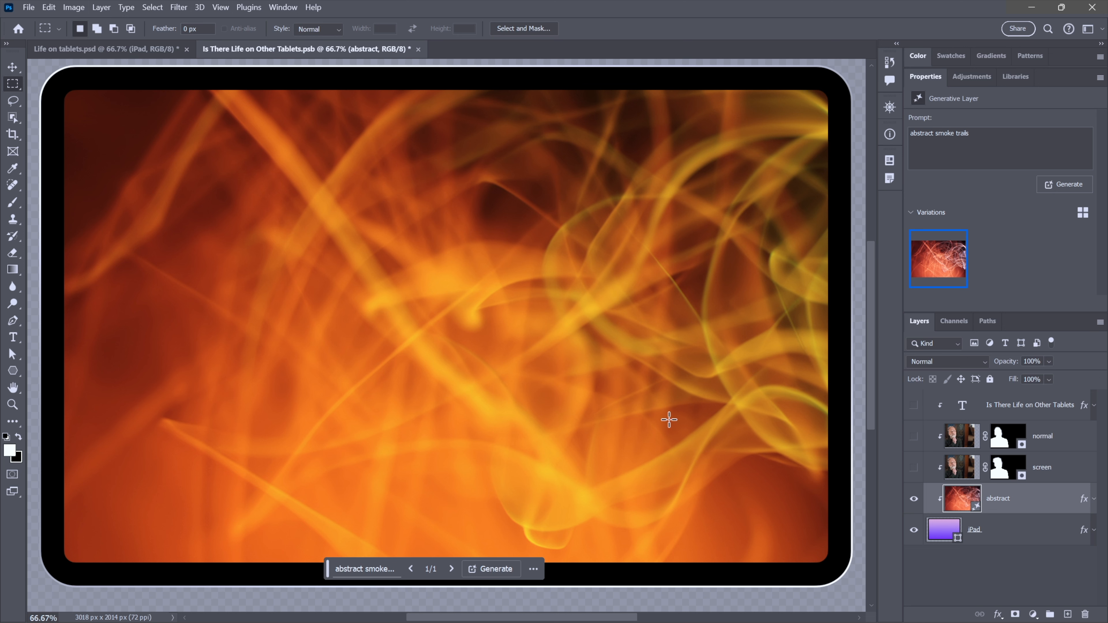
{"action": "left_click", "coordinate": [1094, 499]}
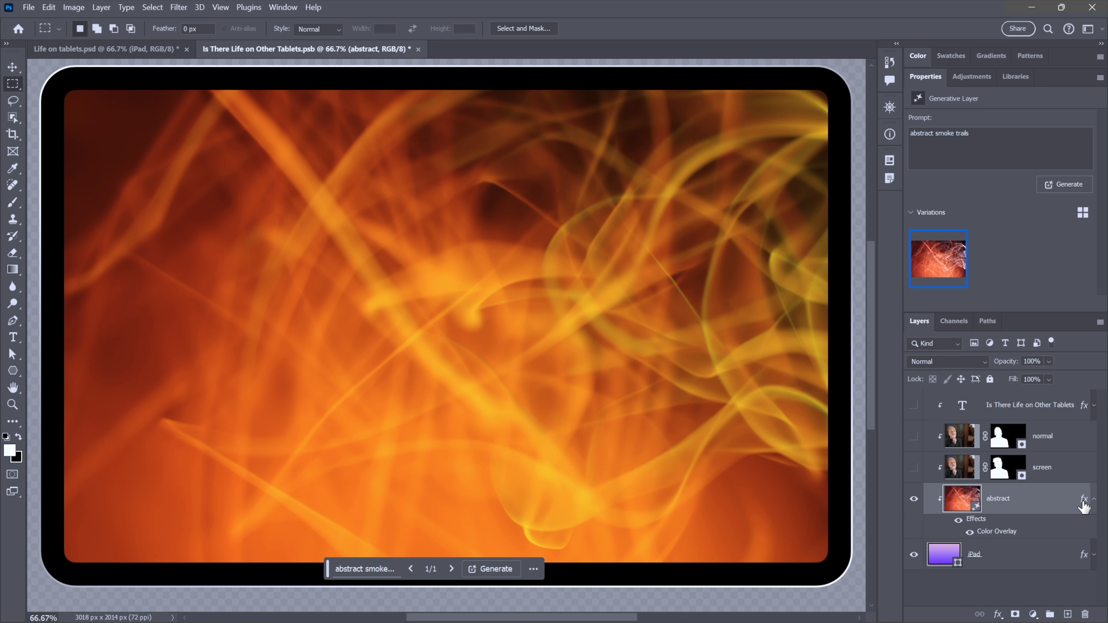
{"action": "left_click", "coordinate": [969, 532]}
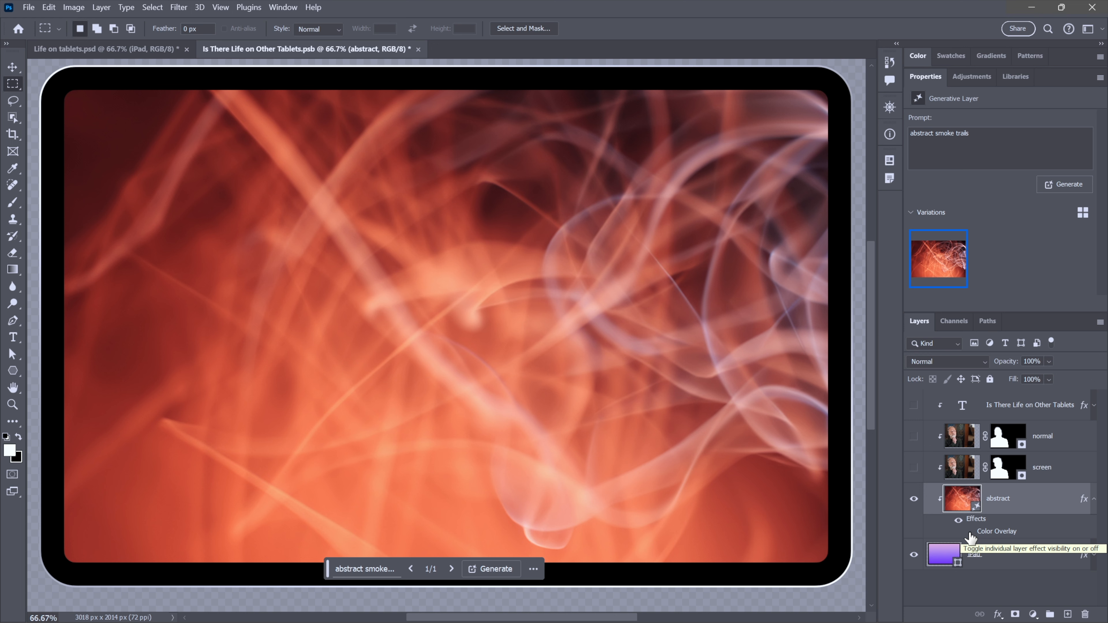
{"action": "left_click", "coordinate": [969, 532]}
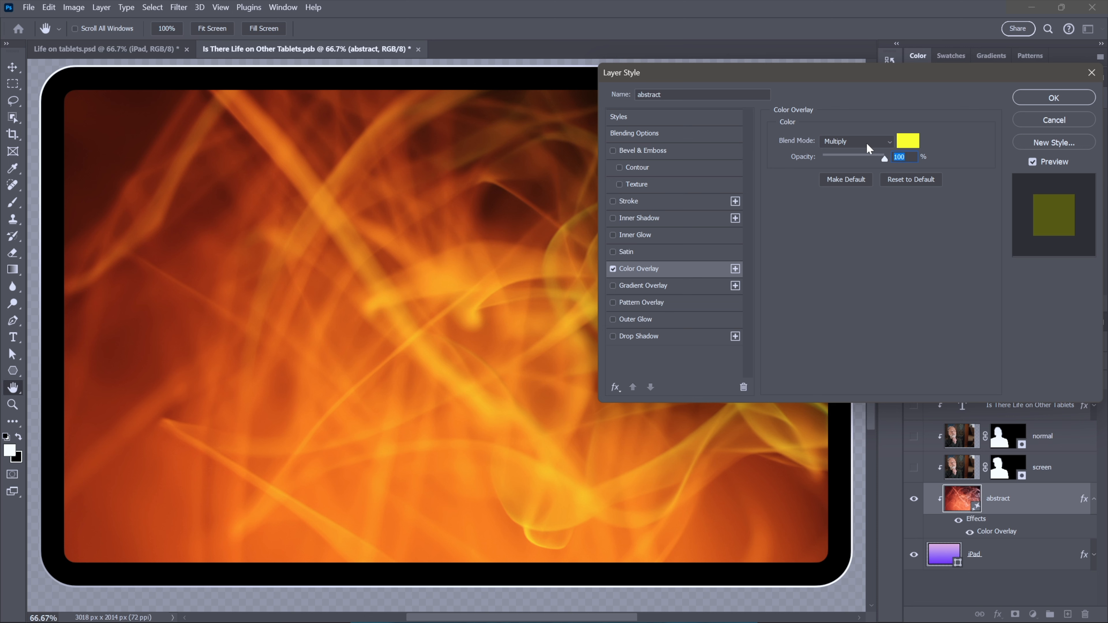
- Set the Color Overlay colour's hue to 270
{"action": "left_click", "coordinate": [908, 140]}
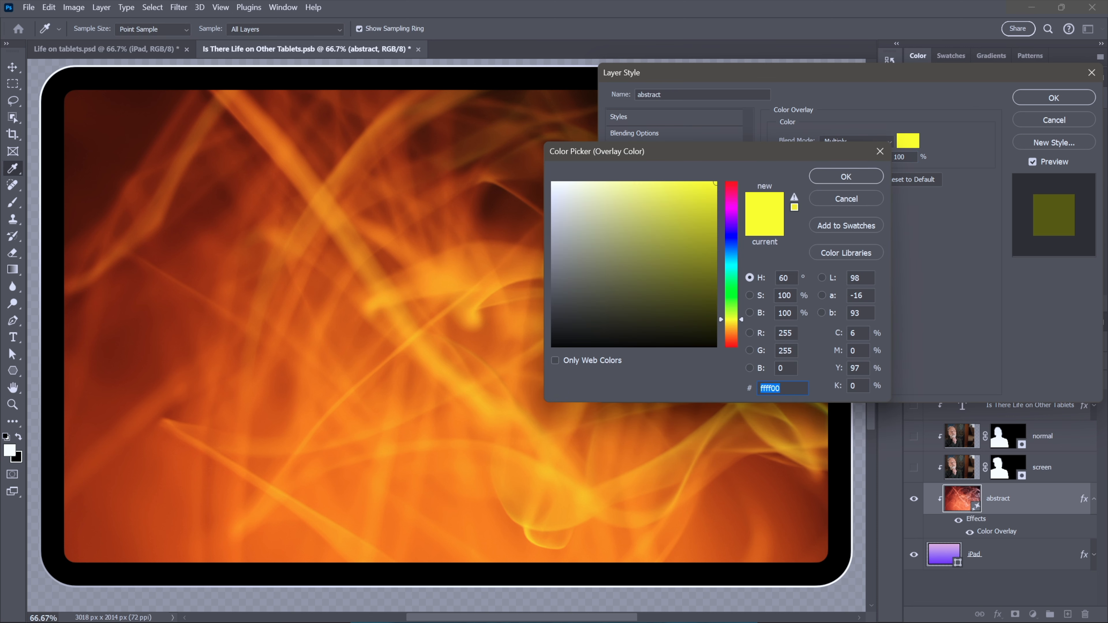
{"action": "key", "text": "Tab"}
{"action": "type", "text": "270"}
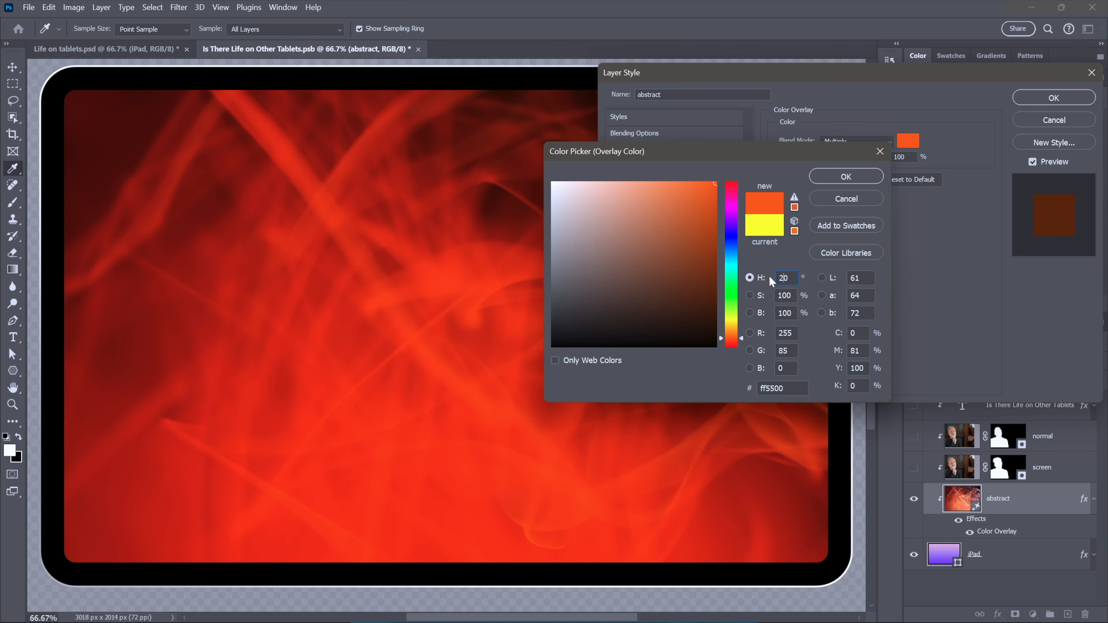
{"action": "left_click", "coordinate": [833, 176]}
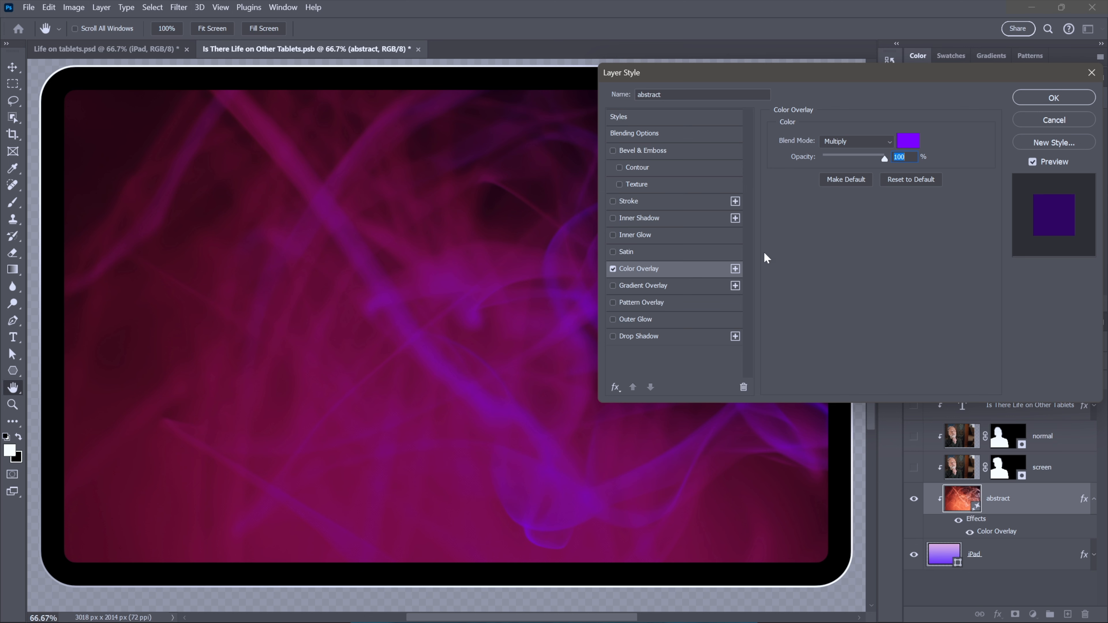
- Restore the Color Overlay colour's hue to 60
{"action": "left_click", "coordinate": [907, 142]}
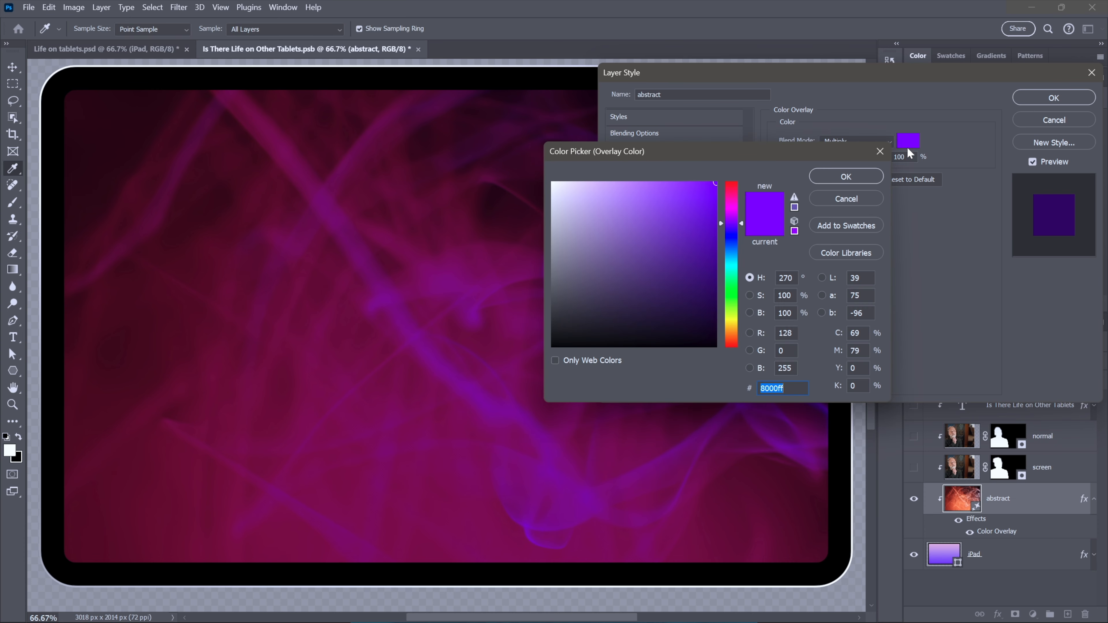
{"action": "double_click", "coordinate": [783, 278]}
{"action": "type", "text": "60"}
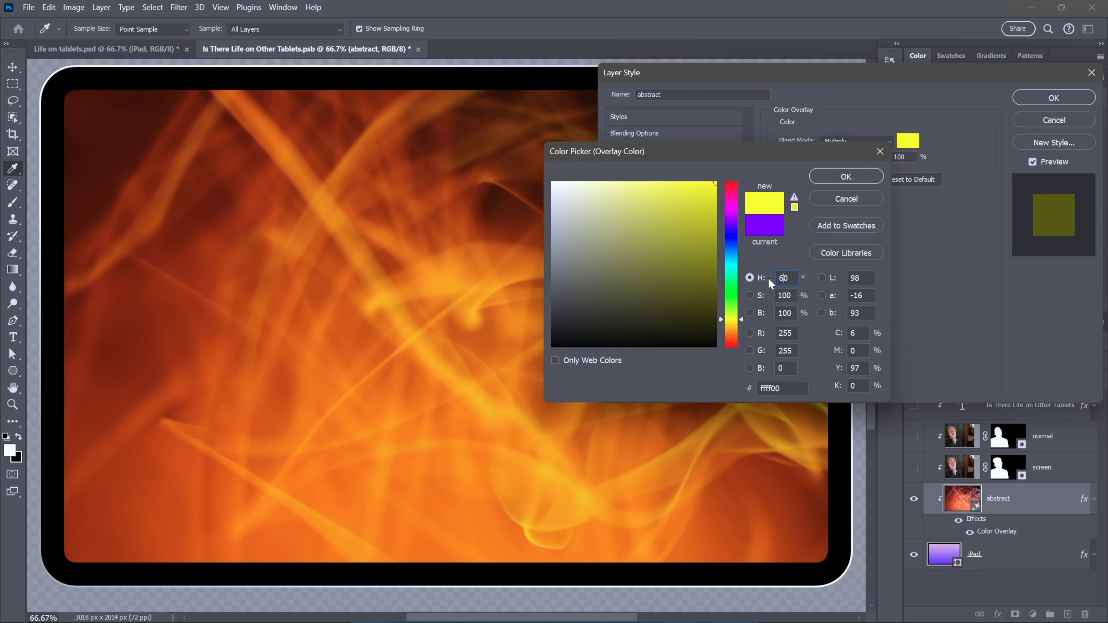
{"action": "left_click", "coordinate": [827, 174]}
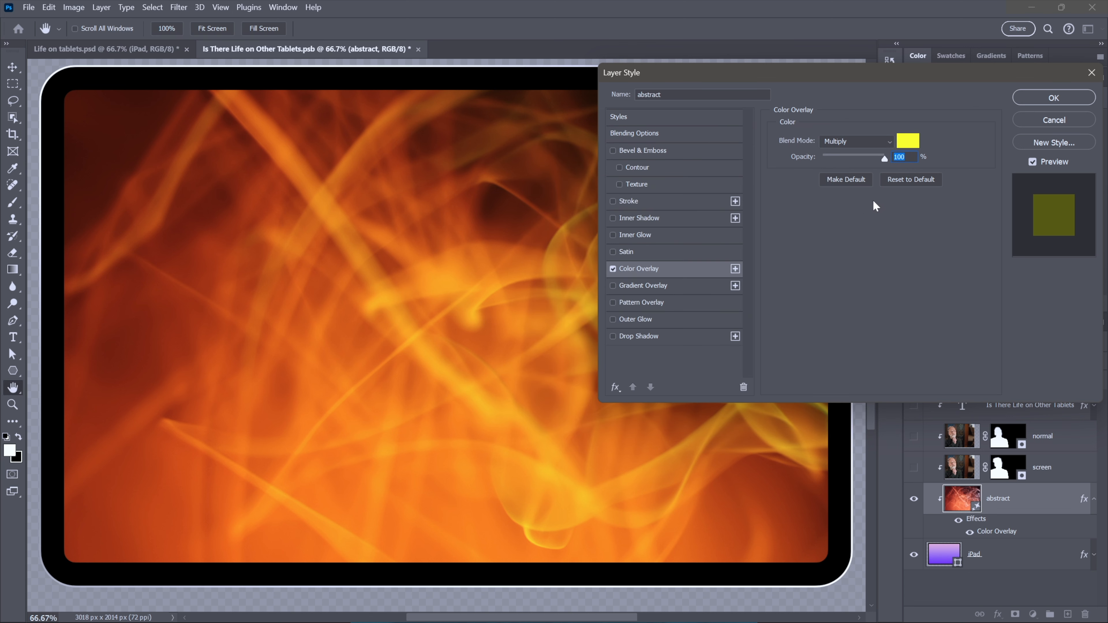
- Add a second Color Overlay with a hue of 250 and the Color blend mode
{"action": "left_click", "coordinate": [735, 268]}
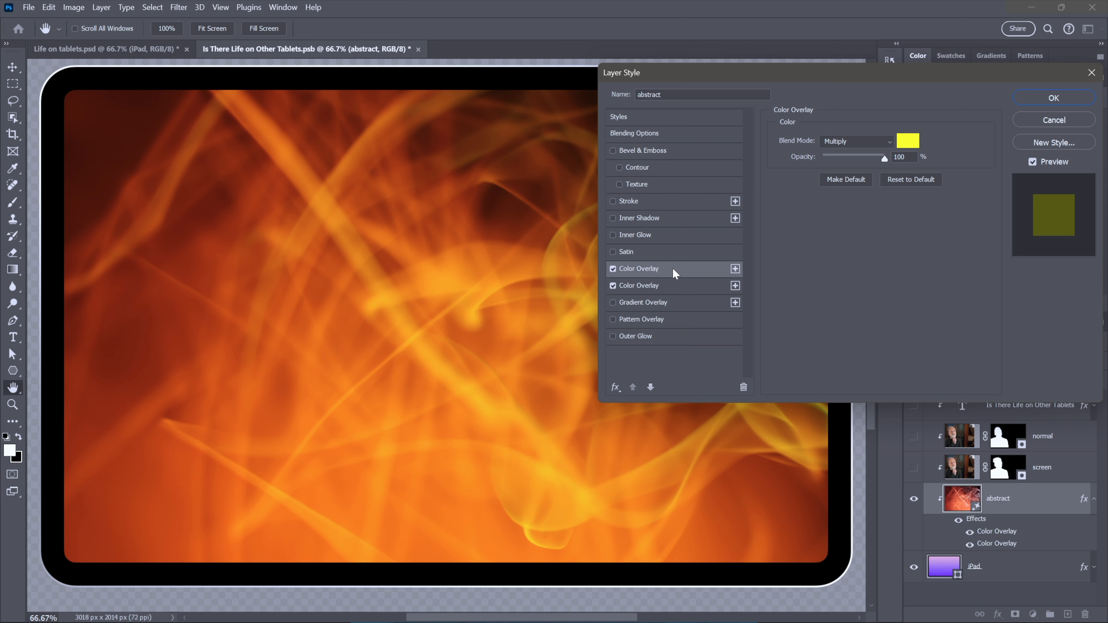
{"action": "left_click", "coordinate": [908, 140]}
{"action": "left_click", "coordinate": [762, 279]}
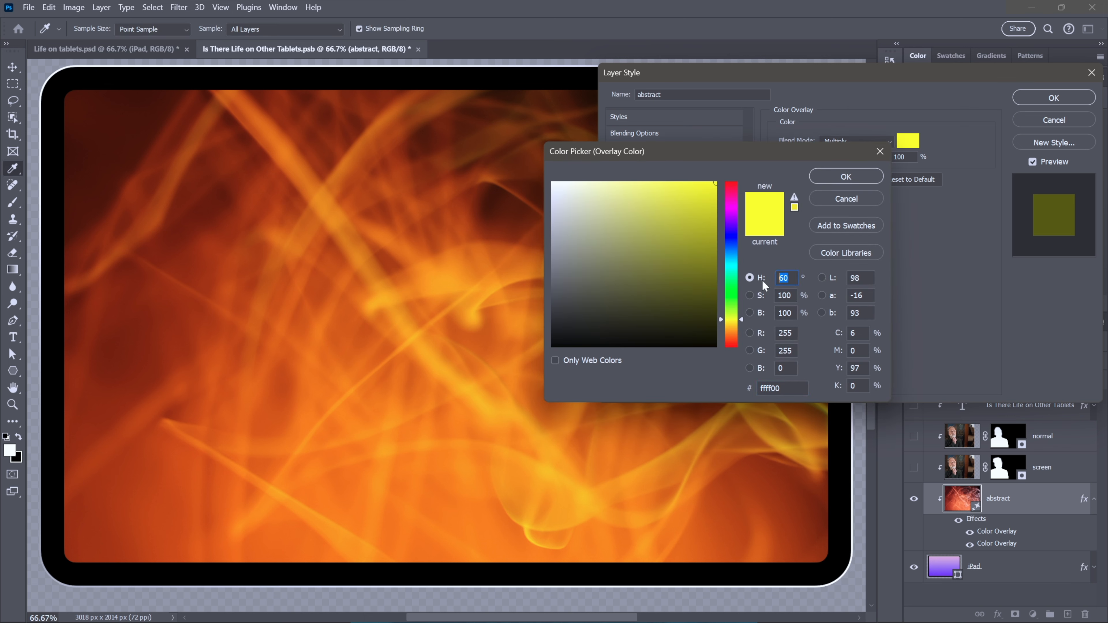
{"action": "type", "text": "250"}
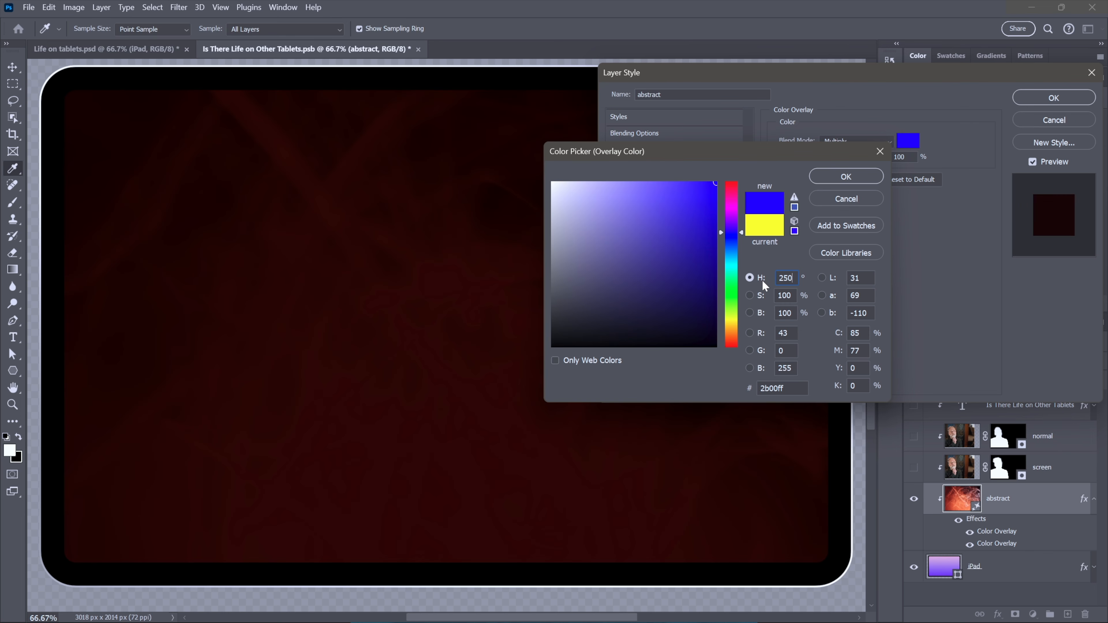
{"action": "left_click", "coordinate": [828, 171]}
{"action": "left_click", "coordinate": [862, 141]}
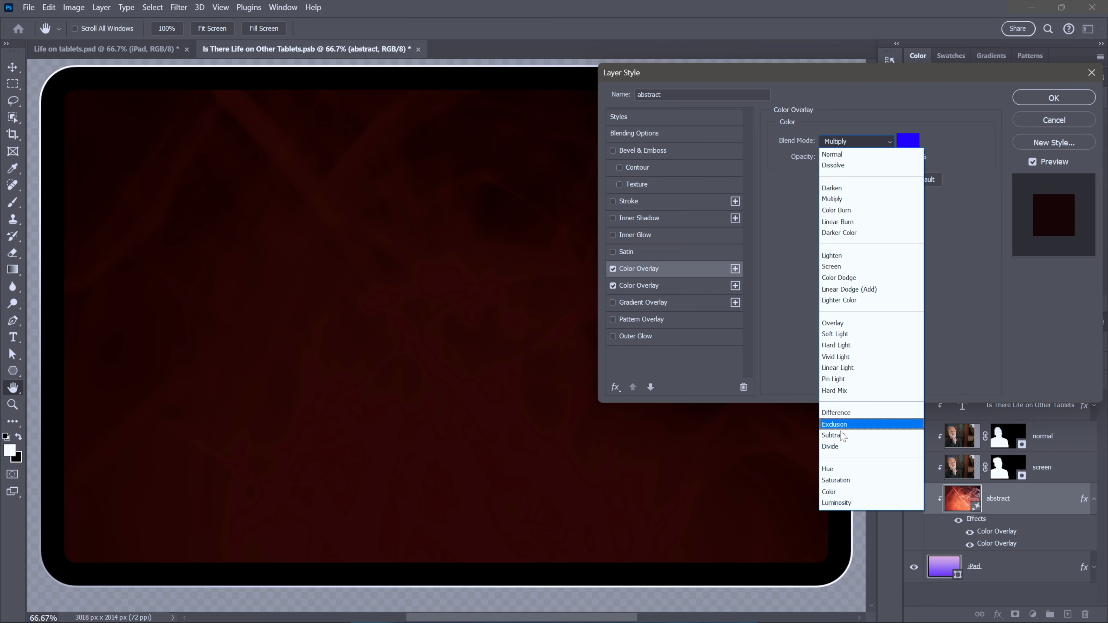
{"action": "key", "text": "Escape"}
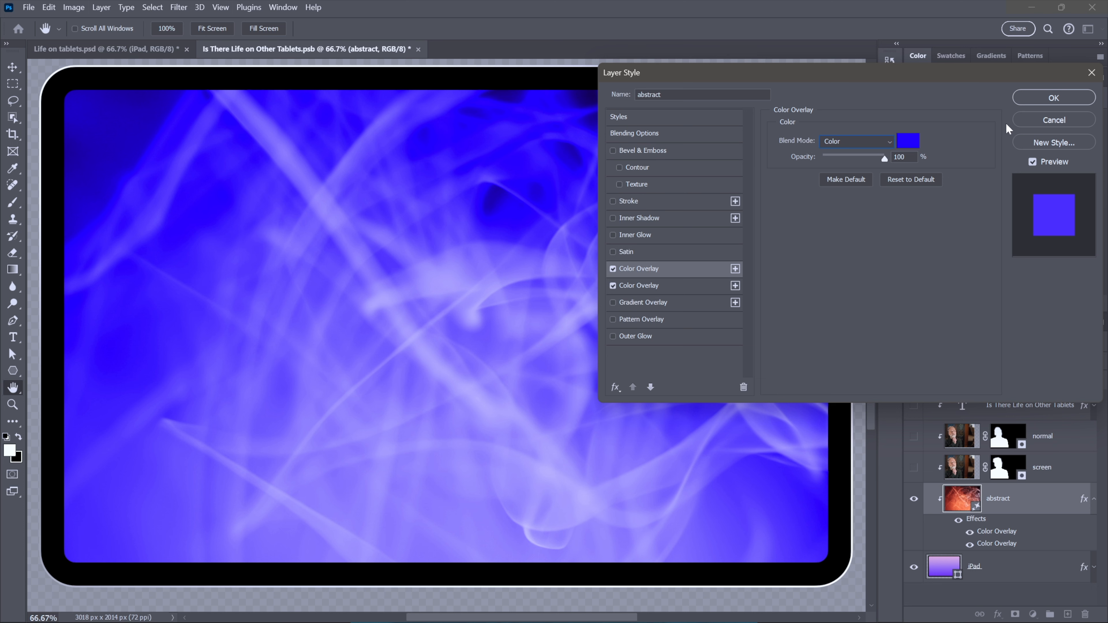
- Toggle the top Color Overlay off and on, set its colour hue to 270, and apply the layer style
{"action": "left_click", "coordinate": [612, 269]}
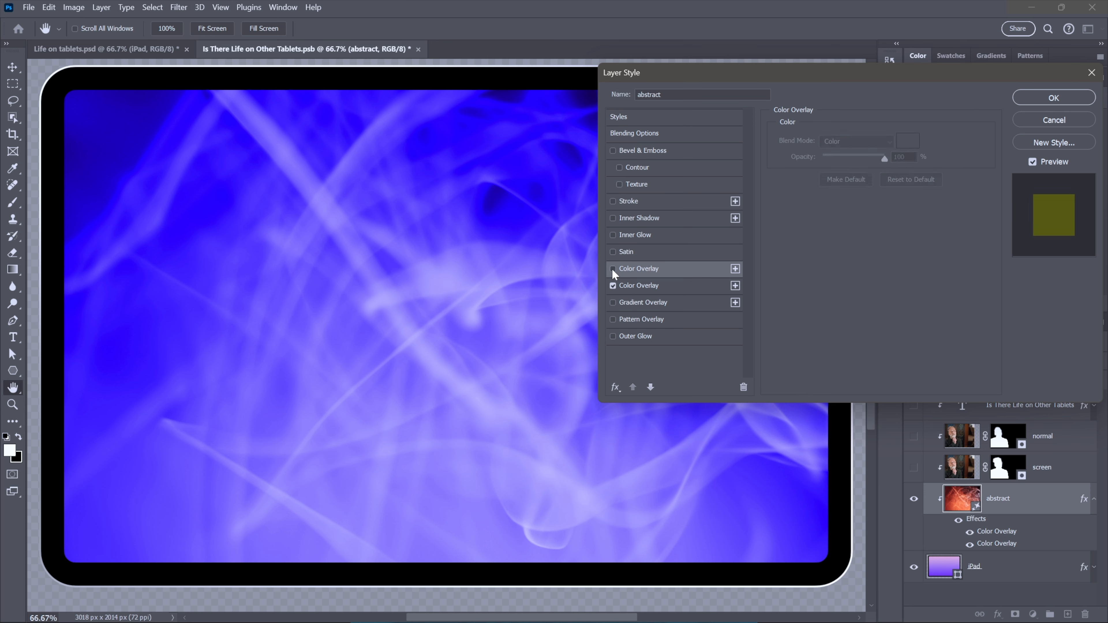
{"action": "left_click", "coordinate": [612, 269]}
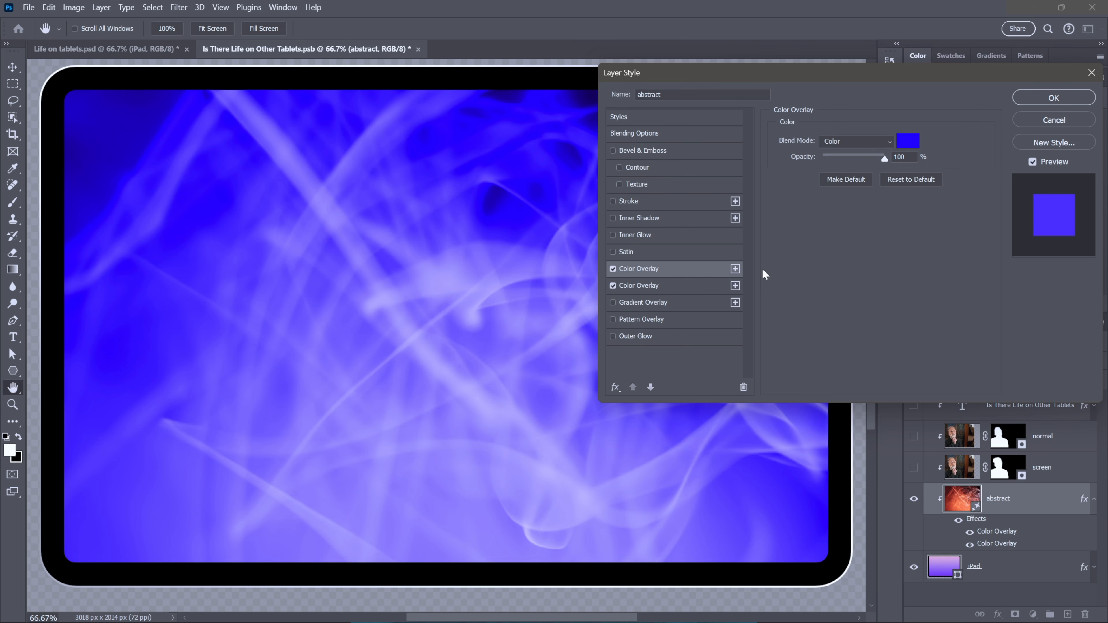
{"action": "left_click", "coordinate": [907, 140]}
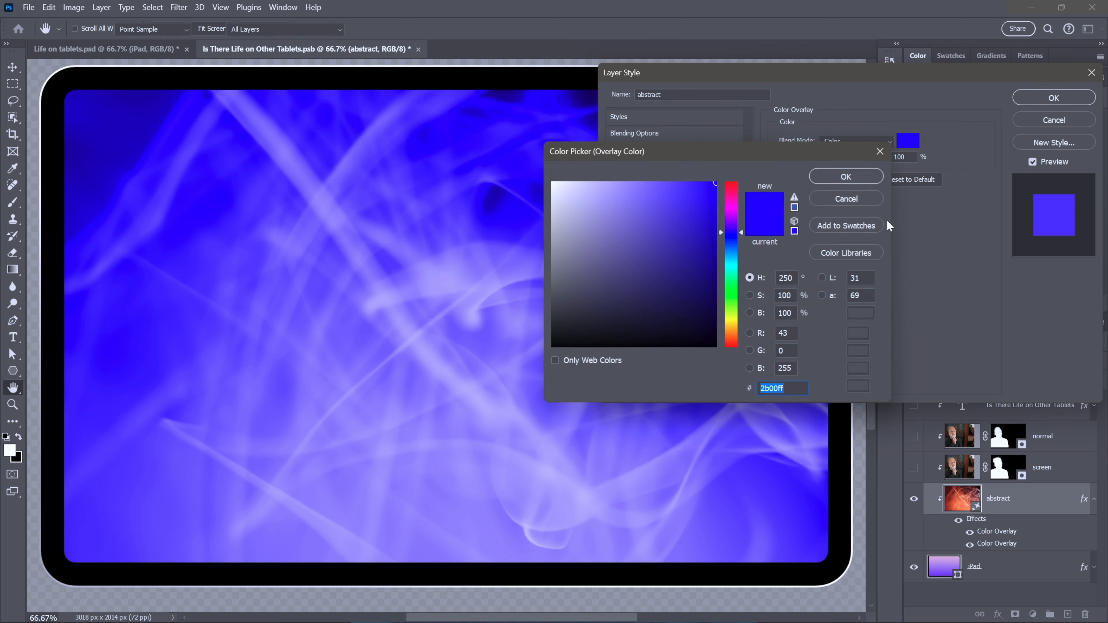
{"action": "key", "text": "shift+Up"}
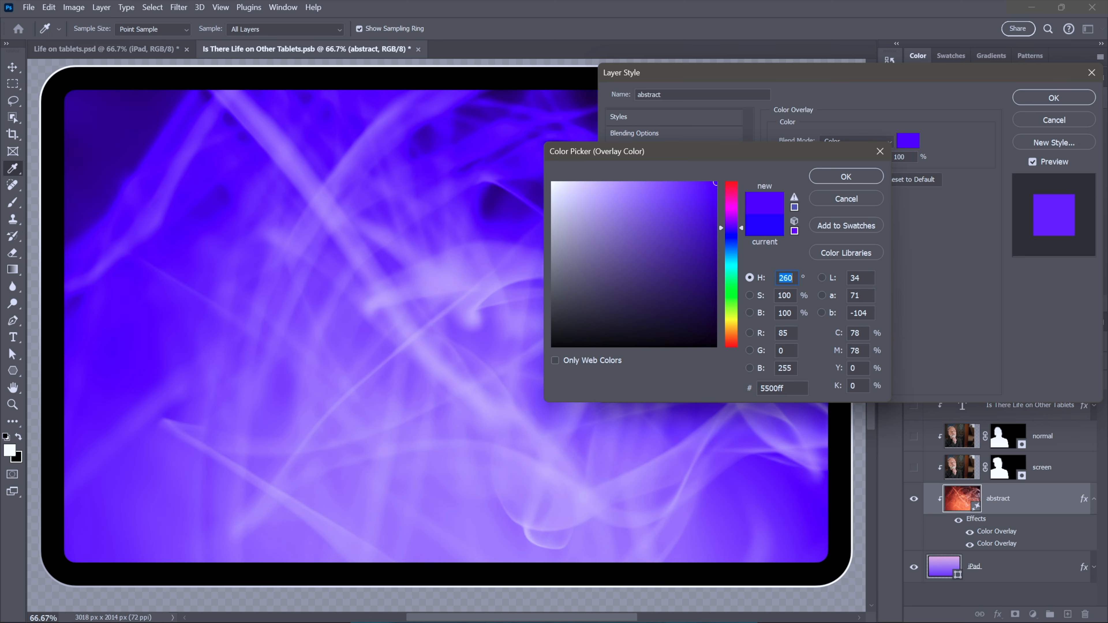
{"action": "key", "text": "shift+Up"}
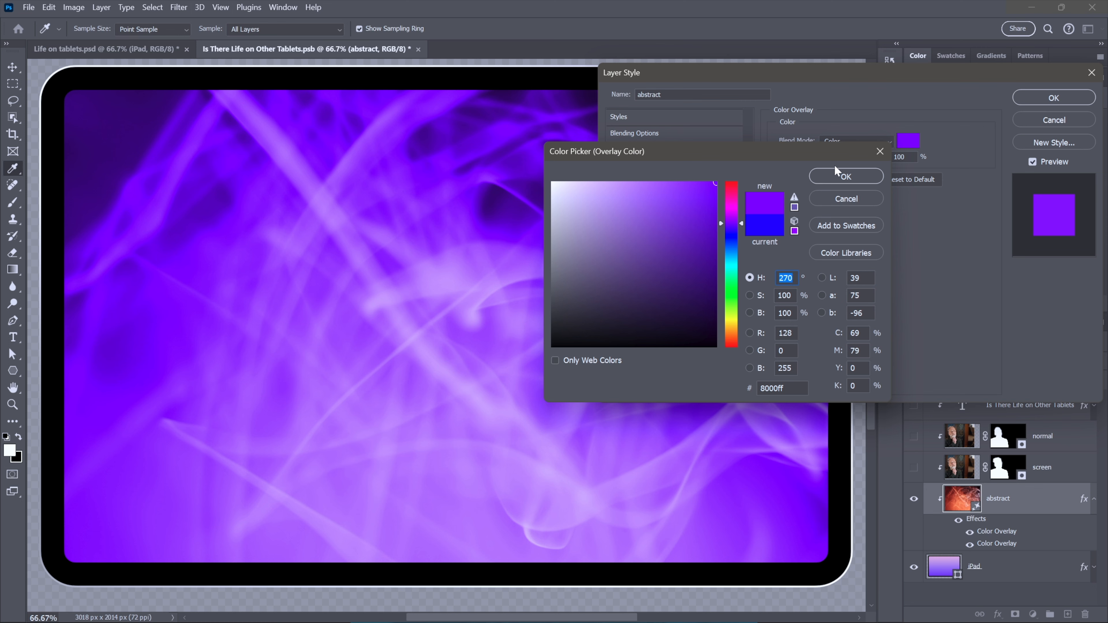
{"action": "left_click", "coordinate": [857, 175]}
{"action": "left_click", "coordinate": [1053, 98]}
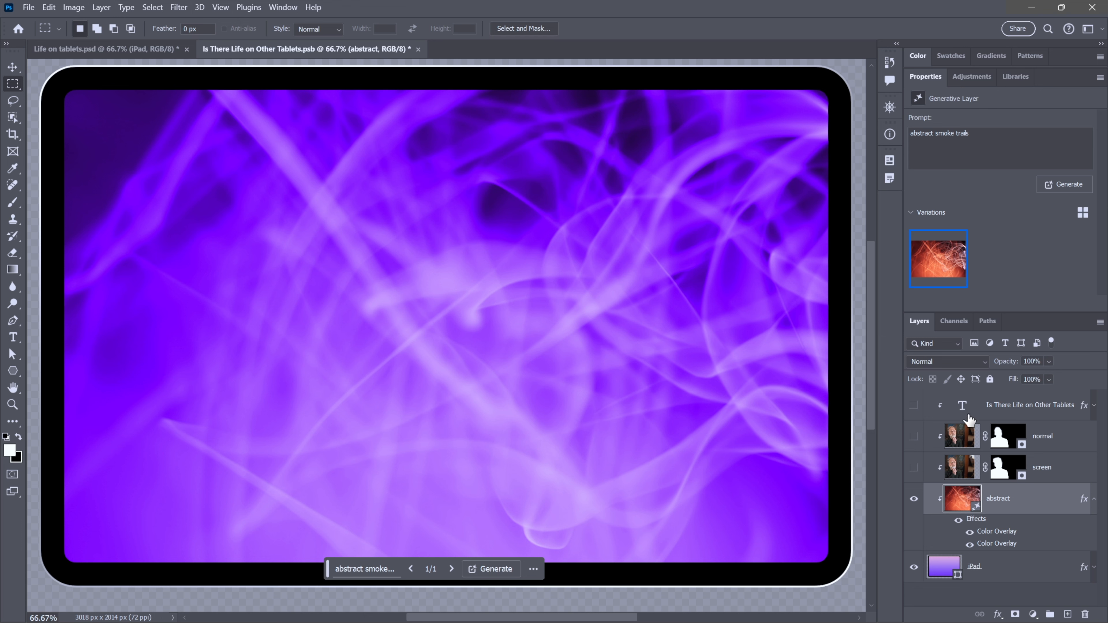
- Create a new layer named bogus above the title text layer
{"action": "left_click", "coordinate": [981, 414]}
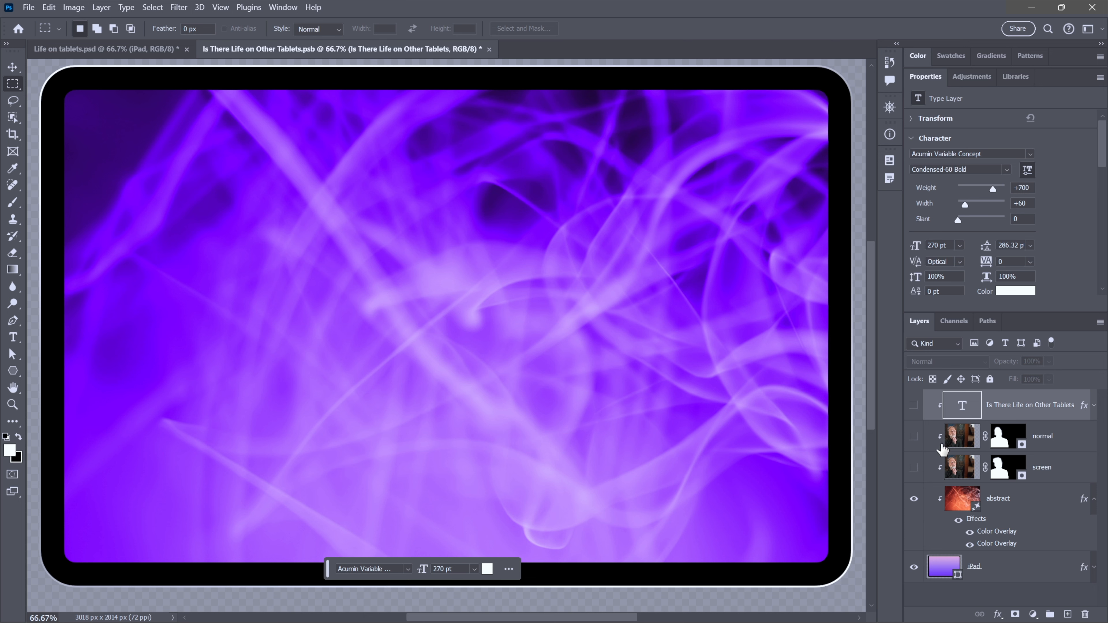
{"action": "left_click", "coordinate": [957, 436]}
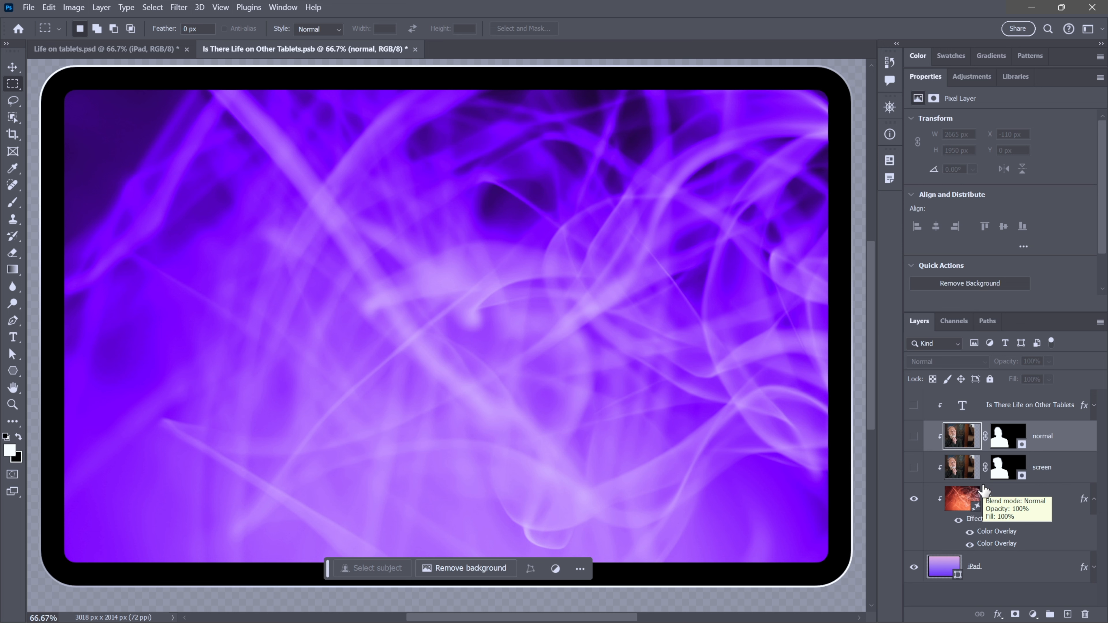
{"action": "left_click", "coordinate": [979, 417]}
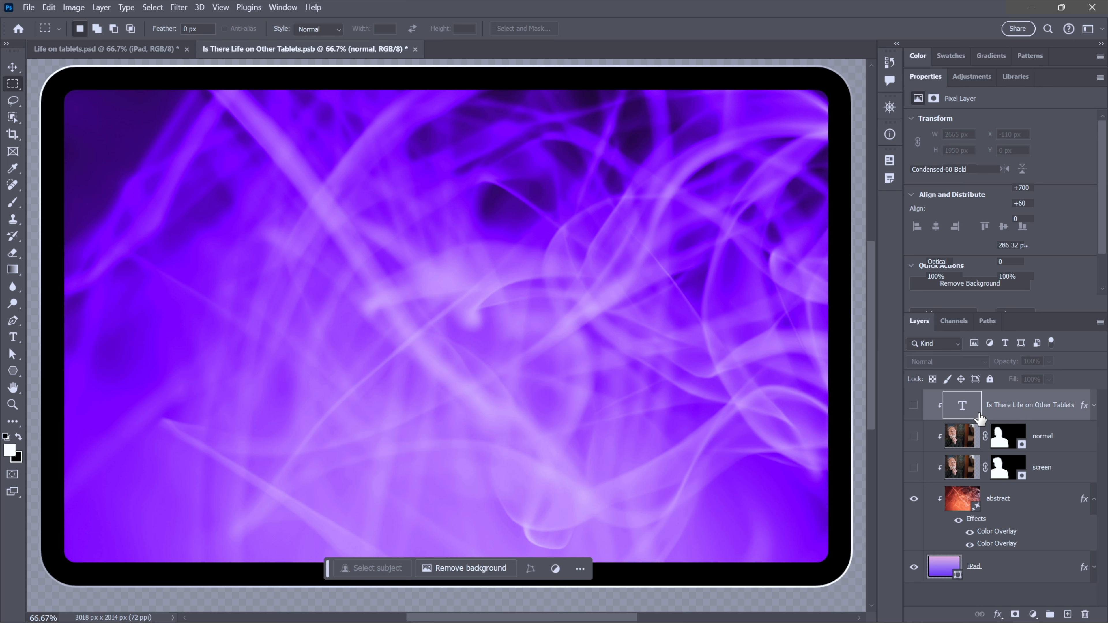
{"action": "key", "text": "ctrl+shift+n"}
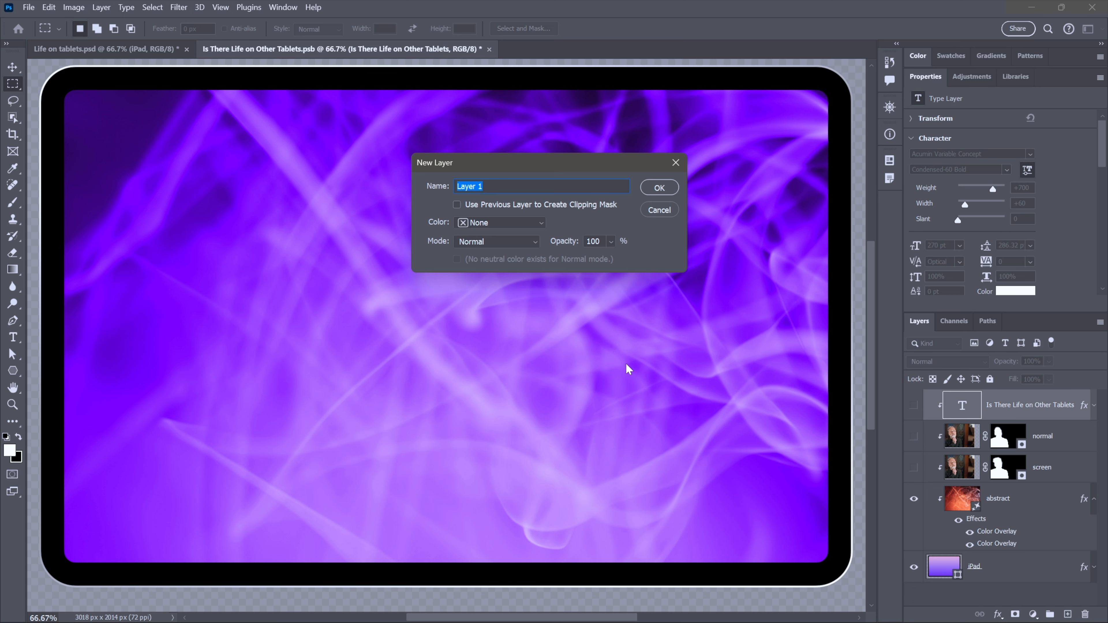
{"action": "type", "text": "bogus"}
{"action": "key", "text": "Return"}
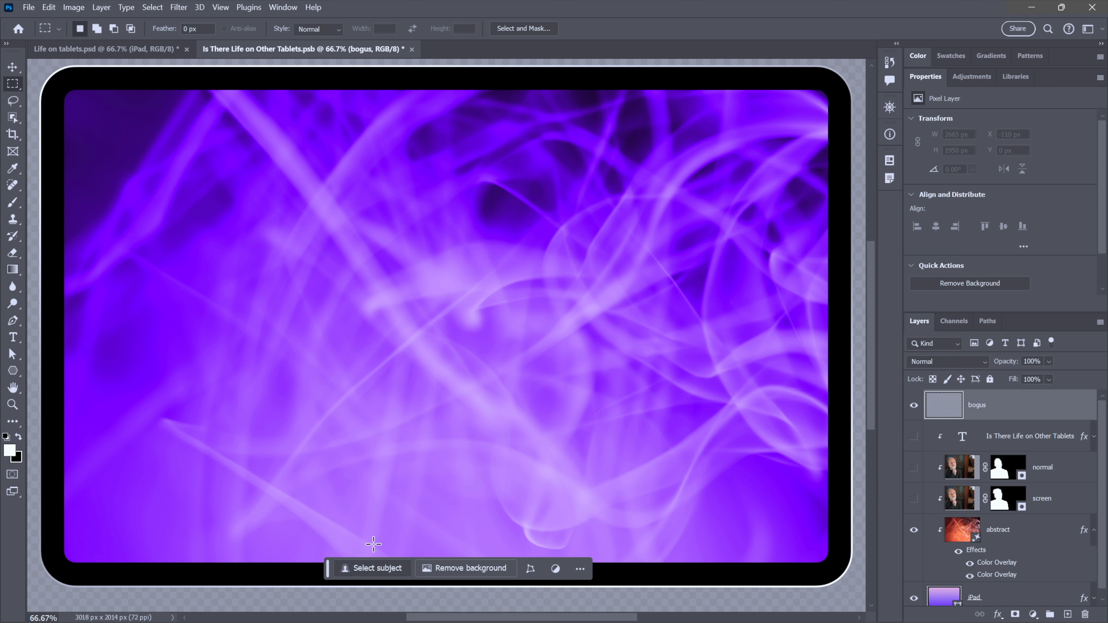
- Select the whole canvas and run Generative Fill with the prompt distant galaxies
{"action": "key", "text": "ctrl+a"}
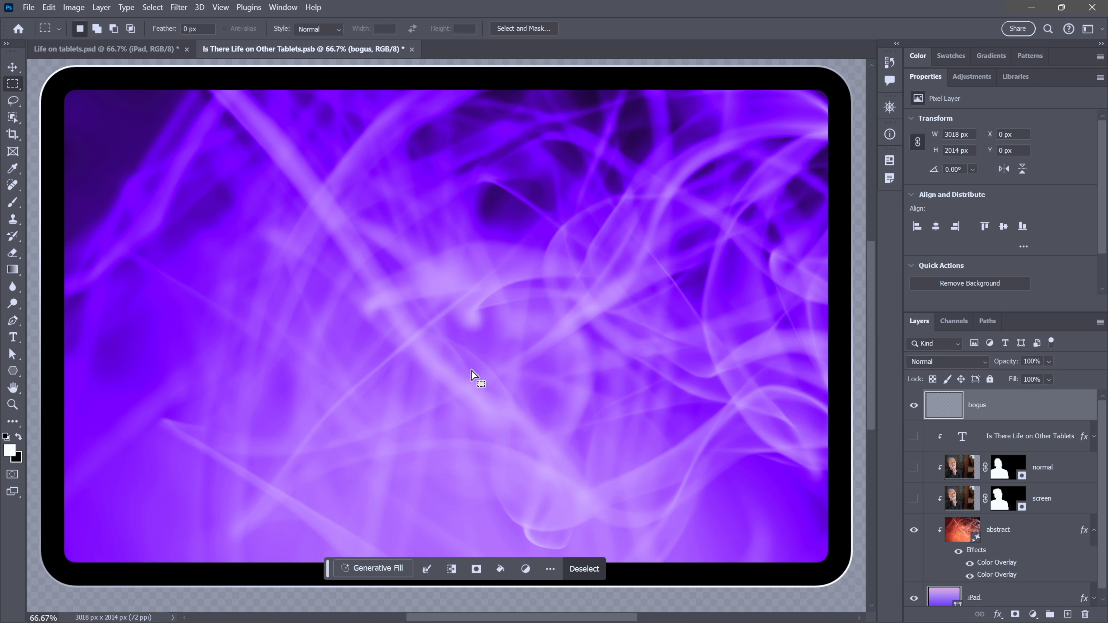
{"action": "left_click", "coordinate": [371, 568]}
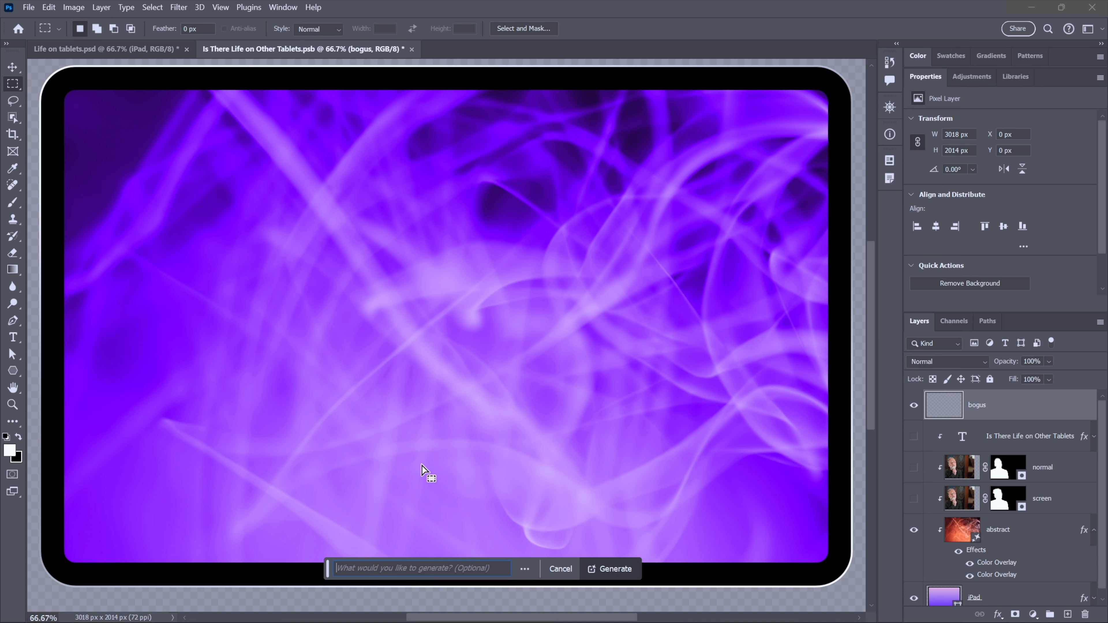
{"action": "type", "text": "distanm"}
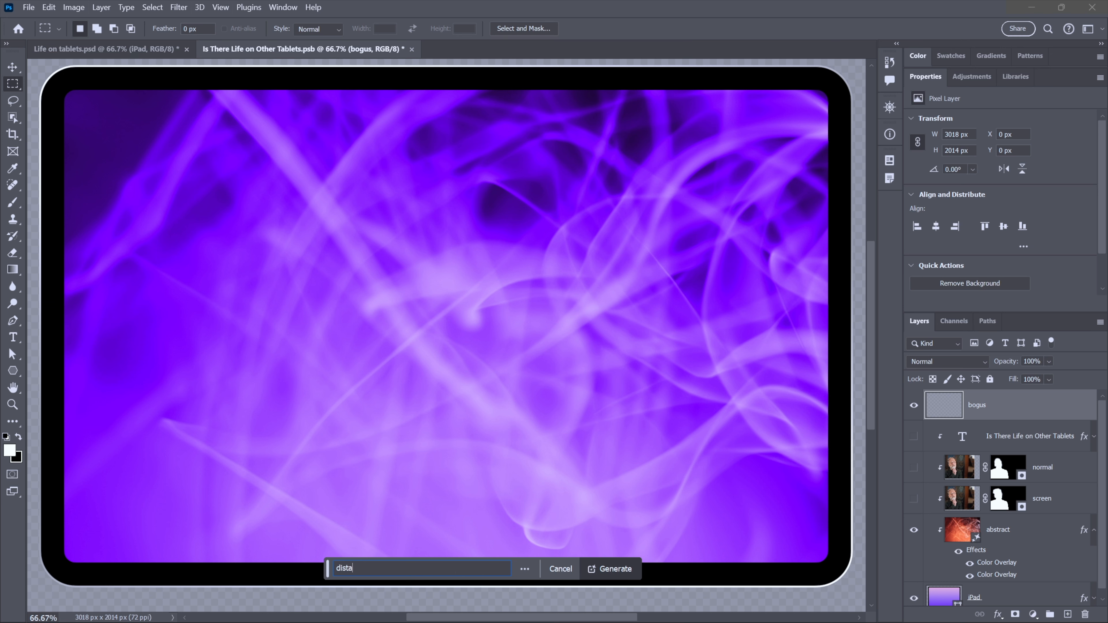
{"action": "key", "text": "BackSpace"}
{"action": "key", "text": "BackSpace"}
{"action": "type", "text": "nt galazxies"}
{"action": "key", "text": "Left"}
{"action": "key", "text": "Left"}
{"action": "key", "text": "Left"}
{"action": "key", "text": "Left"}
{"action": "key", "text": "BackSpace"}
{"action": "key", "text": "ctrl+a"}
{"action": "left_click", "coordinate": [612, 567]}
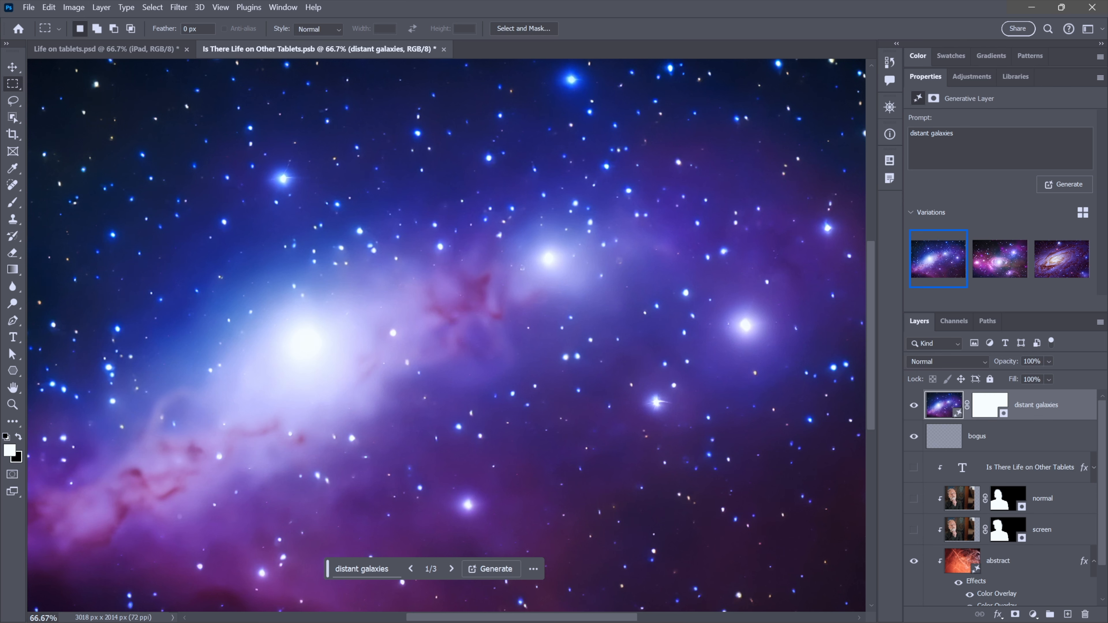
- Pick the third generated variation and move the distant galaxies layer down directly above the abstract layer
{"action": "left_click", "coordinate": [992, 264]}
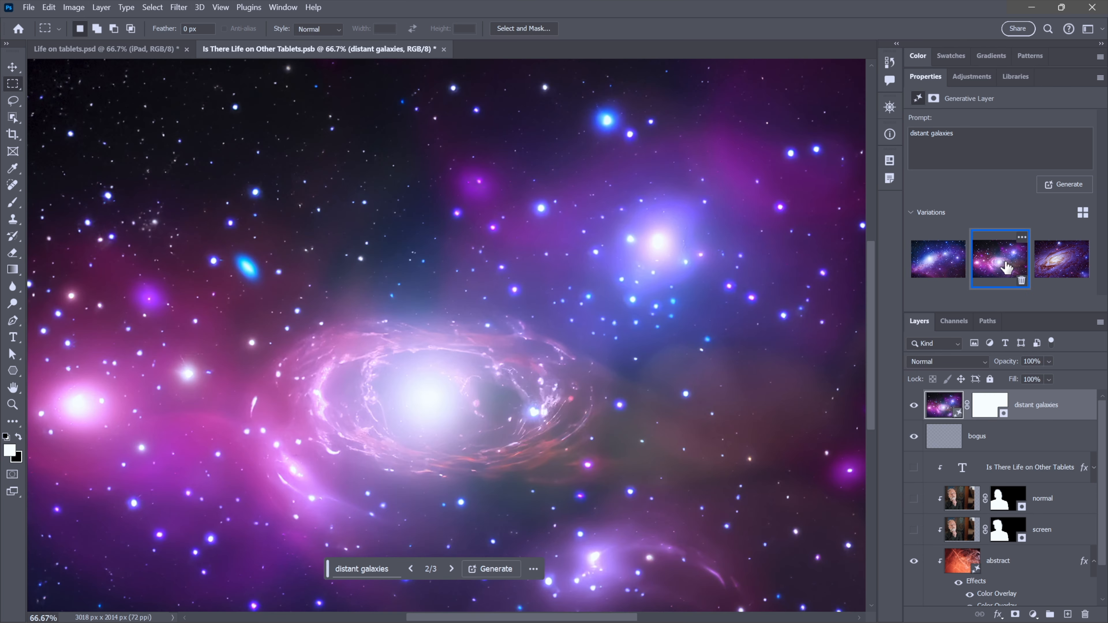
{"action": "left_click", "coordinate": [1050, 266]}
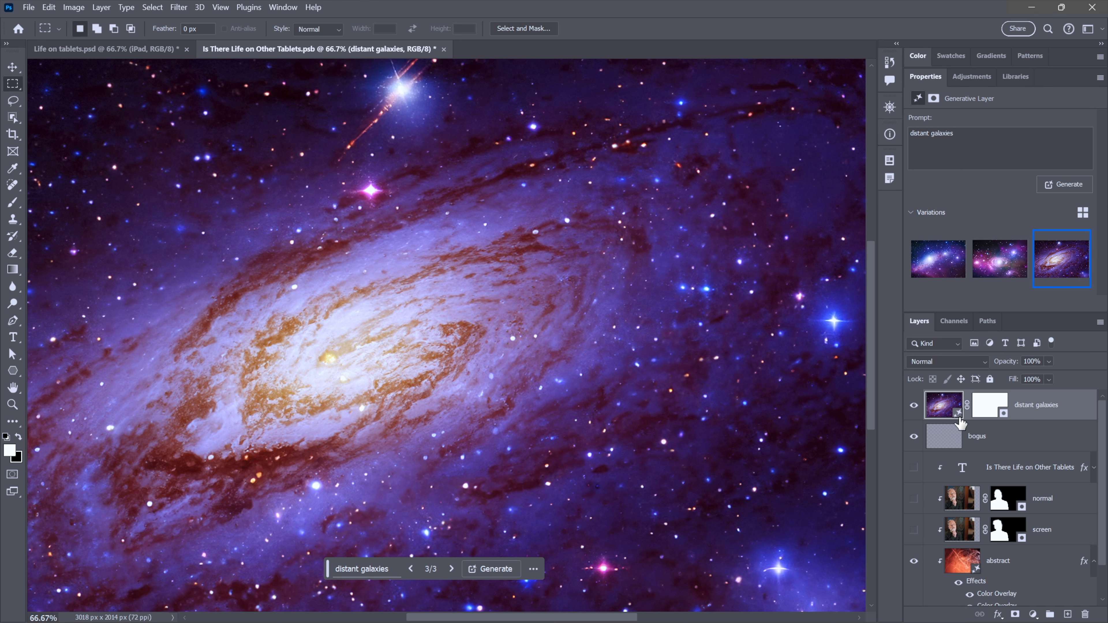
{"action": "left_click", "coordinate": [985, 408]}
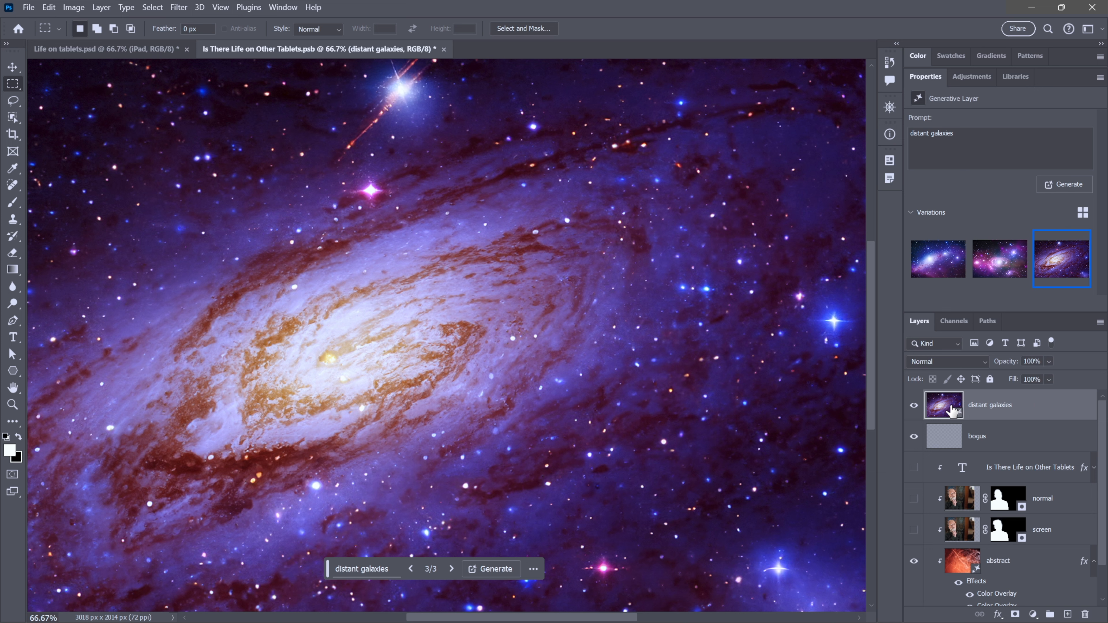
{"action": "left_click_drag", "start_coordinate": [953, 411], "coordinate": [962, 543]}
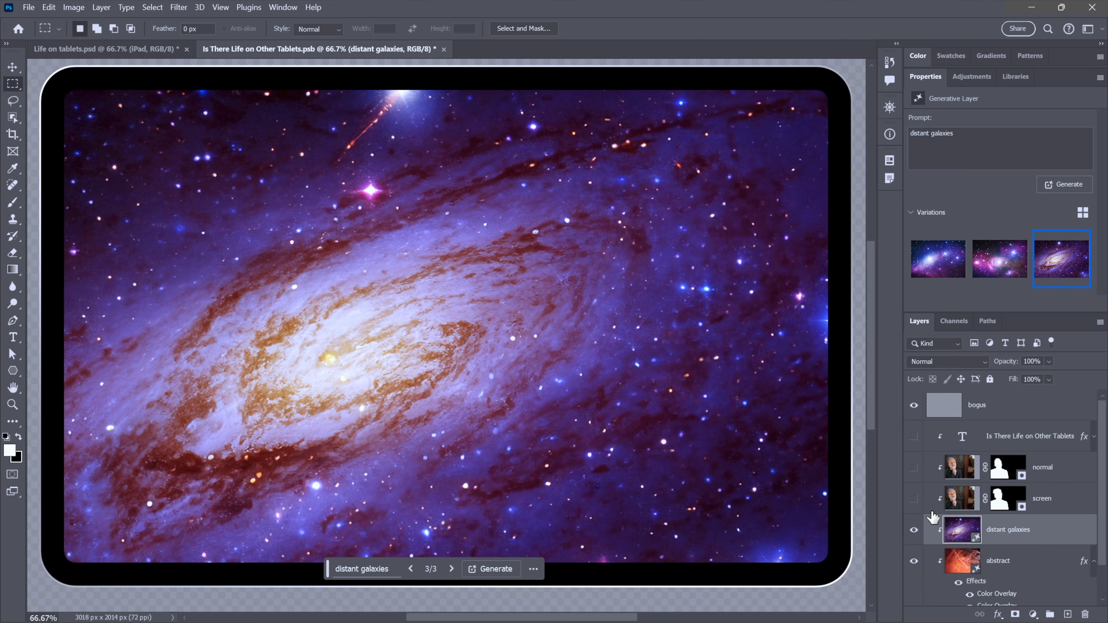
- Unhide the title and portrait layers and set the distant galaxies layer's blend mode to Overlay
{"action": "left_click_drag", "start_coordinate": [913, 504], "coordinate": [910, 438]}
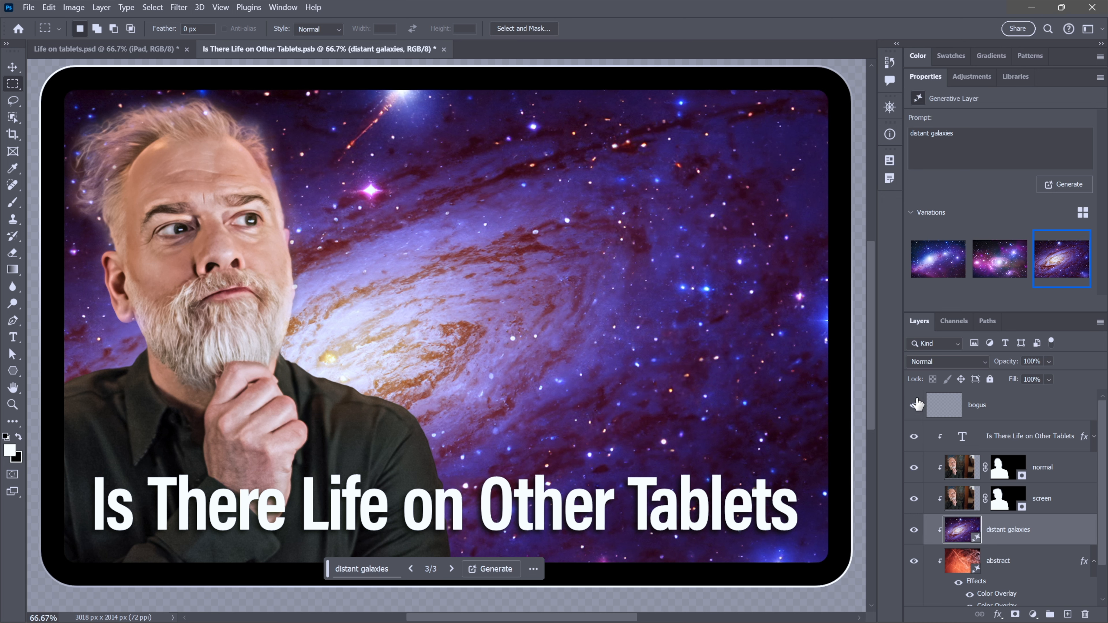
{"action": "left_click", "coordinate": [933, 362]}
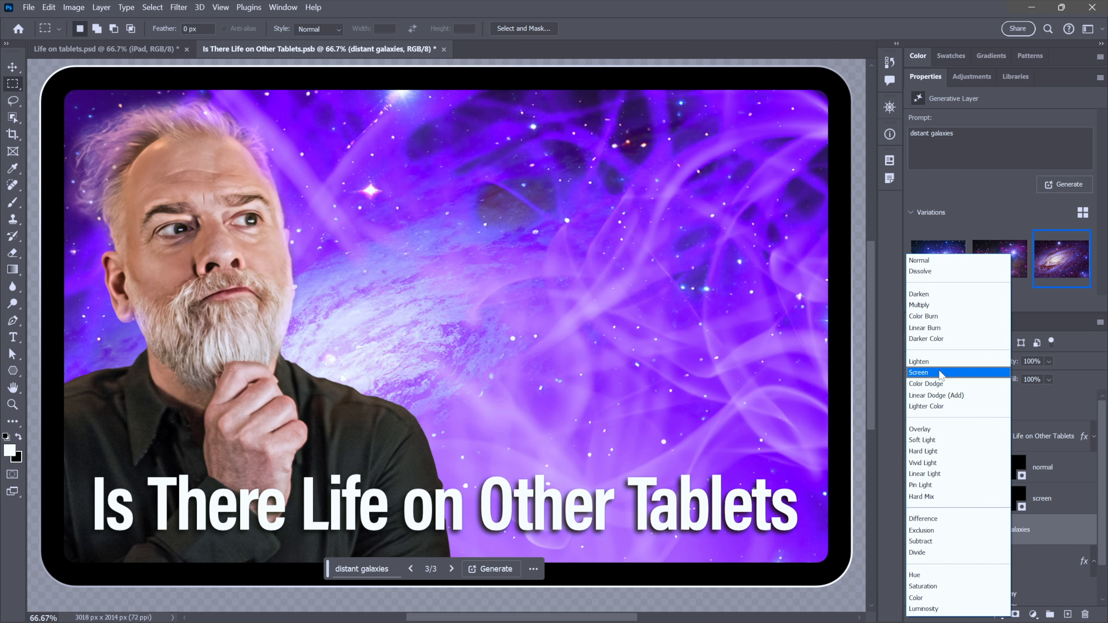
{"action": "left_click", "coordinate": [939, 371]}
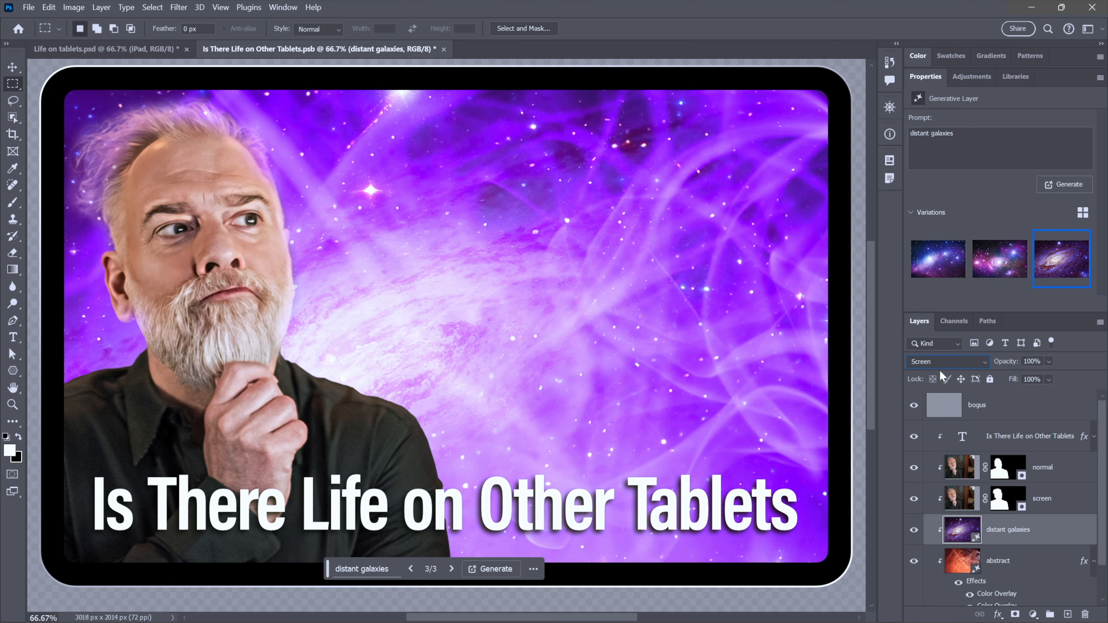
{"action": "left_click", "coordinate": [967, 365]}
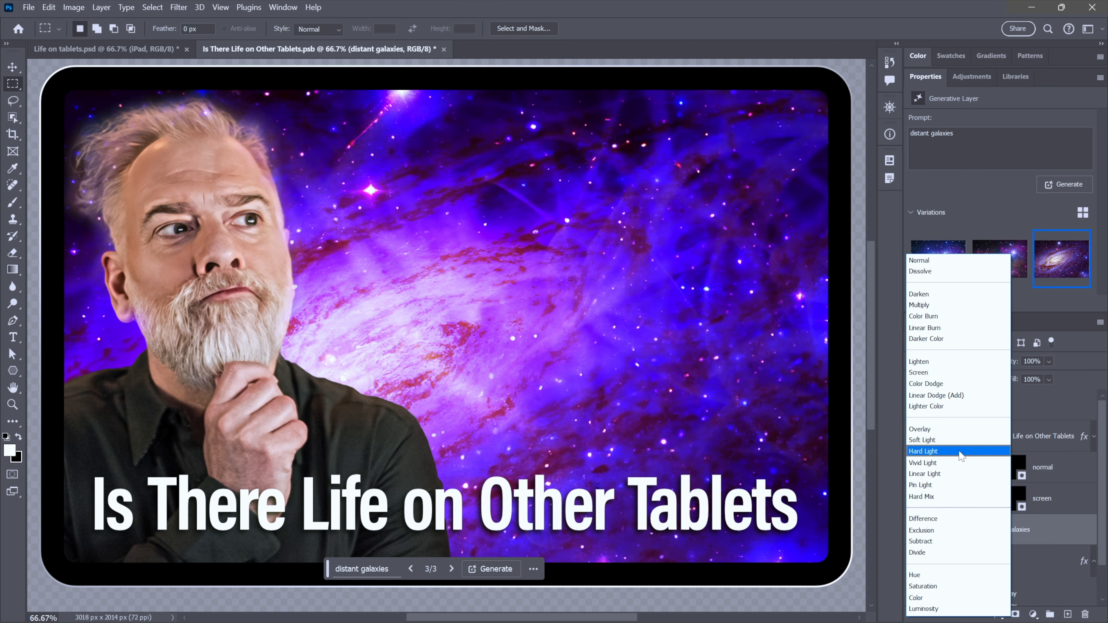
{"action": "left_click", "coordinate": [950, 430]}
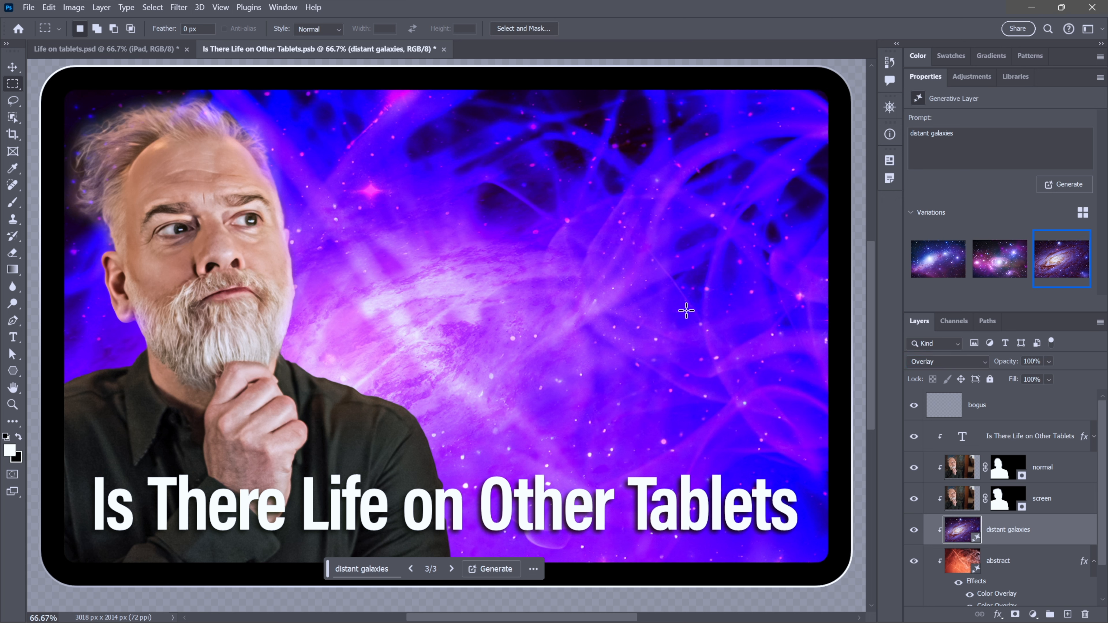
- Save the smart object and switch to the main tablet document, toggling undo and redo to compare the update
{"action": "key", "text": "ctrl+s"}
{"action": "left_click", "coordinate": [118, 48]}
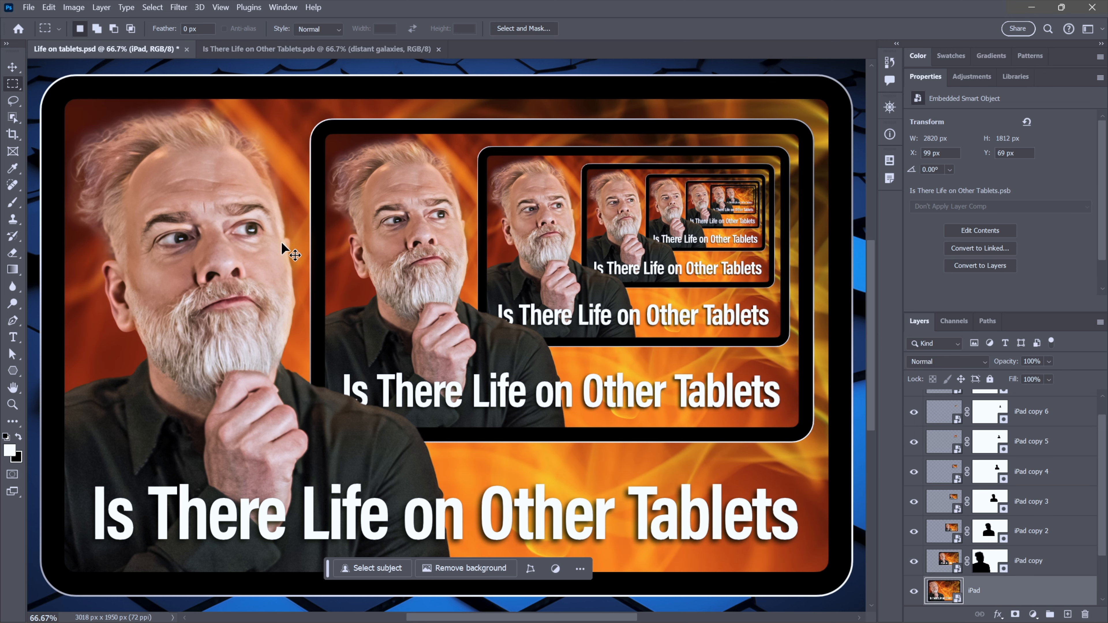
{"action": "key", "text": "ctrl+shift+z"}
{"action": "key", "text": "ctrl+z"}
{"action": "key", "text": "ctrl+shift+z"}
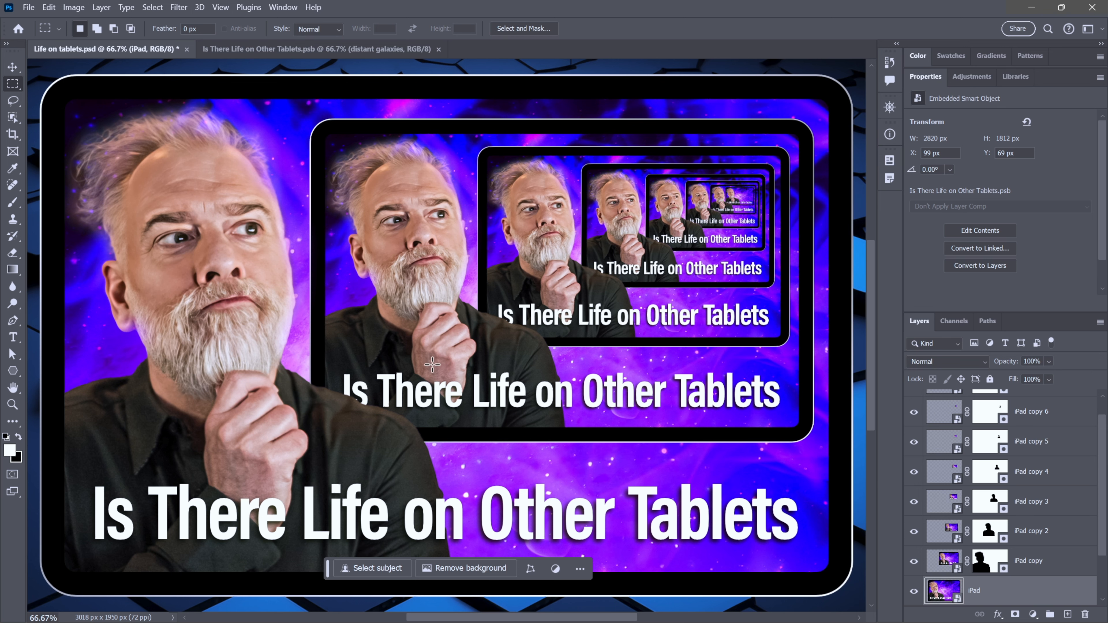
- Return to the smart object document and delete the bogus layer
{"action": "left_click", "coordinate": [336, 46]}
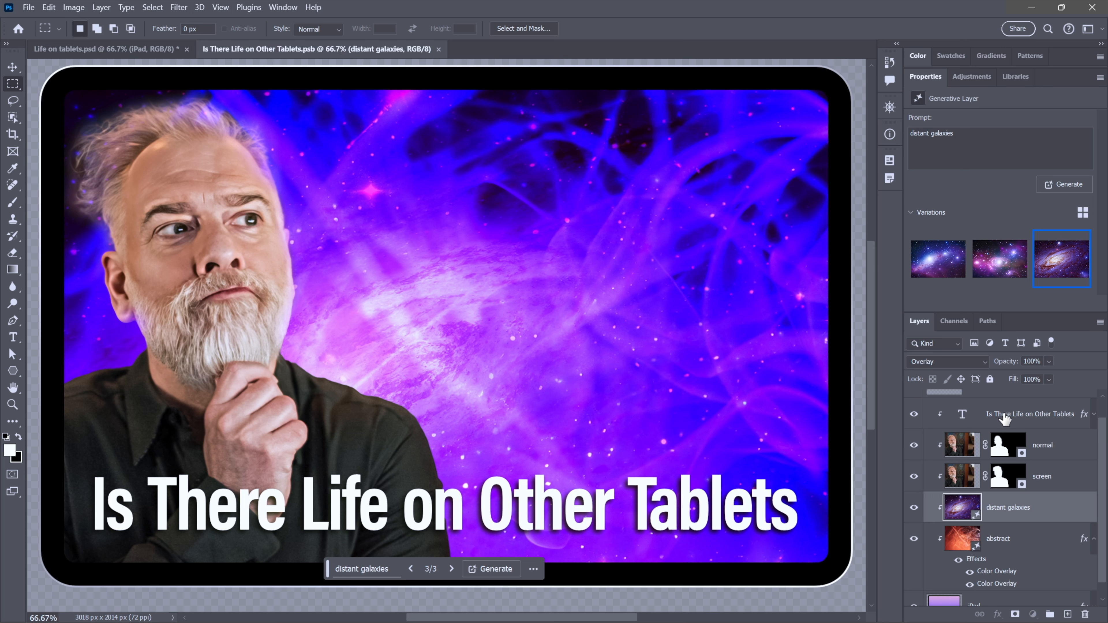
{"action": "left_click", "coordinate": [1011, 421]}
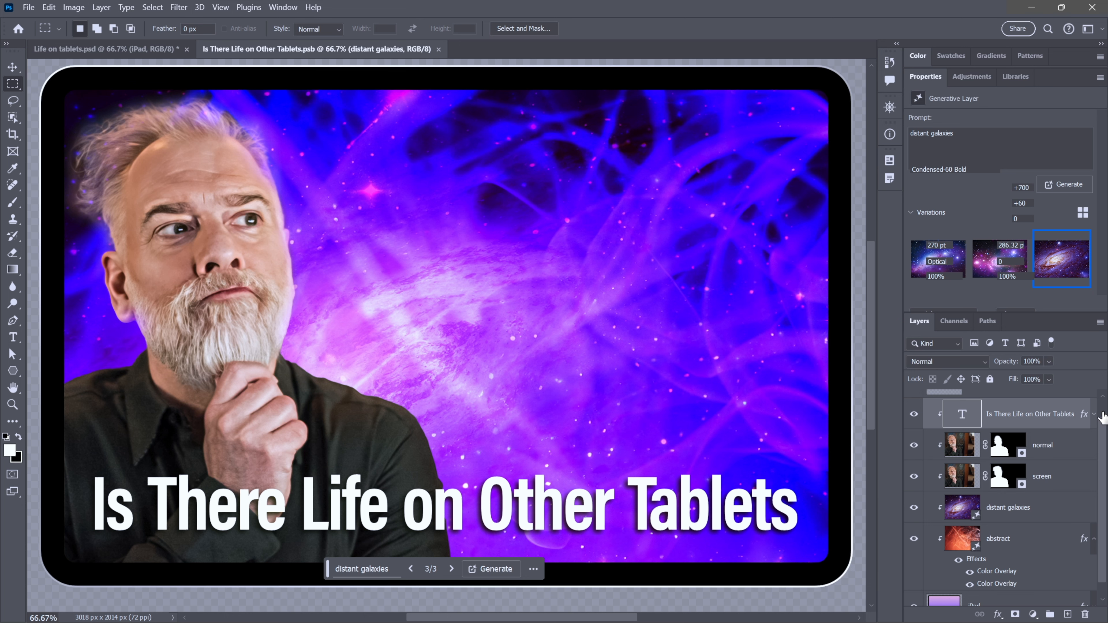
{"action": "scroll", "coordinate": [1103, 416], "scroll_direction": "up", "scroll_amount": 3}
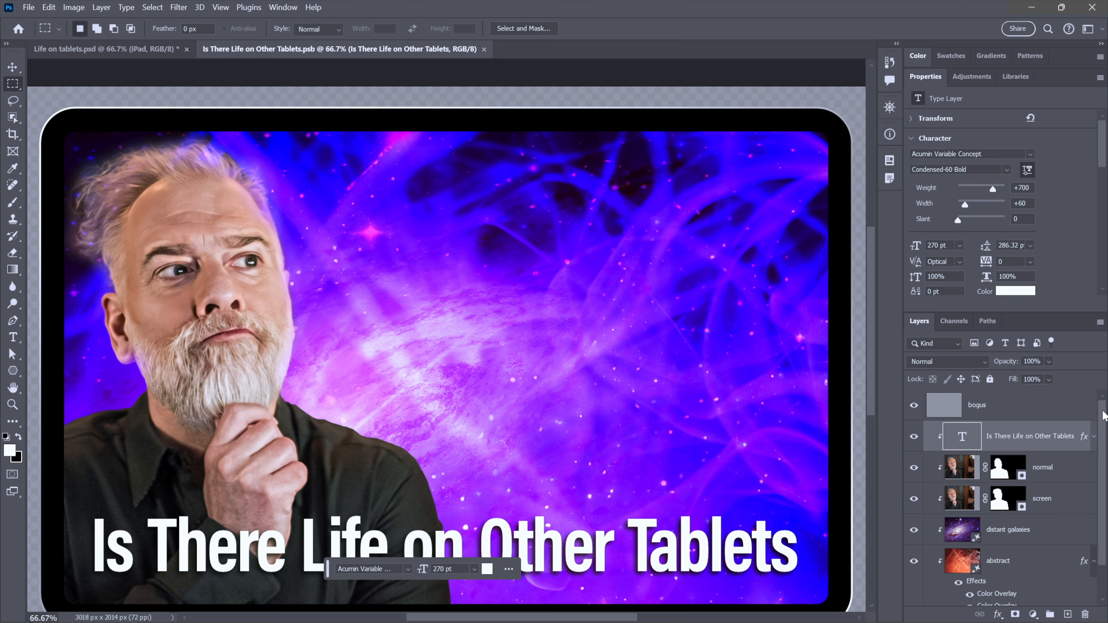
{"action": "left_click", "coordinate": [946, 410]}
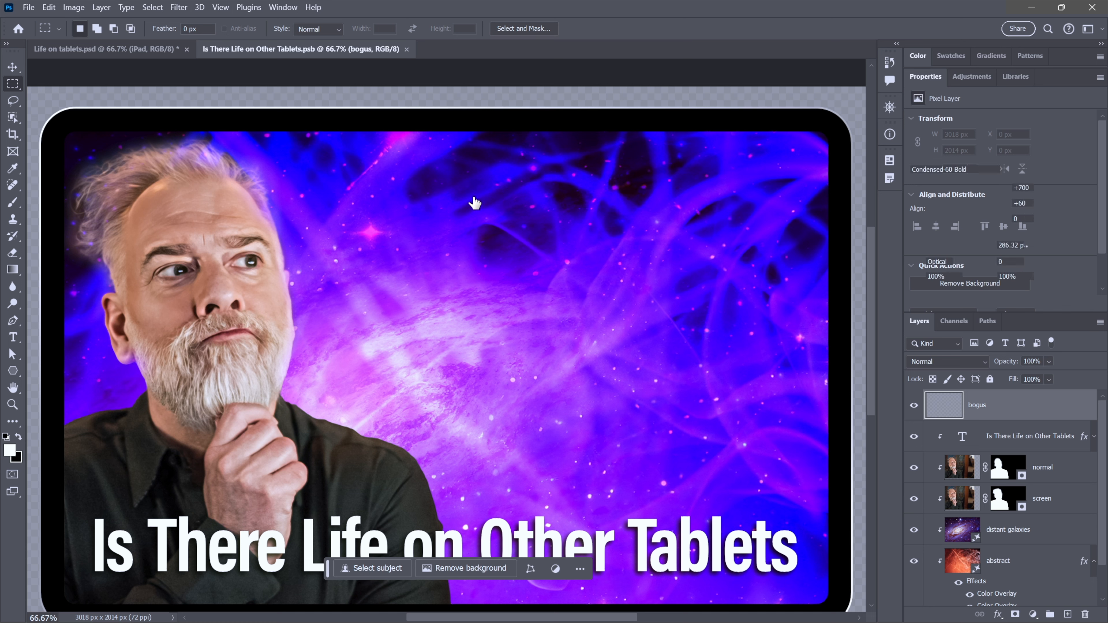
{"action": "key", "text": "Delete"}
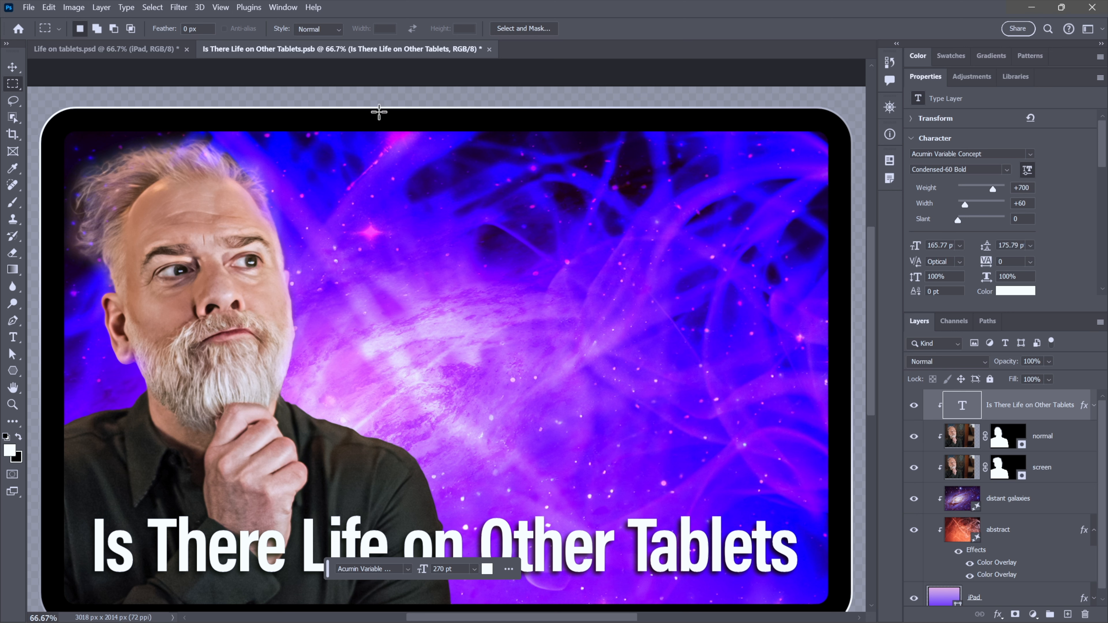
{"action": "key", "text": "Delete"}
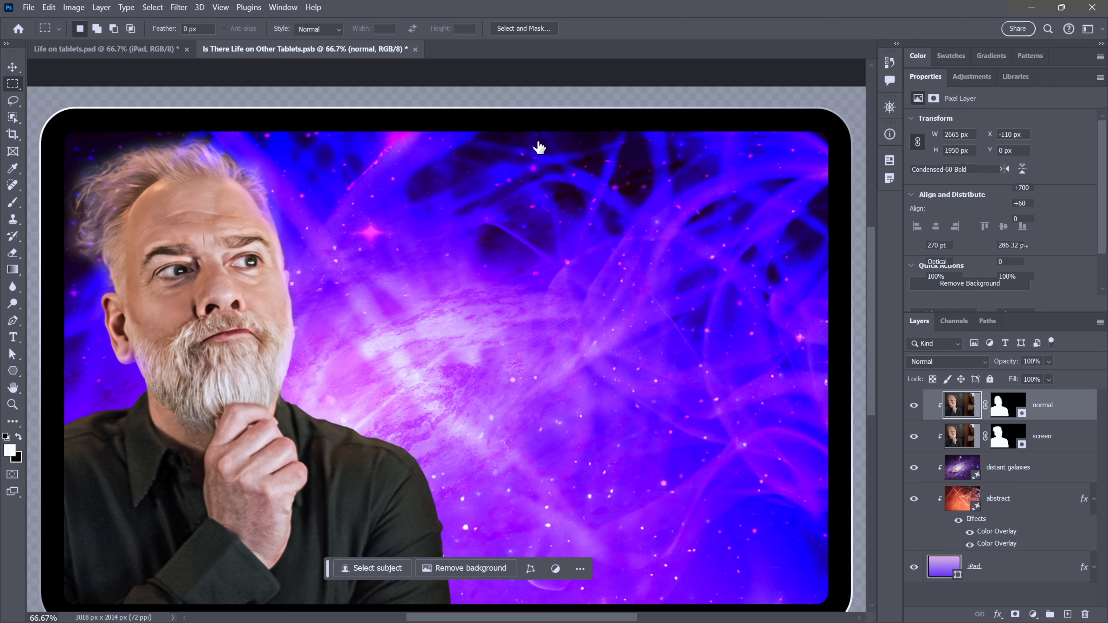
{"action": "key", "text": "ctrl+z"}
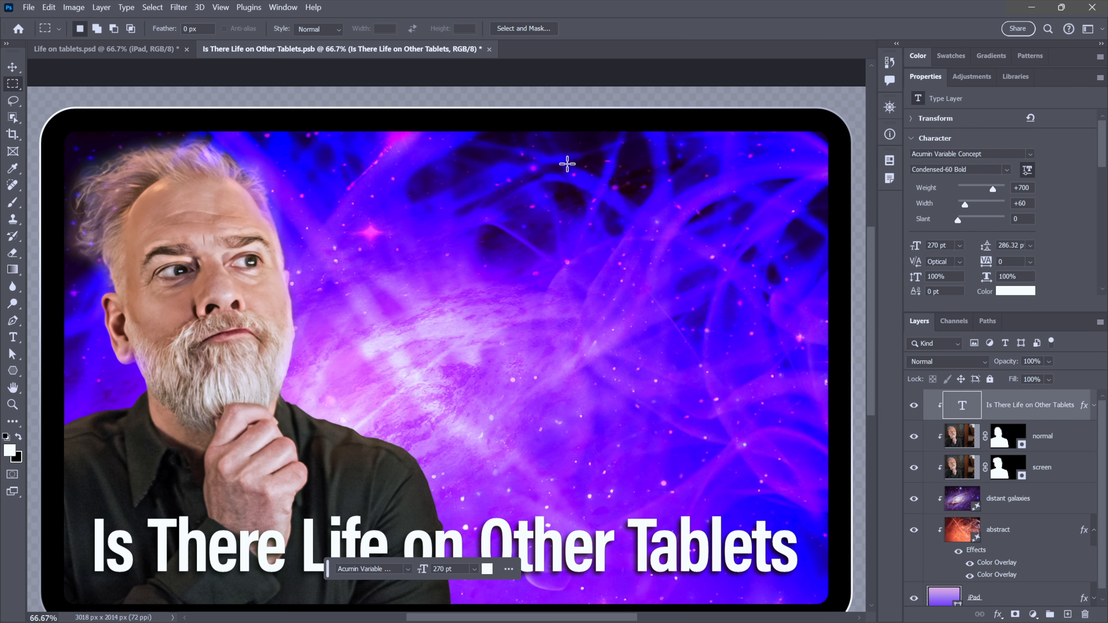
- Duplicate the title text layer
{"action": "scroll", "coordinate": [567, 164], "scroll_direction": "down", "scroll_amount": 2}
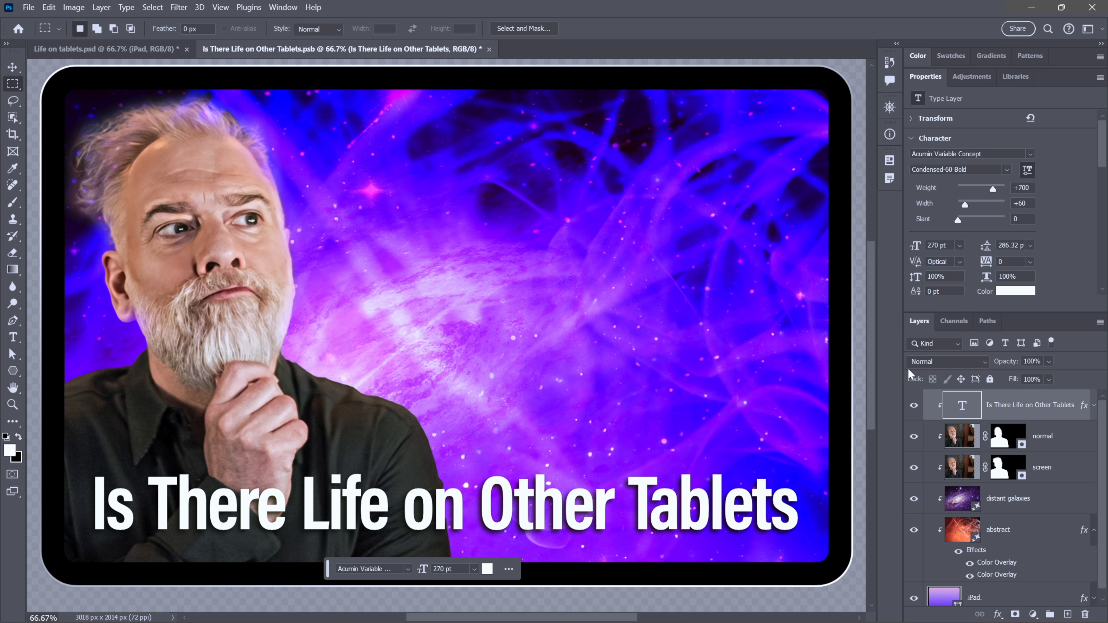
{"action": "key", "text": "ctrl+j"}
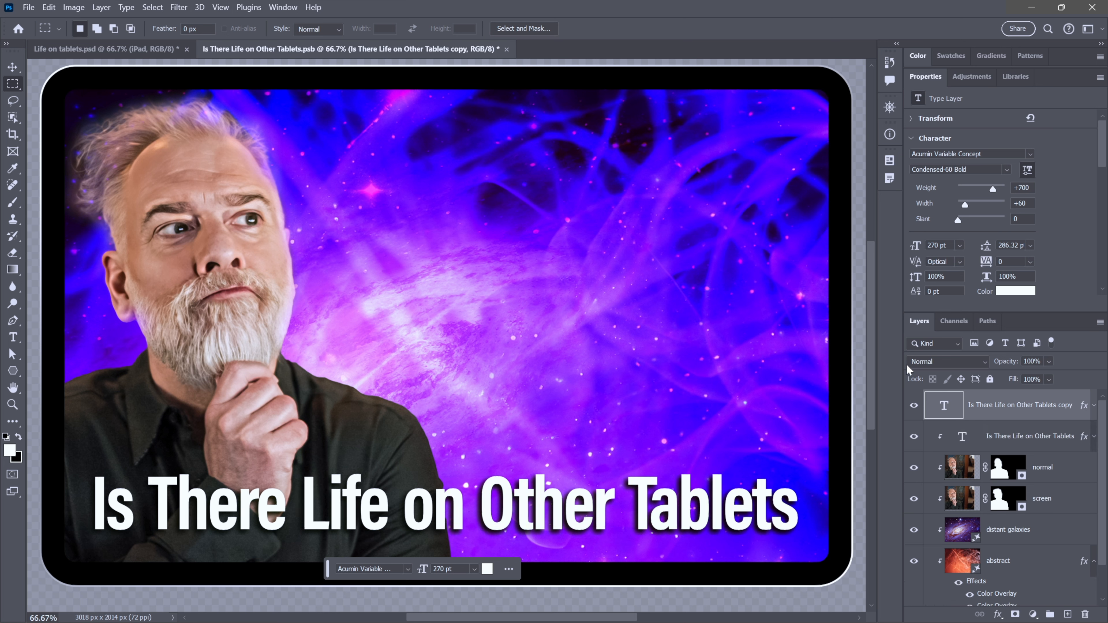
- Hide the original title layer and add a question mark to the end of the duplicated title text
{"action": "left_click", "coordinate": [914, 436]}
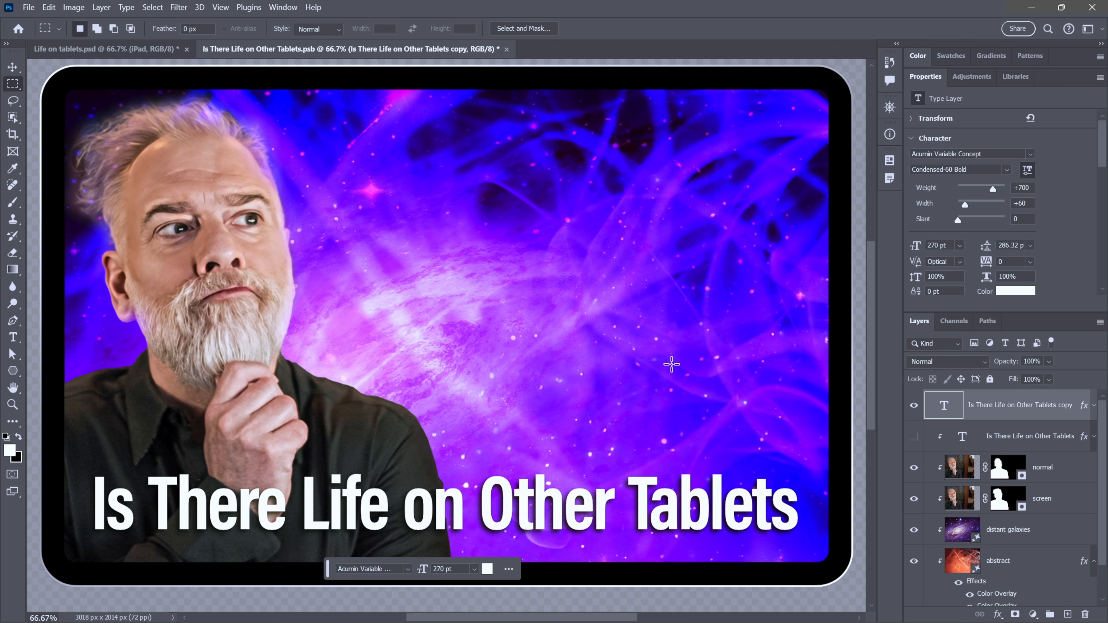
{"action": "left_click", "coordinate": [16, 340]}
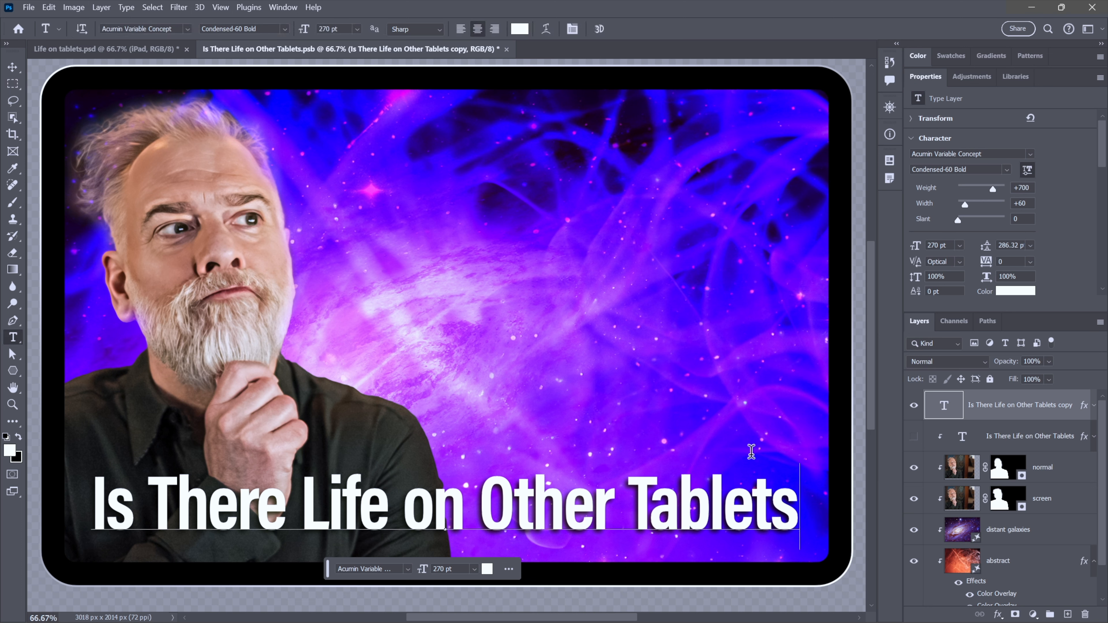
{"action": "type", "text": "?"}
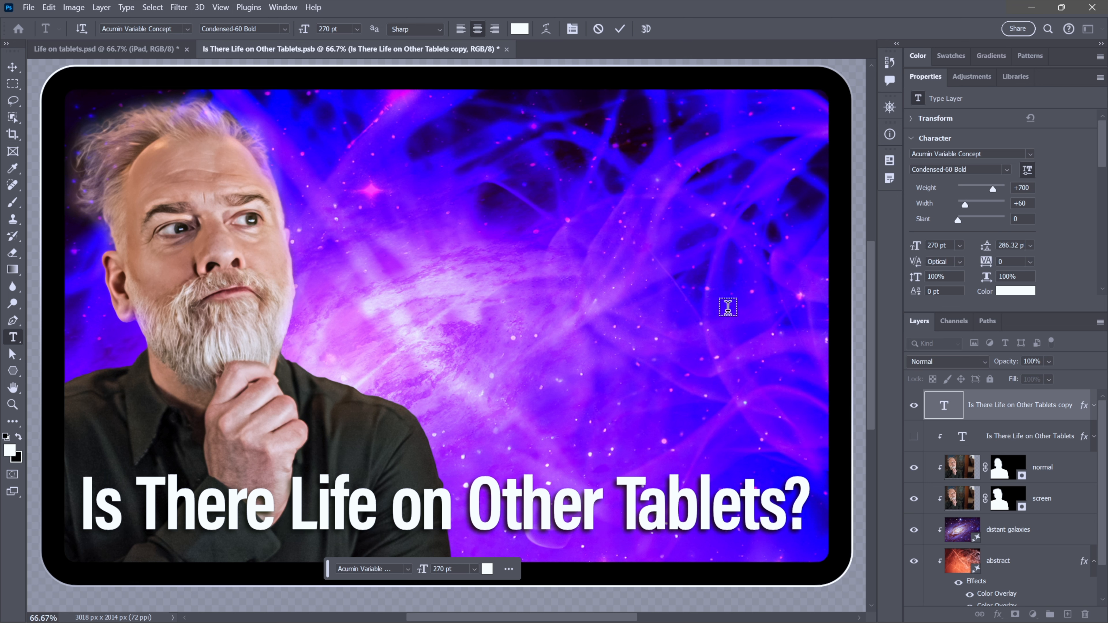
{"action": "key", "text": "ctrl+Return"}
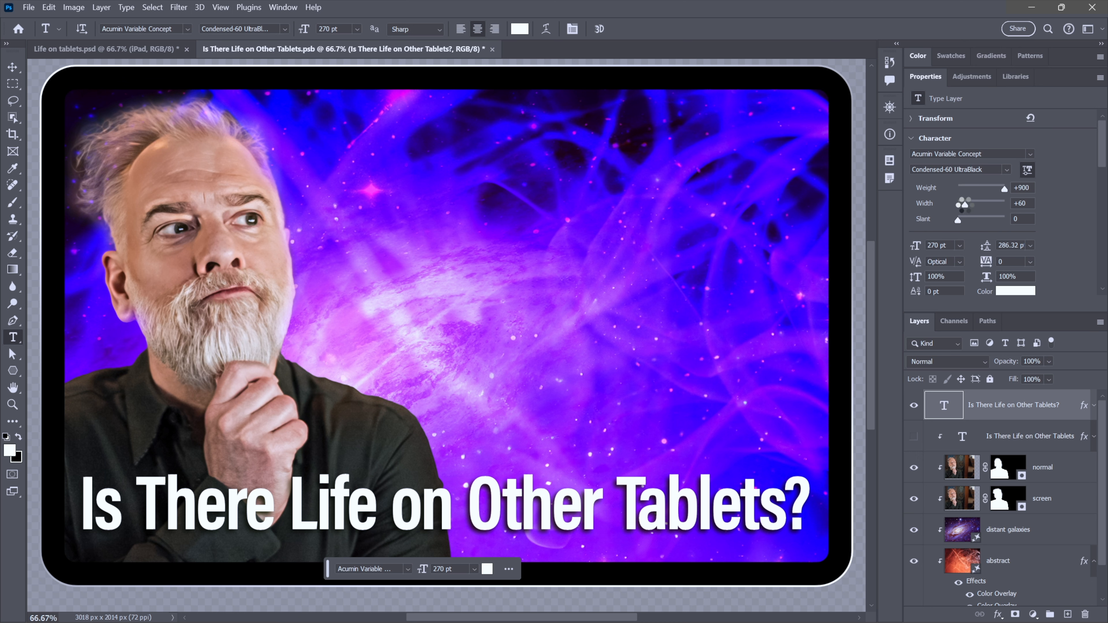
- Set the new title's character width to +50 and its kerning to Metrics
{"action": "left_click_drag", "start_coordinate": [962, 204], "coordinate": [957, 205]}
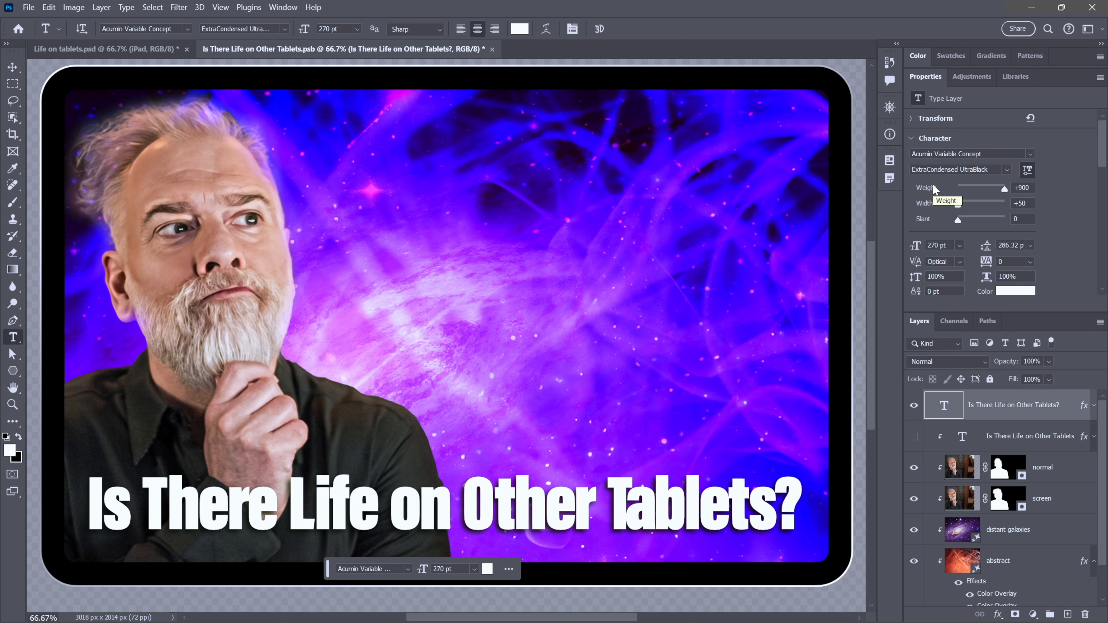
{"action": "left_click", "coordinate": [959, 262]}
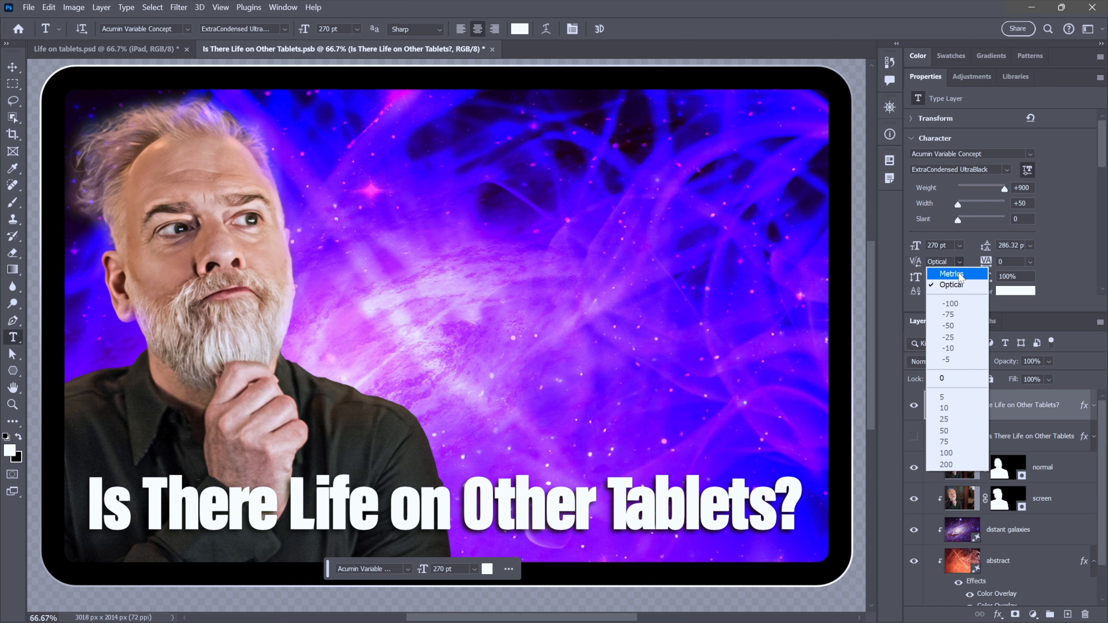
{"action": "left_click", "coordinate": [961, 274]}
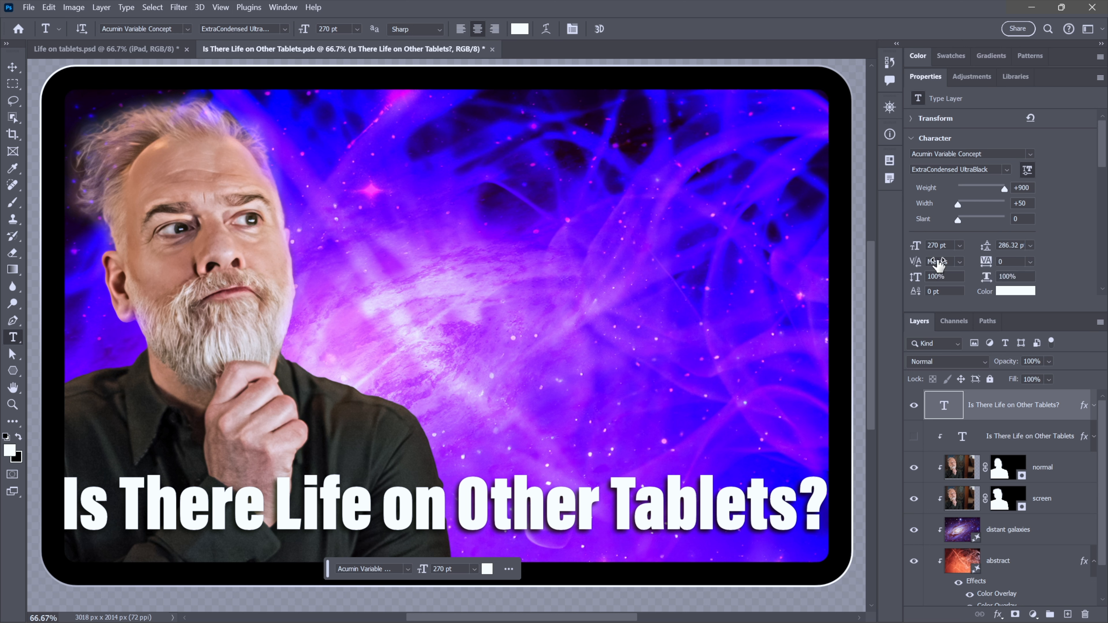
- Free-transform the question title and rotate it to a 3° angle
{"action": "key", "text": "ctrl+t"}
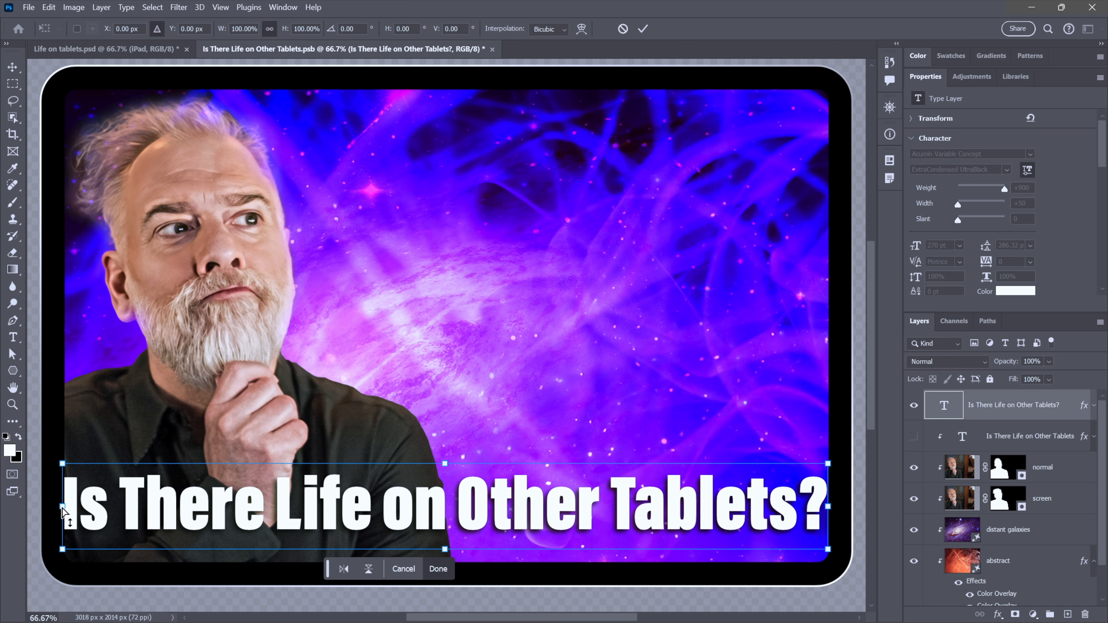
{"action": "left_click_drag", "start_coordinate": [62, 511], "coordinate": [91, 477]}
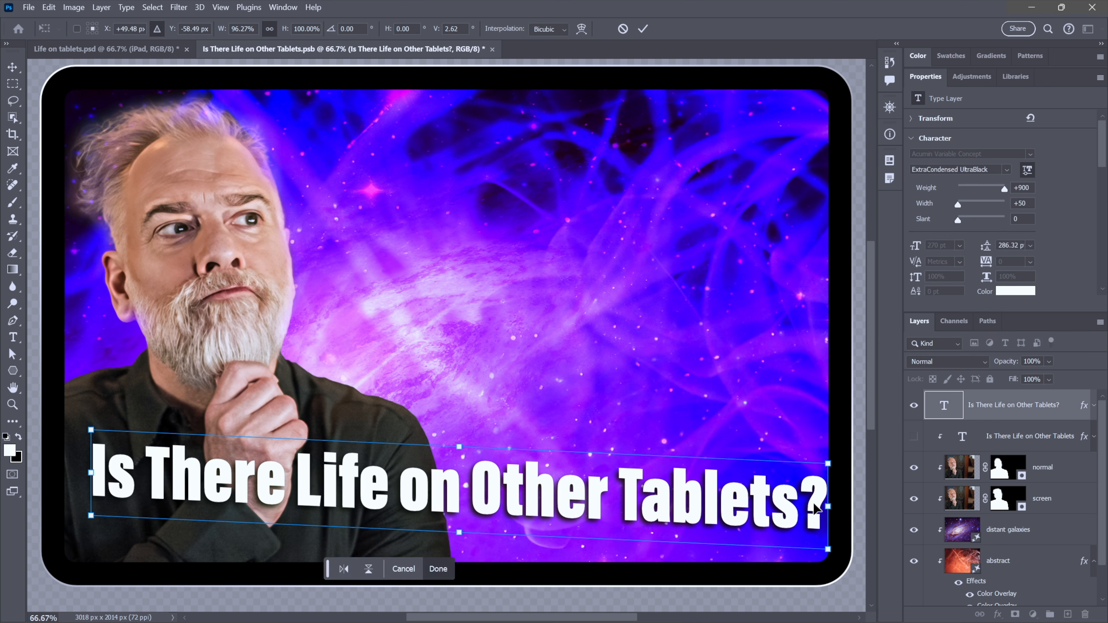
{"action": "left_click_drag", "start_coordinate": [816, 520], "coordinate": [819, 525]}
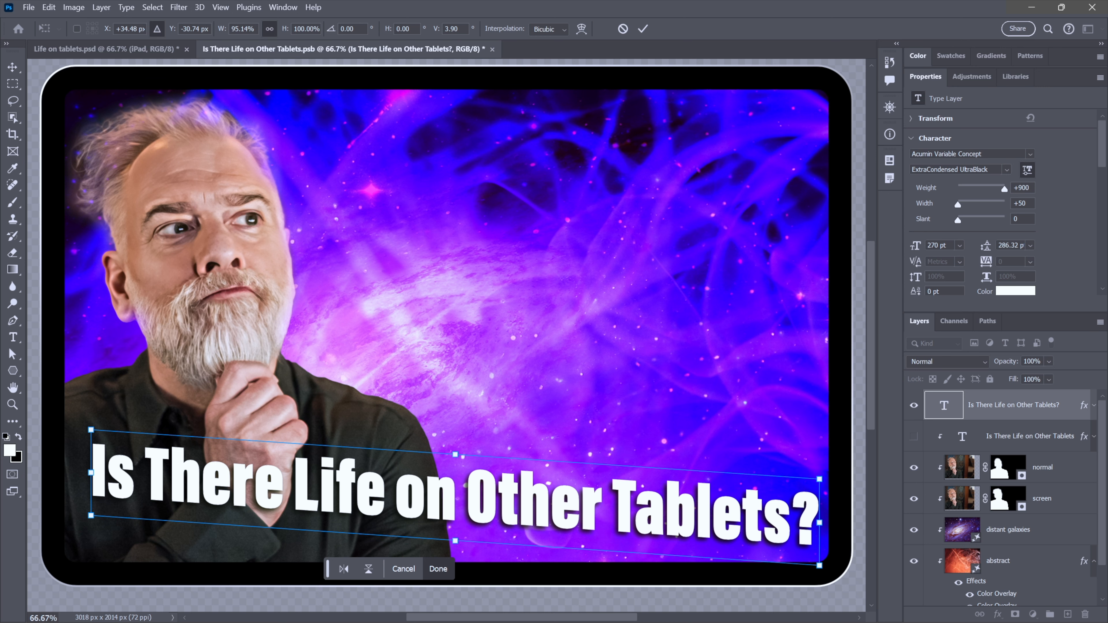
{"action": "left_click_drag", "start_coordinate": [448, 28], "coordinate": [471, 34]}
{"action": "key", "text": "BackSpace"}
{"action": "key", "text": "Return"}
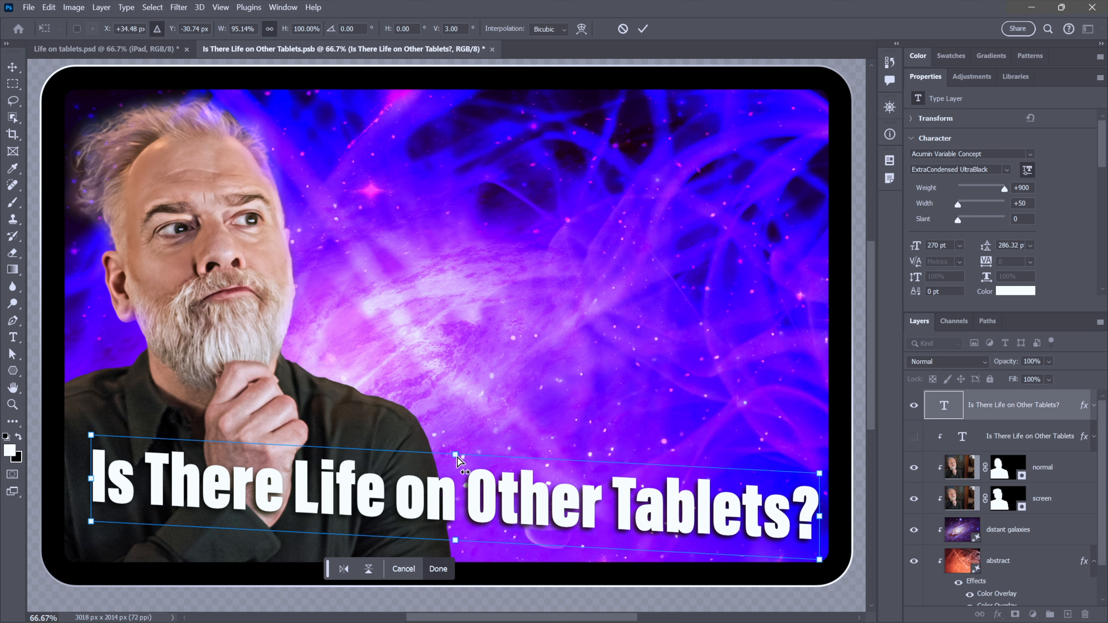
- Set the title's horizontal skew to 8° and commit the transformation
{"action": "left_click_drag", "start_coordinate": [455, 454], "coordinate": [440, 461]}
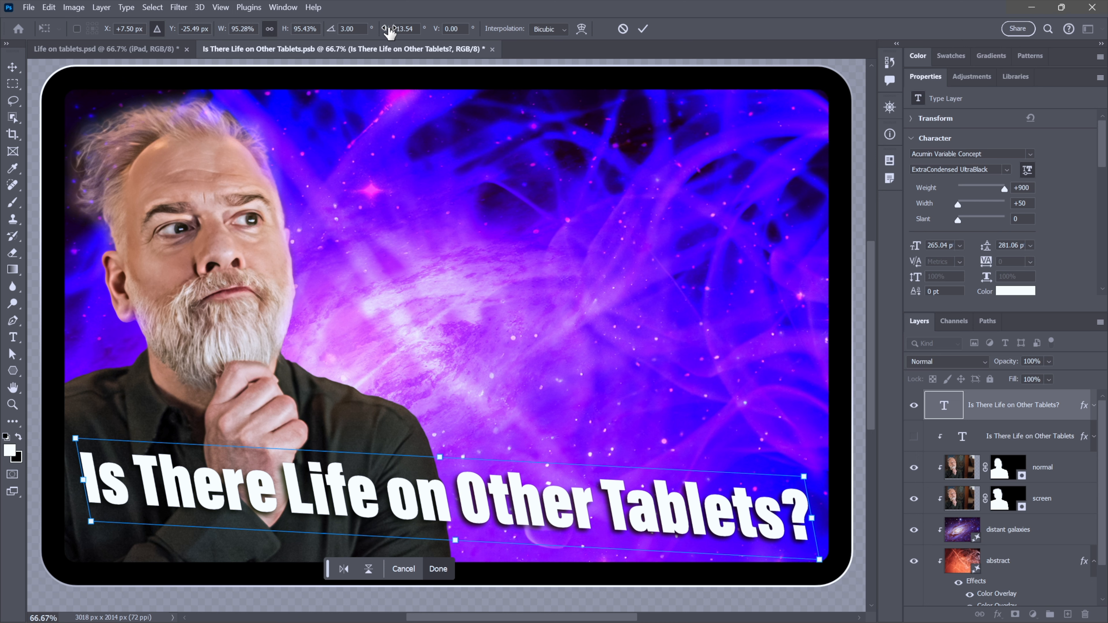
{"action": "left_click", "coordinate": [394, 33]}
{"action": "type", "text": "8"}
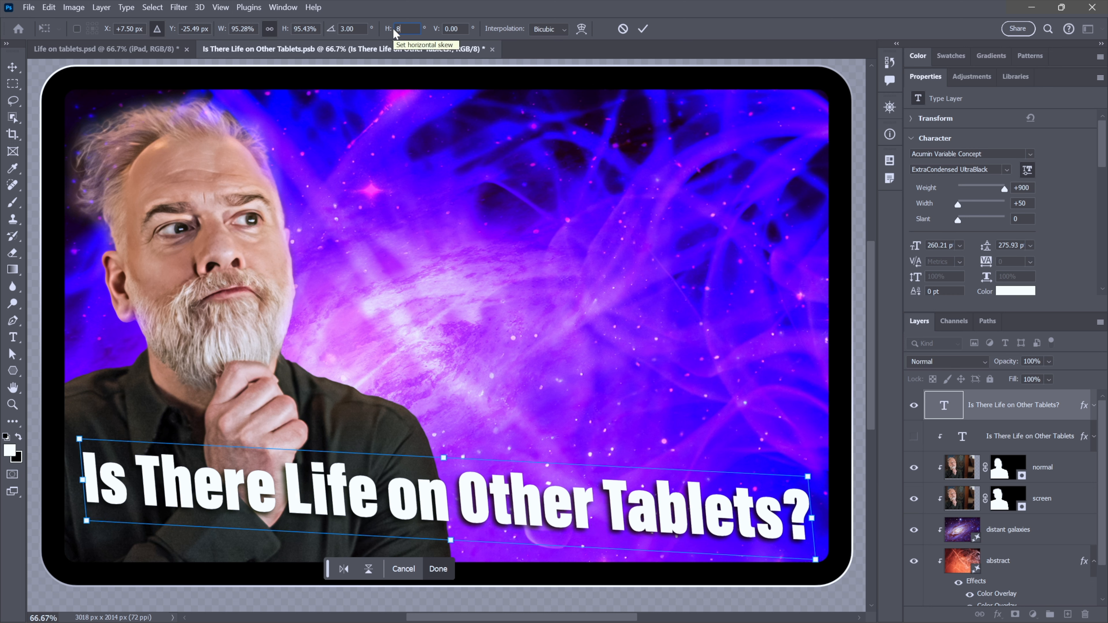
{"action": "key", "text": "Tab"}
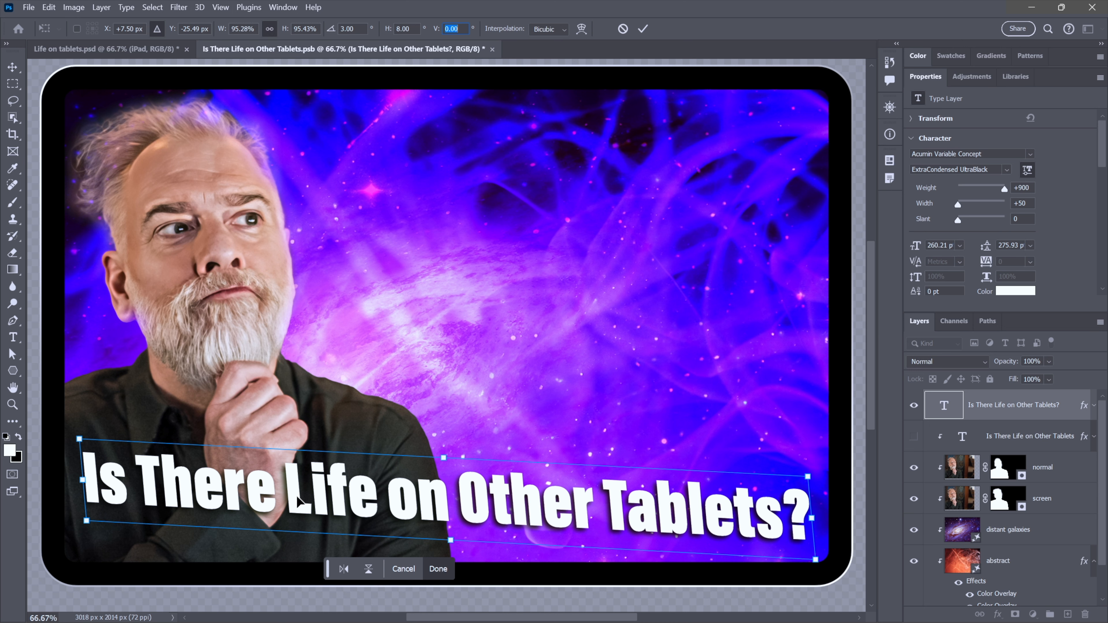
{"action": "key", "text": "Return"}
{"action": "key", "text": "Return"}
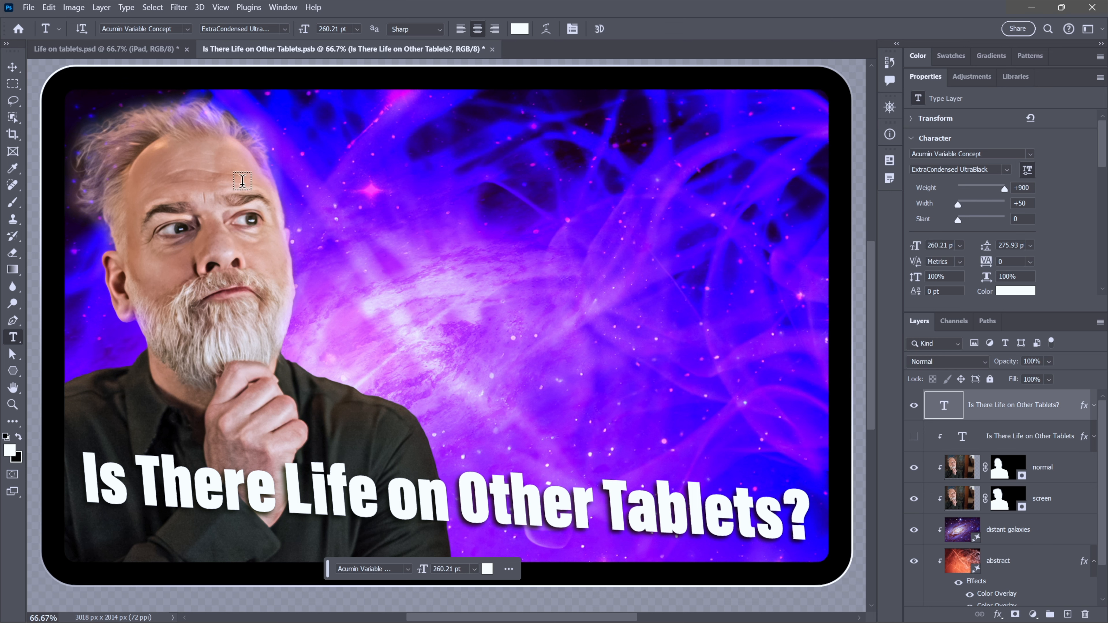
- Save the smart object, check the updated titles in the main tablet document, and close the smart object tab
{"action": "left_click", "coordinate": [144, 49]}
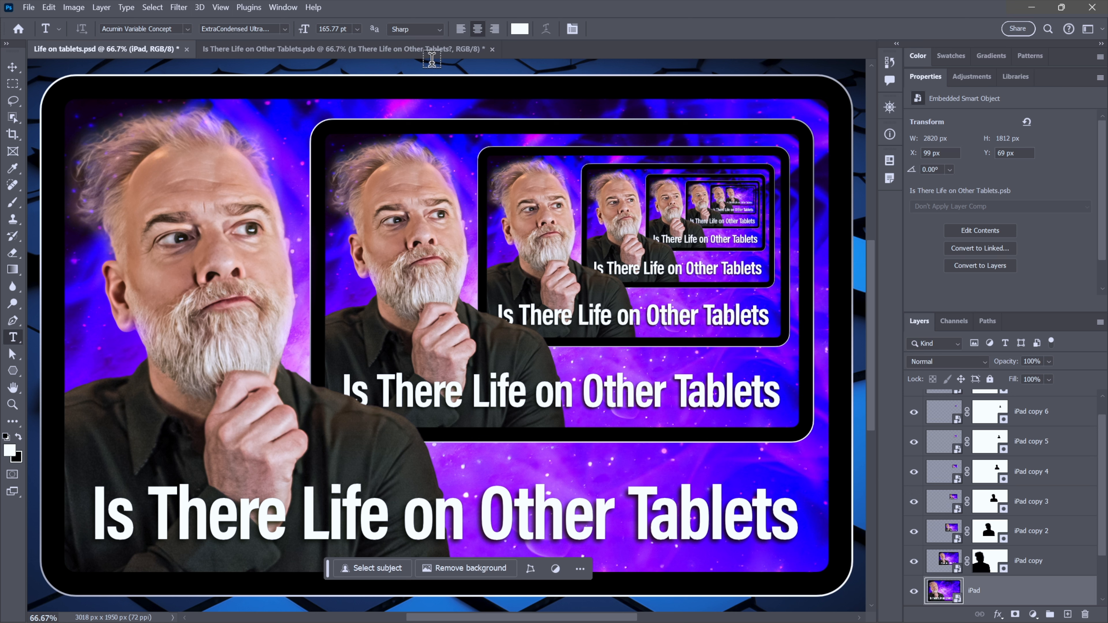
{"action": "left_click", "coordinate": [417, 50]}
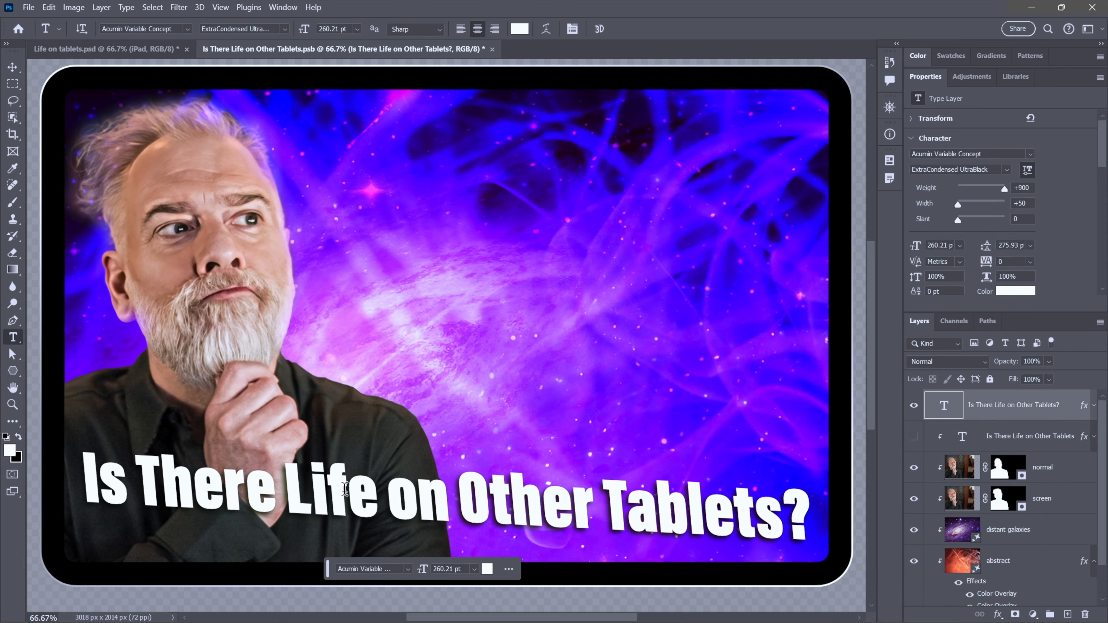
{"action": "key", "text": "ctrl+s"}
{"action": "left_click", "coordinate": [136, 51]}
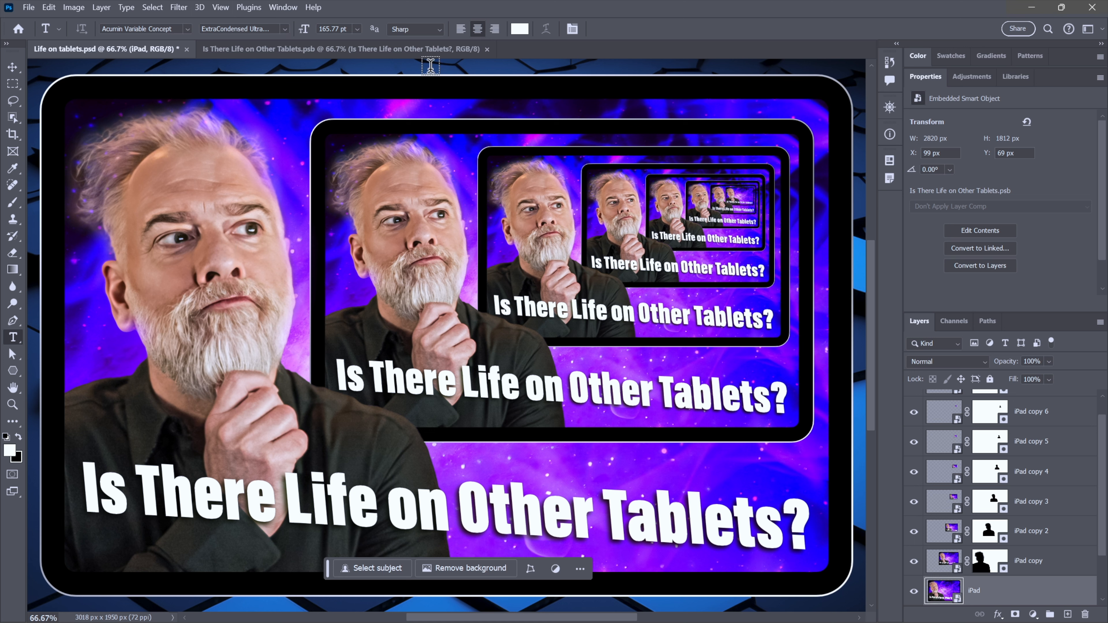
{"action": "left_click", "coordinate": [419, 48]}
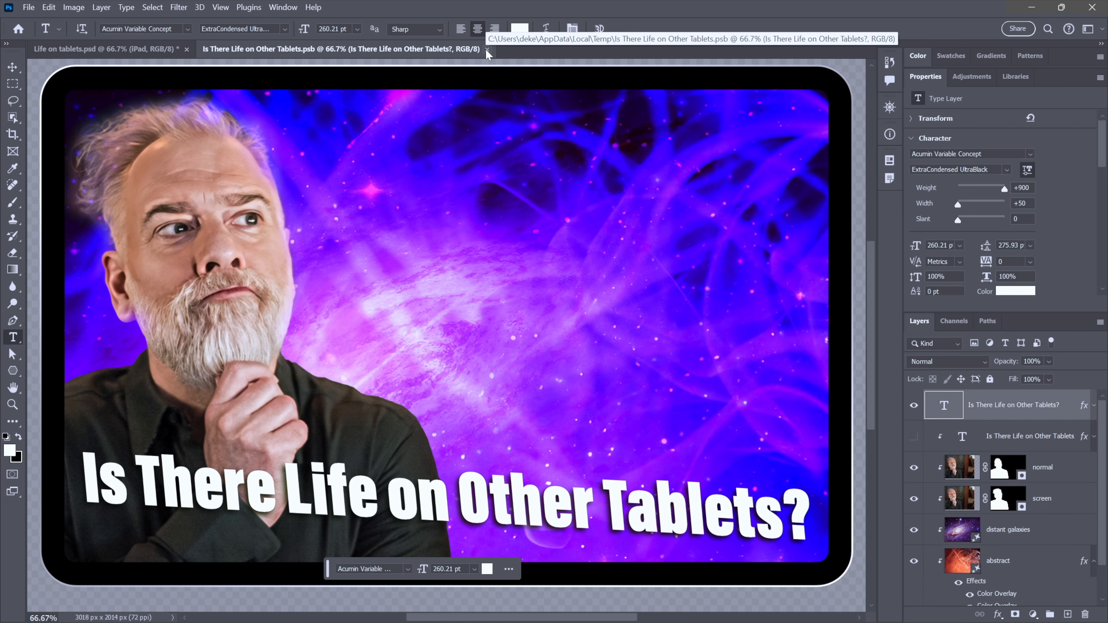
{"action": "left_click", "coordinate": [487, 48]}
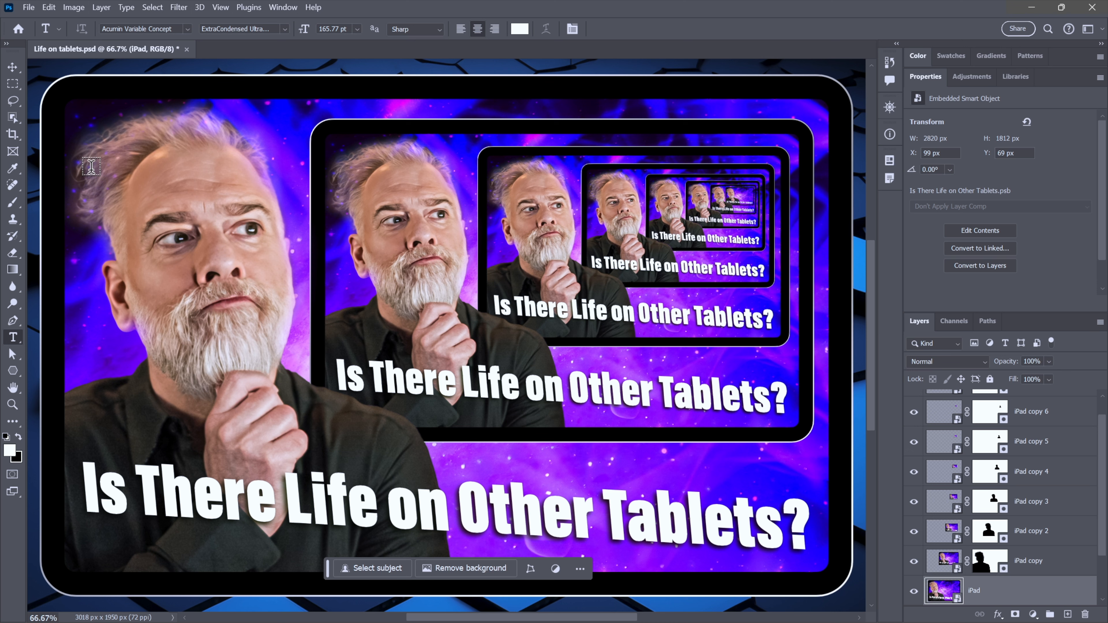
- Open the iPad copy 3 layer's smart object contents and hide its distant galaxies layer
{"action": "key", "text": "m"}
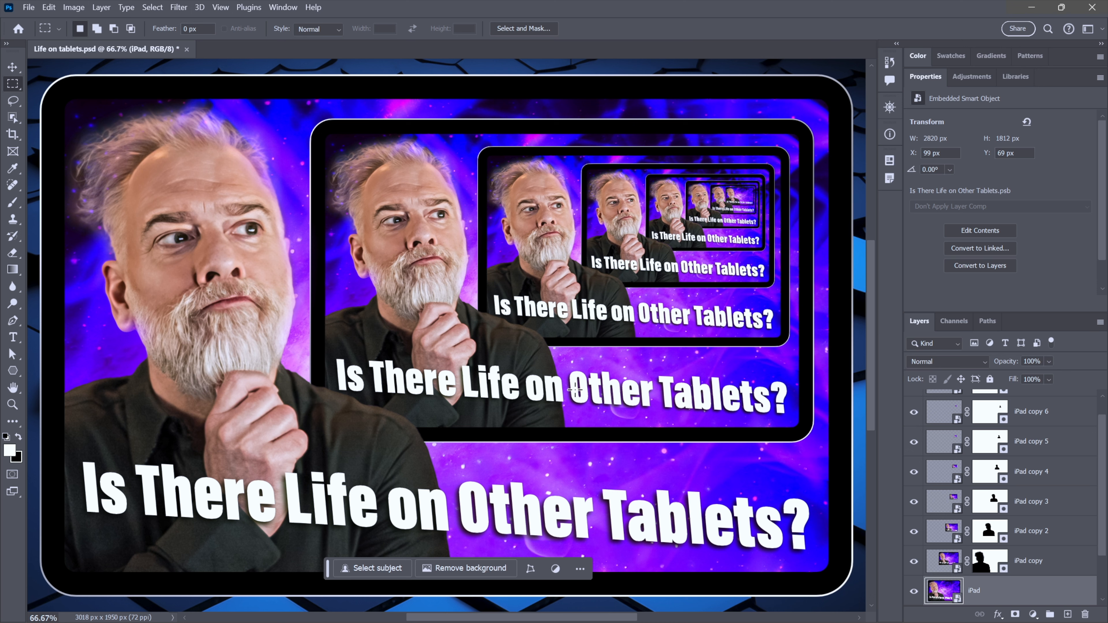
{"action": "left_click", "coordinate": [952, 503]}
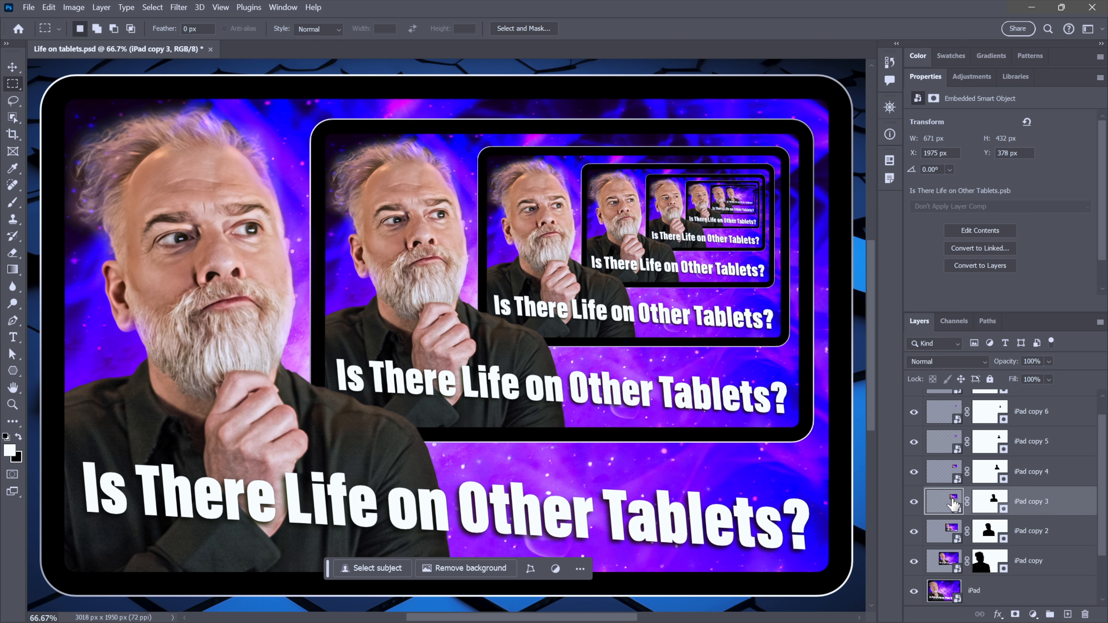
{"action": "double_click", "coordinate": [952, 503]}
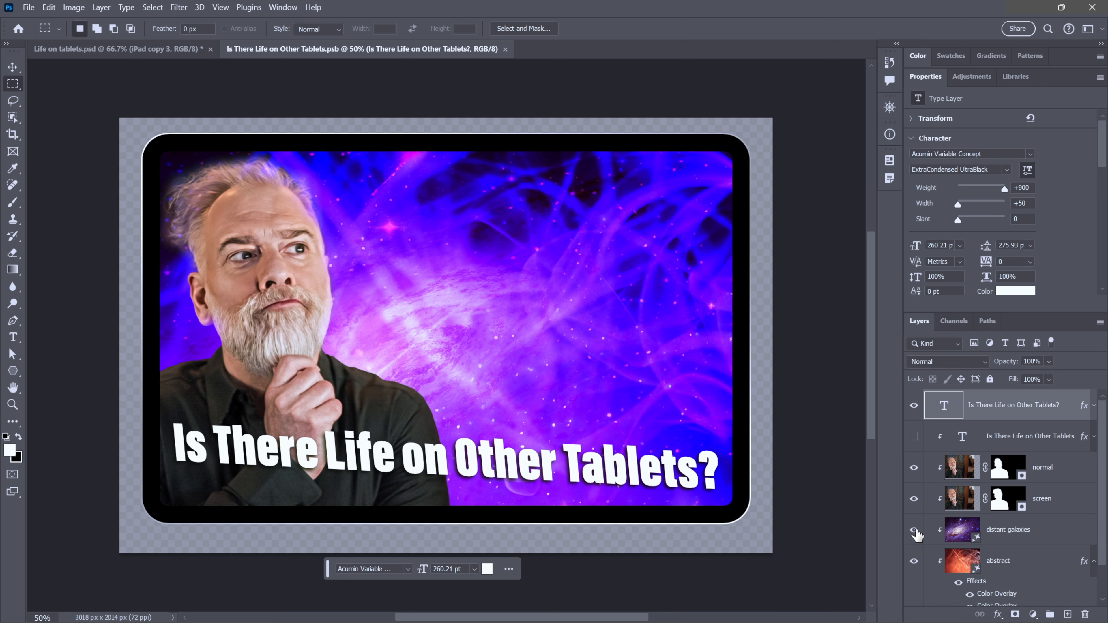
{"action": "left_click", "coordinate": [914, 530]}
{"action": "left_click", "coordinate": [915, 529]}
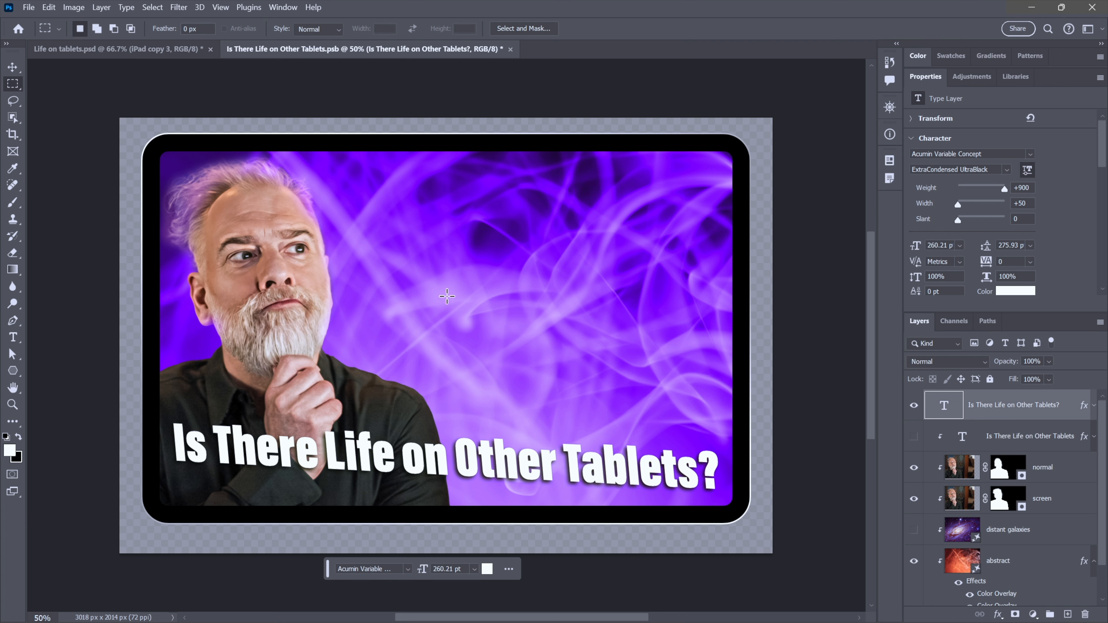
- Save and close the smart object, toggling undo and redo in the main document to compare the update
{"action": "left_click", "coordinate": [511, 49]}
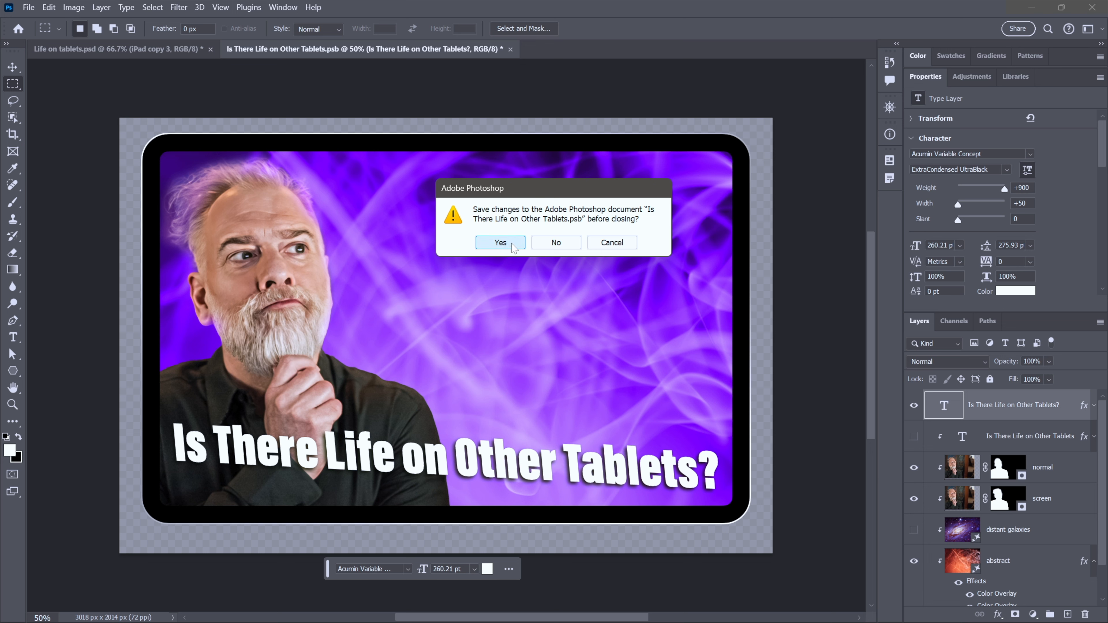
{"action": "left_click", "coordinate": [500, 243]}
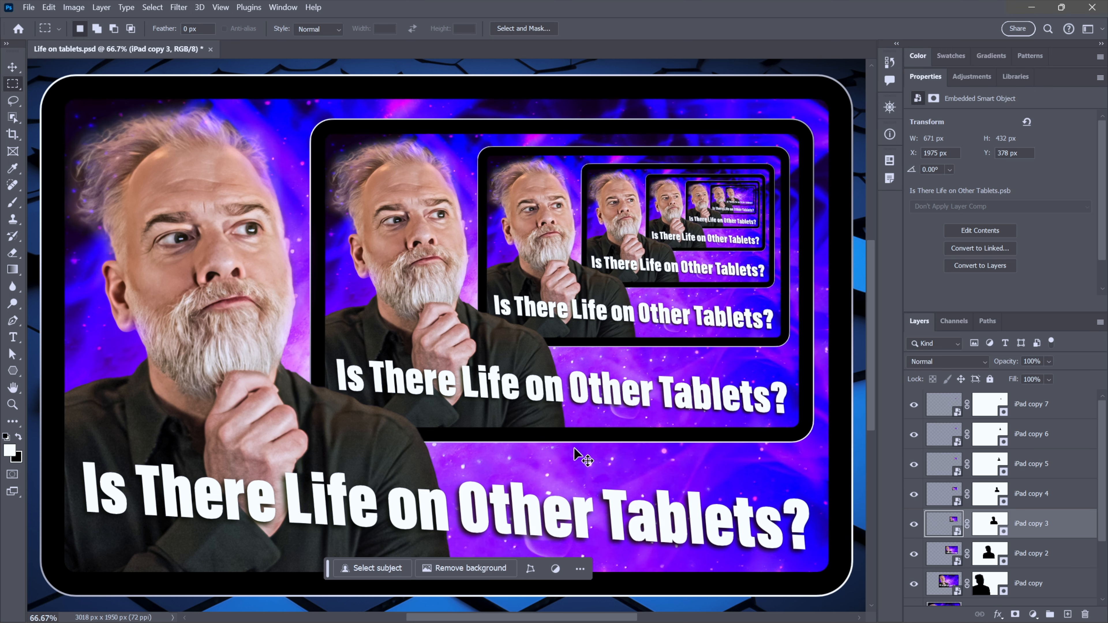
{"action": "key", "text": "ctrl+z"}
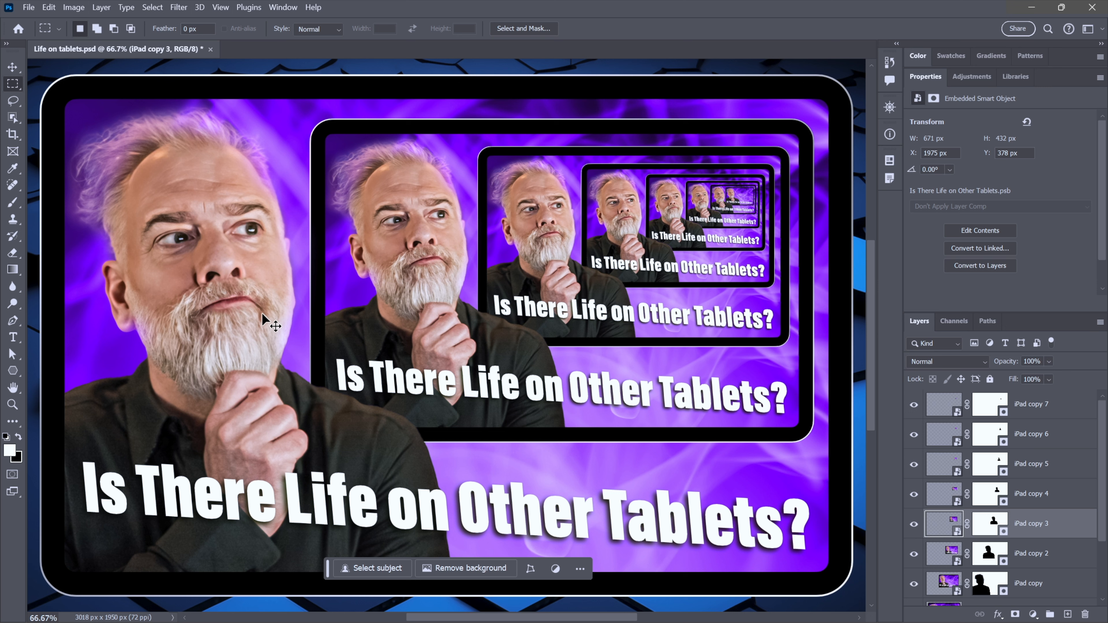
{"action": "key", "text": "ctrl+shift+z"}
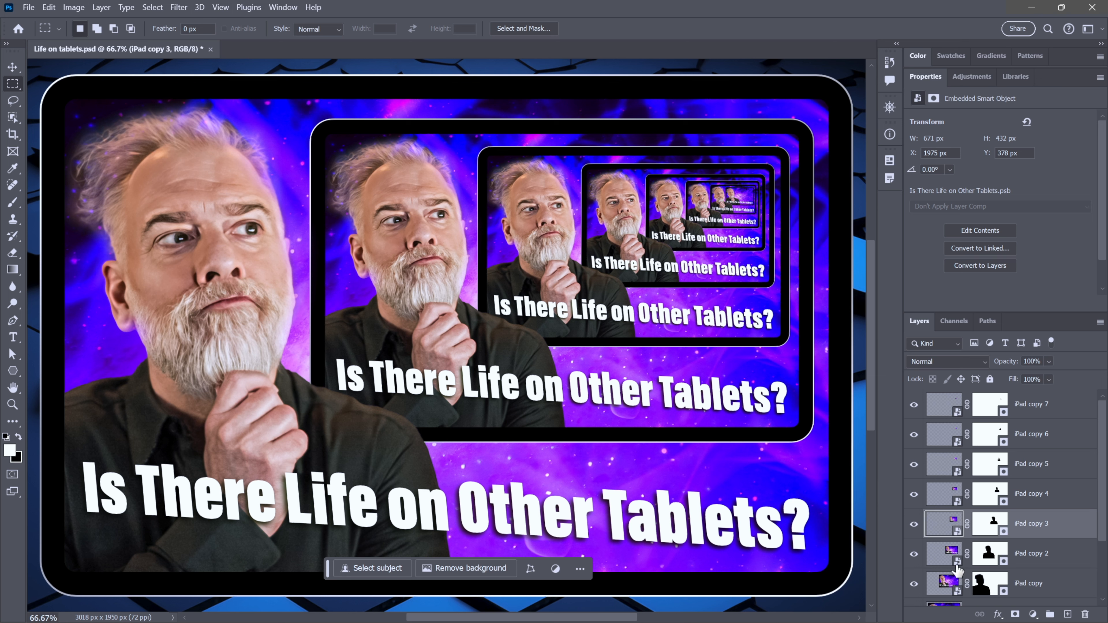
- Delete the iPad copy 4 through iPad copy 7 layers and reselect the iPad copy 3 layer
{"action": "left_click", "coordinate": [945, 499]}
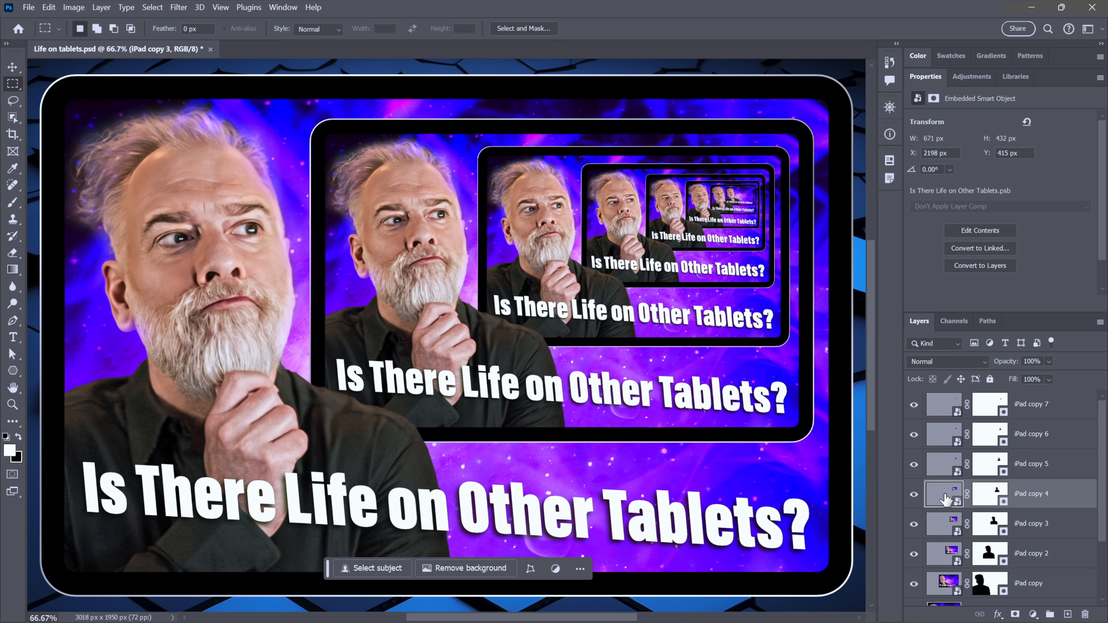
{"action": "left_click", "coordinate": [940, 403], "text": "shift"}
{"action": "key", "text": "Delete"}
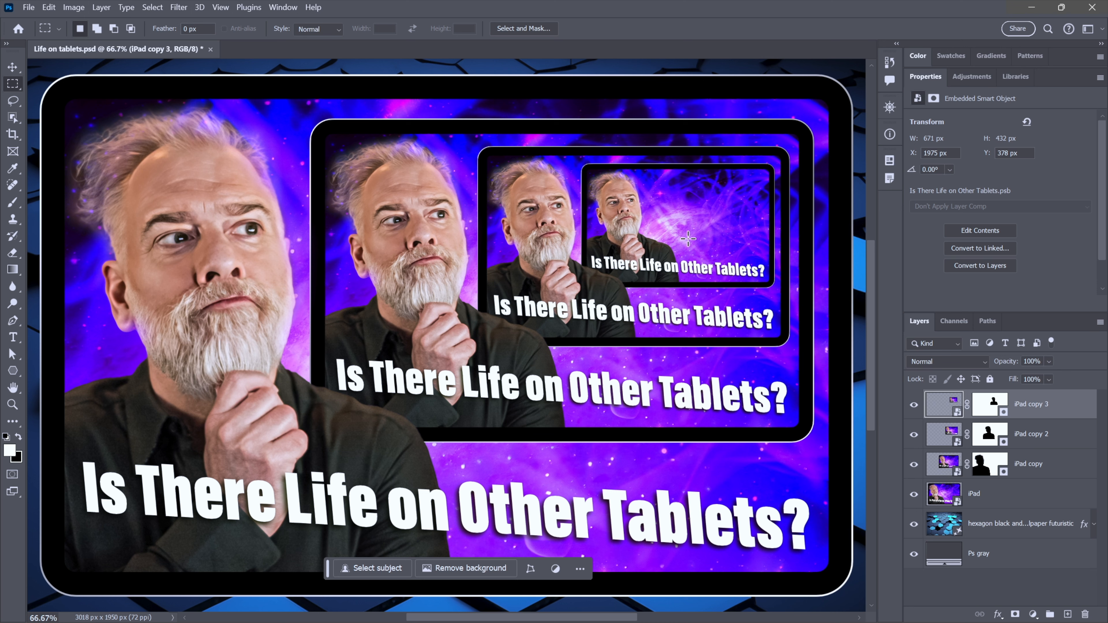
{"action": "left_click", "coordinate": [982, 410]}
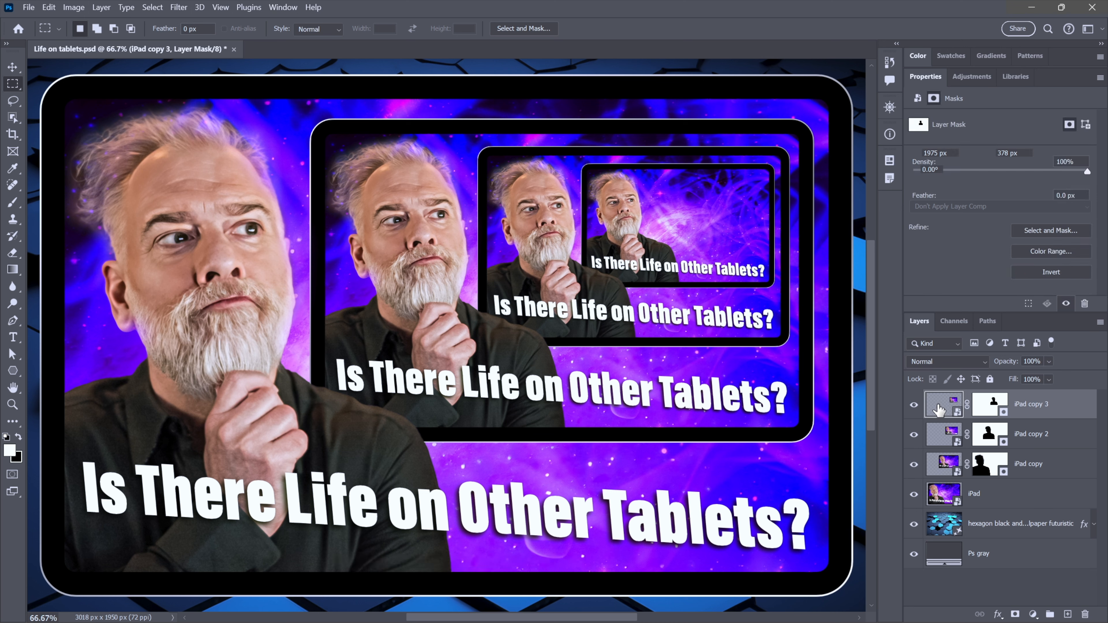
{"action": "left_click", "coordinate": [938, 408]}
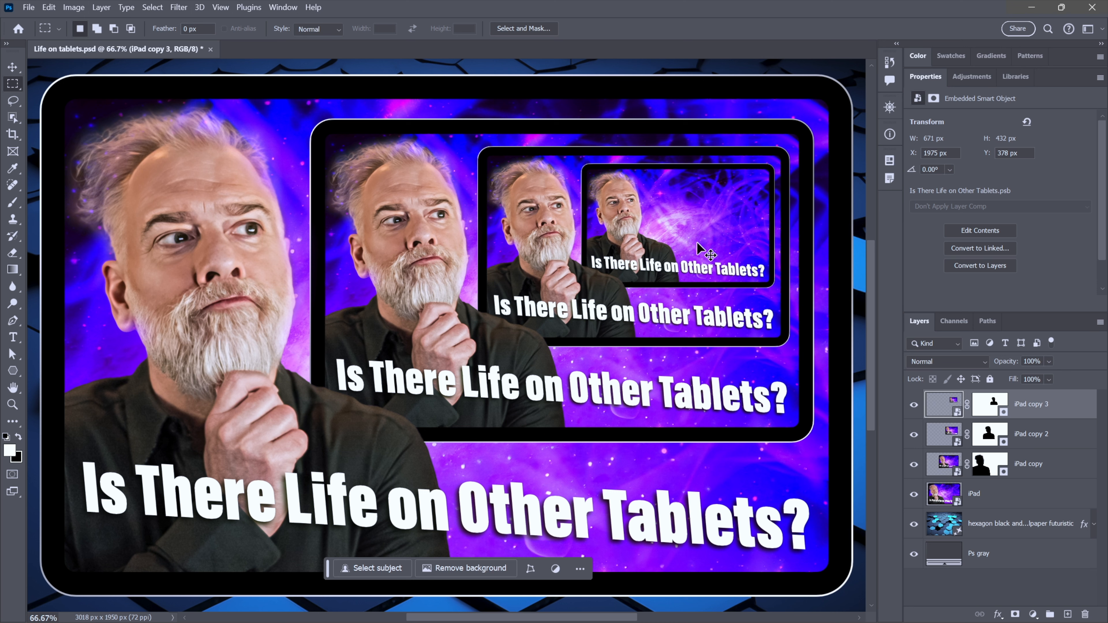
- Duplicate the iPad copy 3 layer and rasterize the new copy's smart object
{"action": "key", "text": "ctrl+j"}
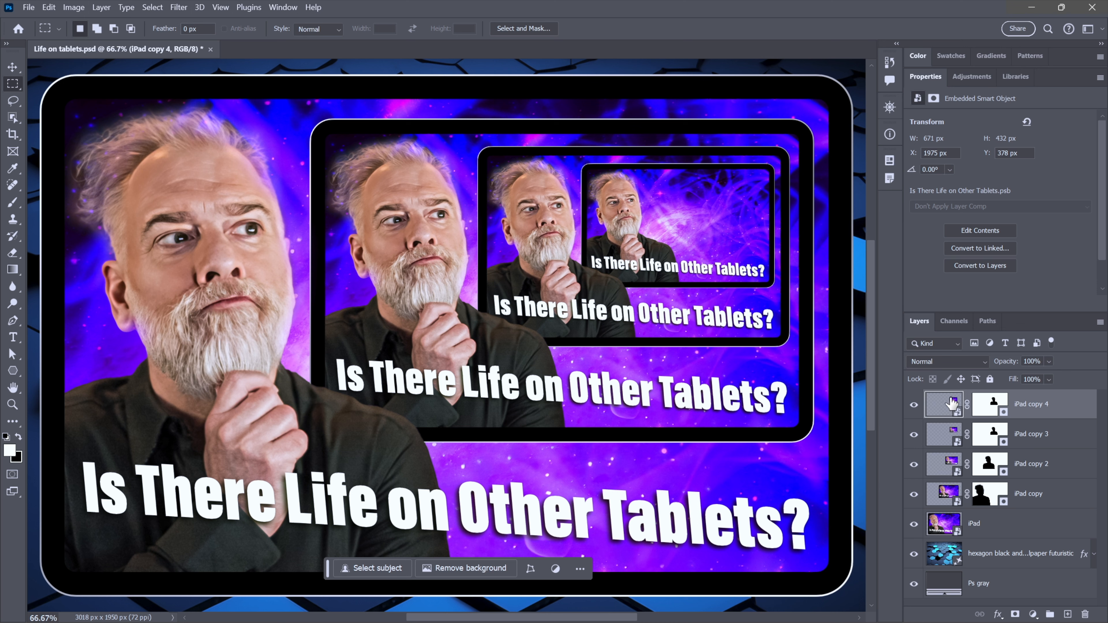
{"action": "right_click", "coordinate": [670, 229]}
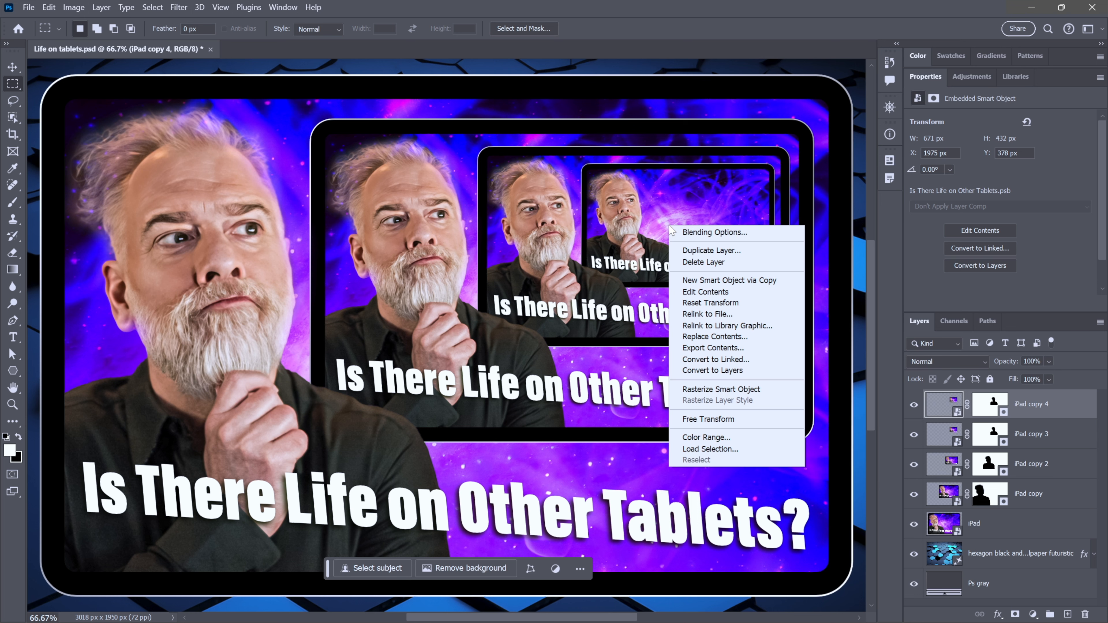
{"action": "left_click", "coordinate": [769, 391]}
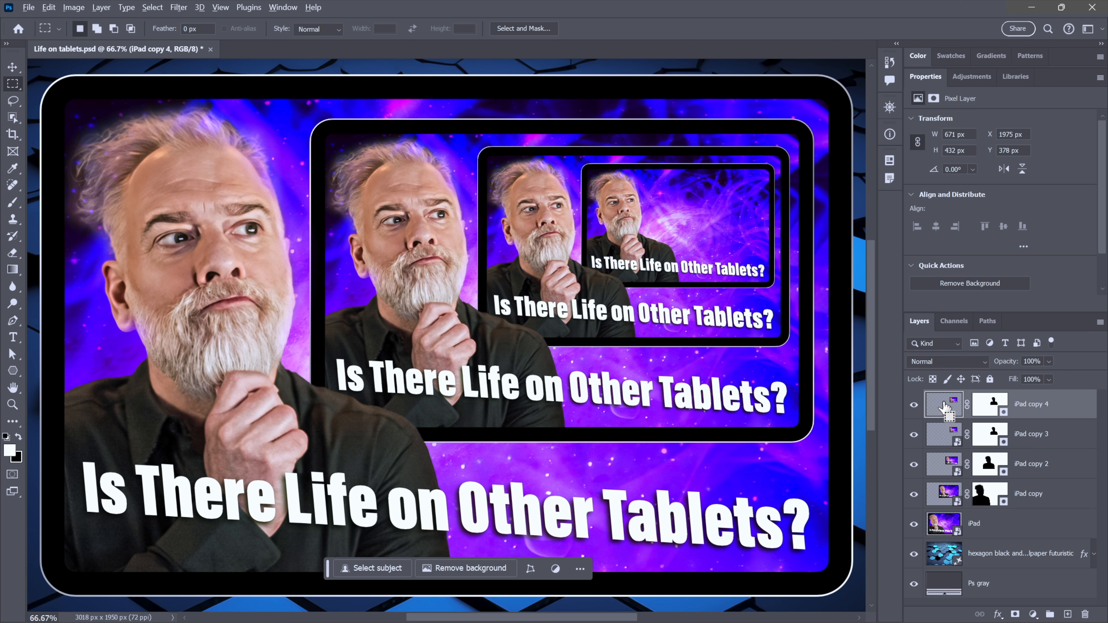
{"action": "left_click", "coordinate": [943, 407], "text": "ctrl"}
{"action": "key", "text": "ctrl+t"}
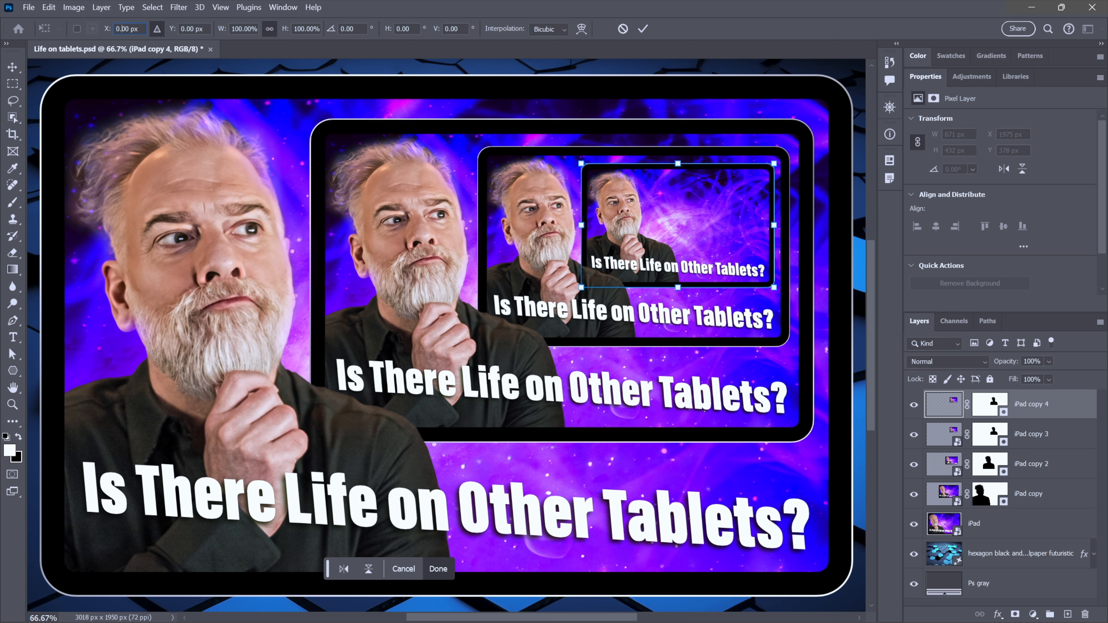
{"action": "left_click", "coordinate": [107, 30]}
{"action": "type", "text": "400"}
{"action": "key", "text": "Tab"}
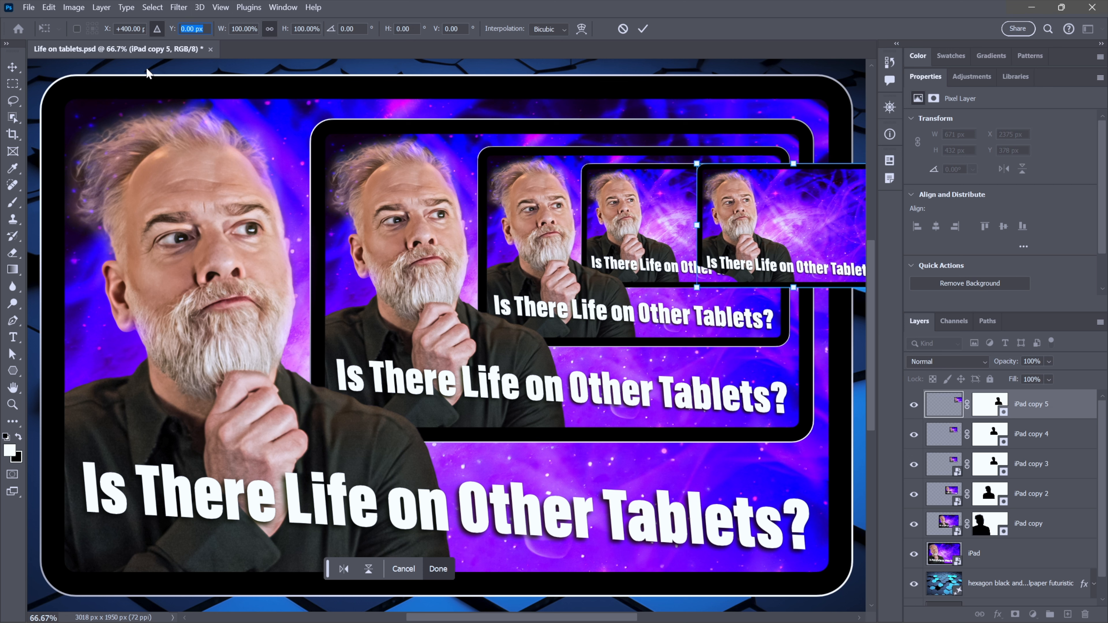
{"action": "type", "text": "-190"}
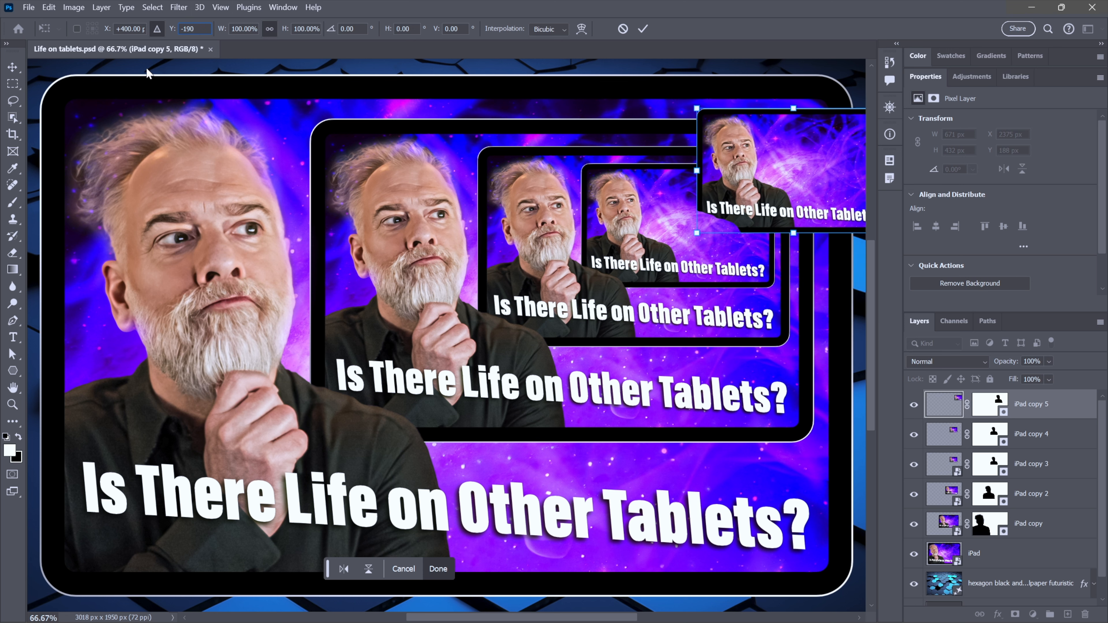
{"action": "key", "text": "Tab"}
{"action": "type", "text": "62"}
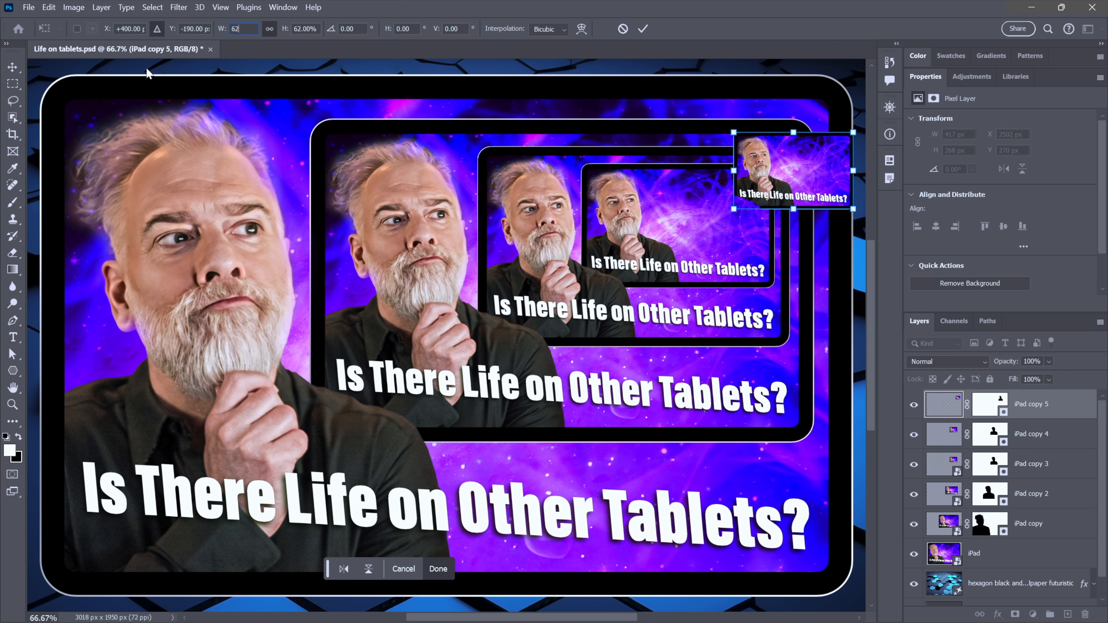
{"action": "key", "text": "Return"}
{"action": "key", "text": "Escape"}
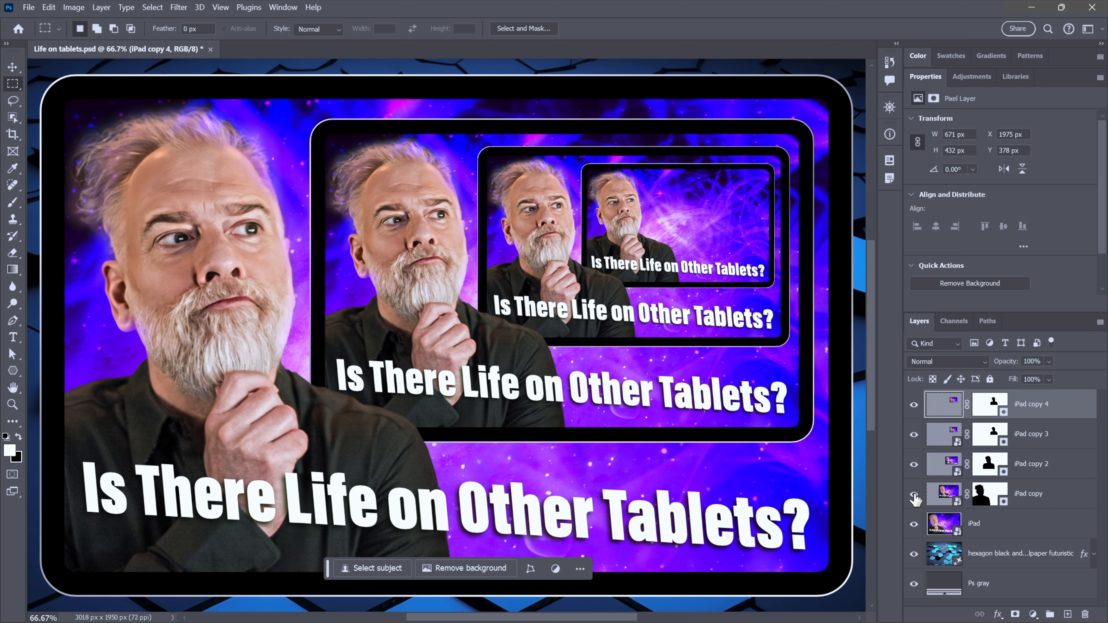
- Delete the iPad copy through iPad copy 4 layers and undo the deletion
{"action": "left_click", "coordinate": [944, 495]}
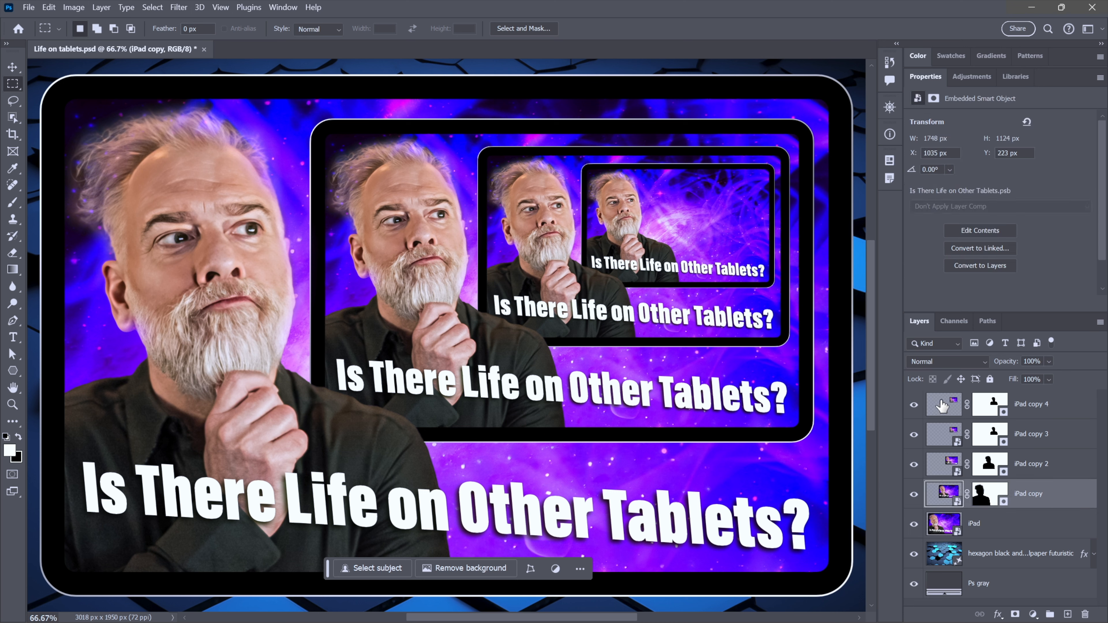
{"action": "left_click", "coordinate": [943, 406], "text": "shift"}
{"action": "key", "text": "Delete"}
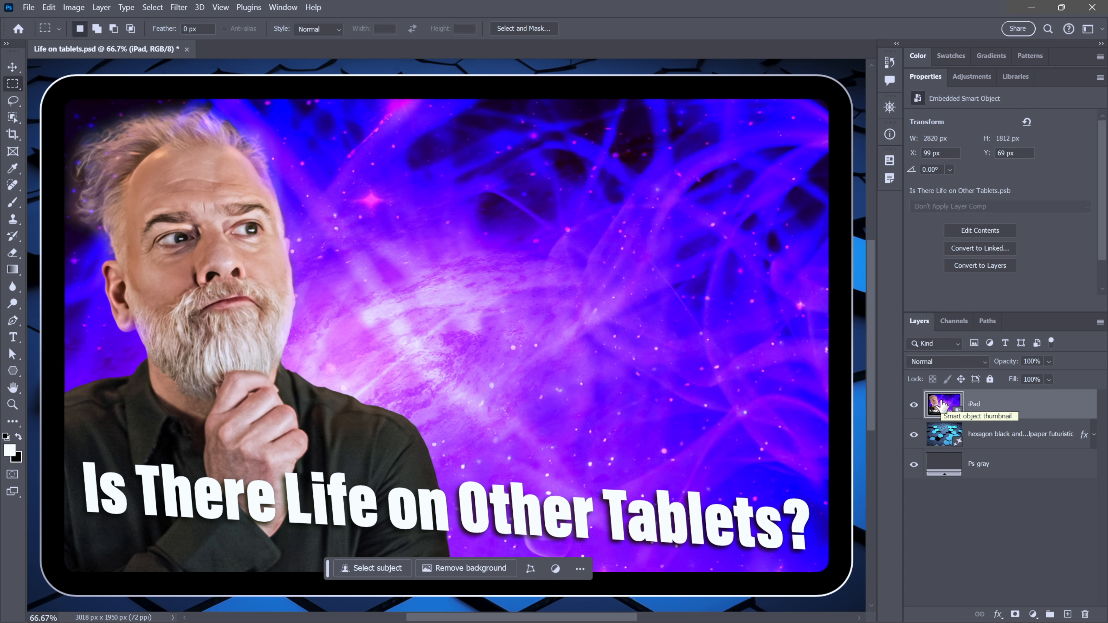
{"action": "key", "text": "ctrl+z"}
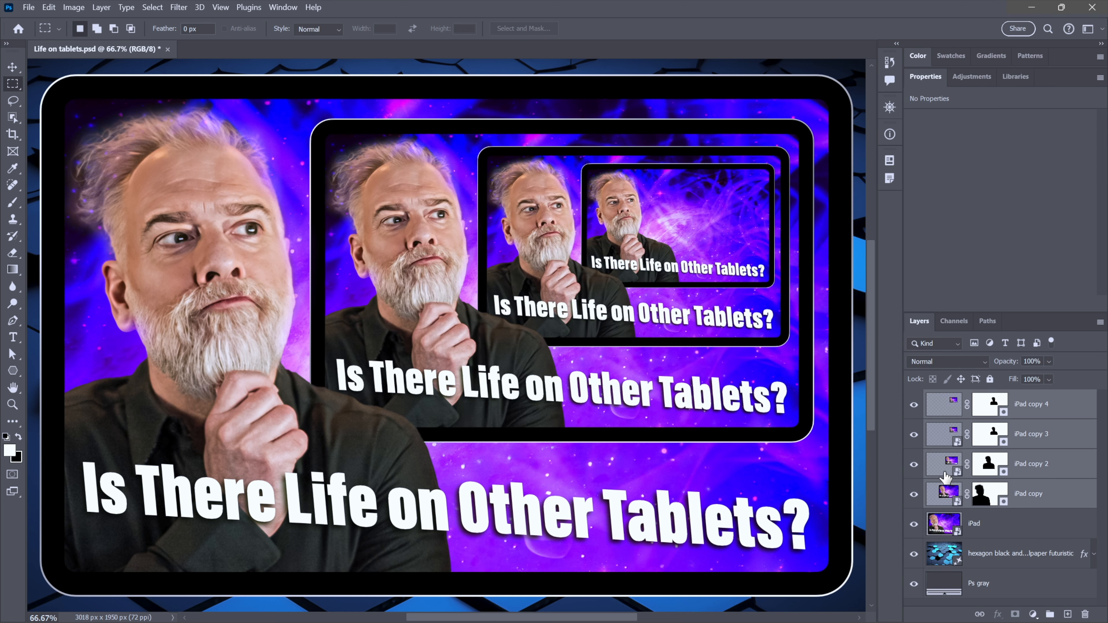
- Delete the iPad copy 2 through iPad copy 4 layers
{"action": "left_click", "coordinate": [943, 473]}
{"action": "left_click", "coordinate": [937, 403], "text": "shift"}
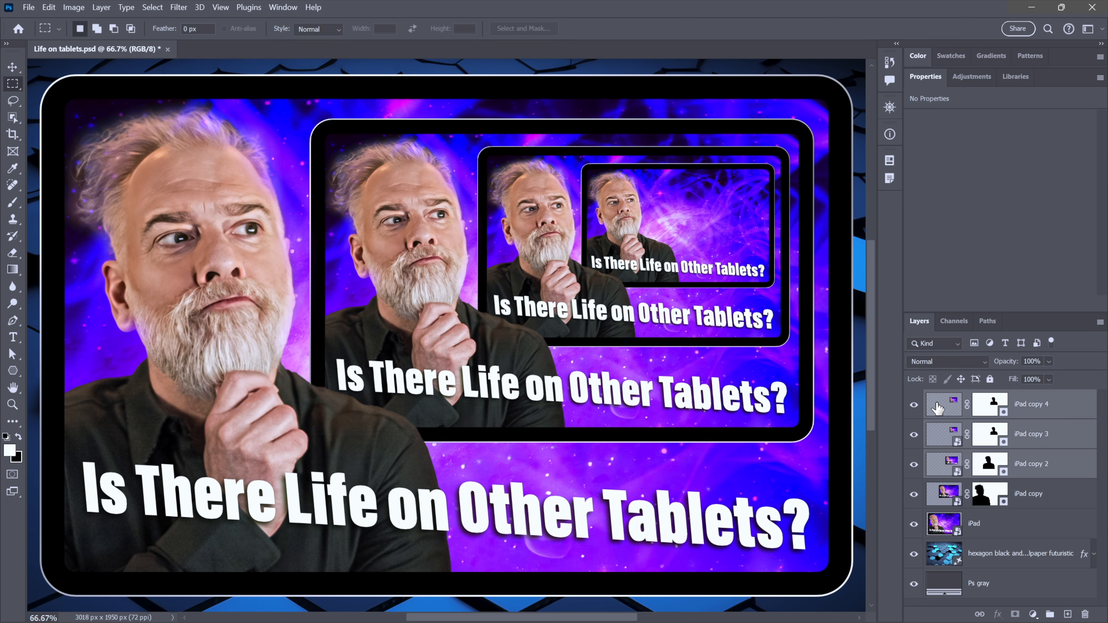
{"action": "key", "text": "Delete"}
- Hide the iPad copy layer, duplicate the iPad layer and rasterize the duplicate
{"action": "left_click", "coordinate": [913, 405]}
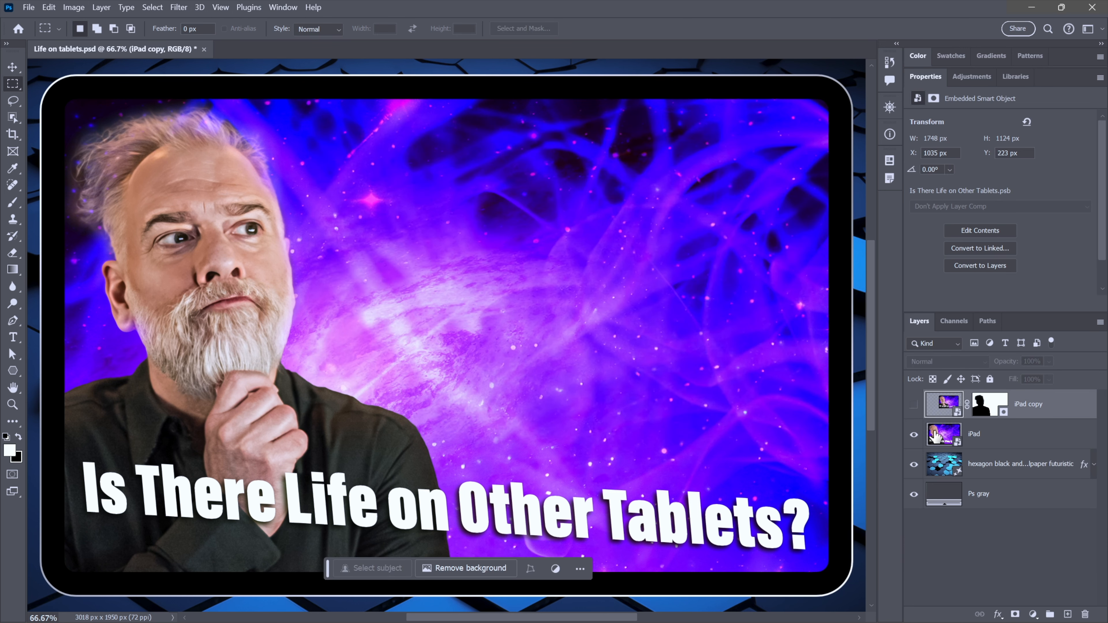
{"action": "left_click", "coordinate": [934, 435]}
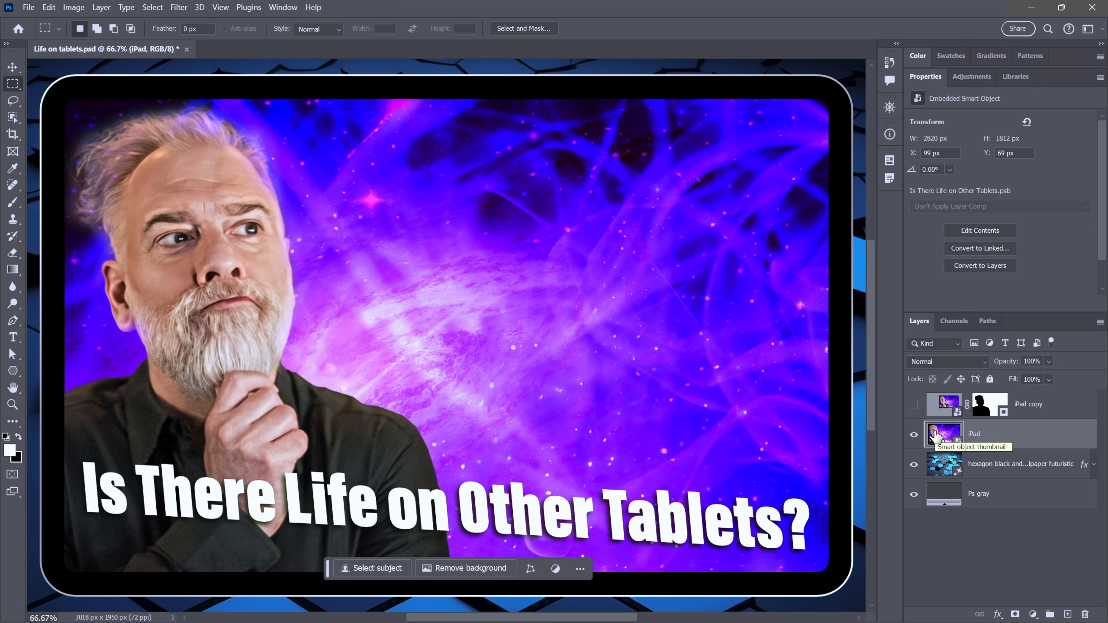
{"action": "left_click_drag", "start_coordinate": [934, 435], "coordinate": [935, 437]}
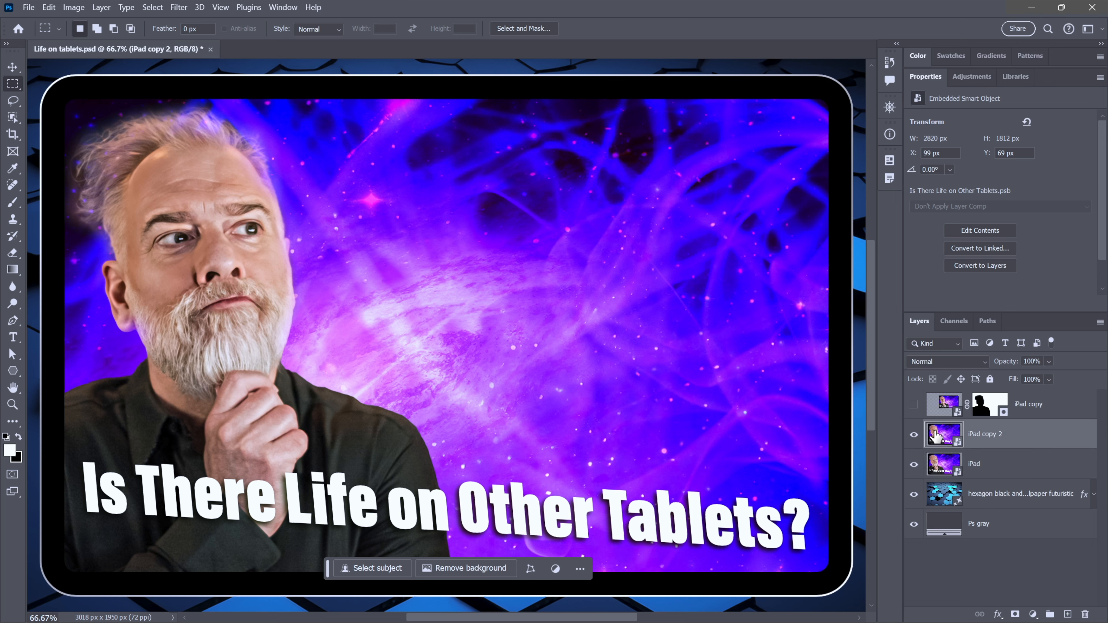
{"action": "right_click", "coordinate": [560, 339]}
{"action": "left_click", "coordinate": [612, 503]}
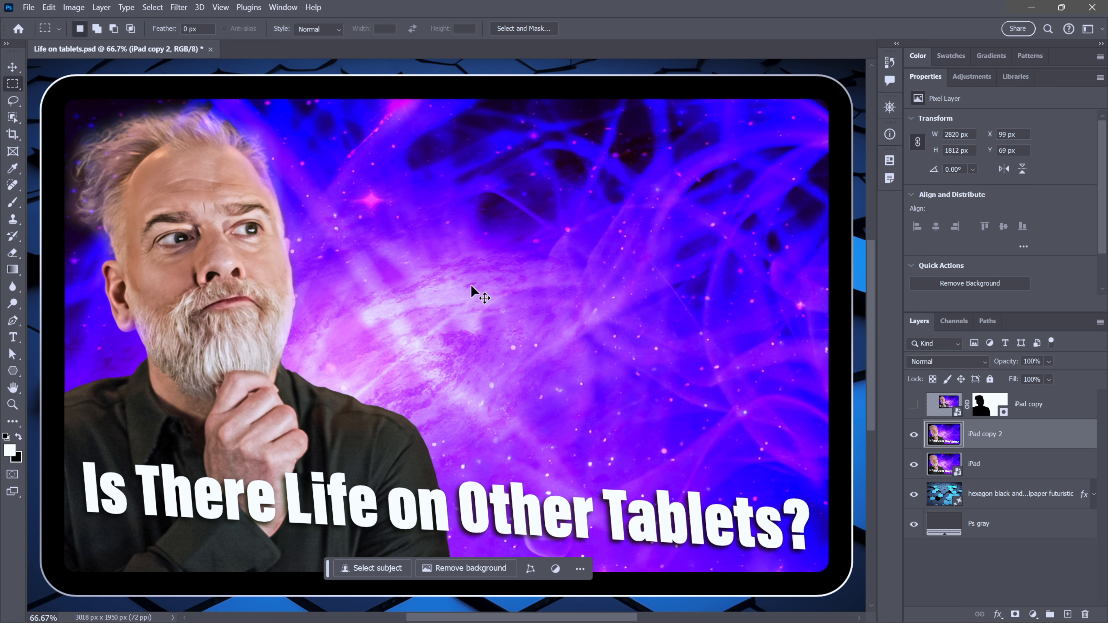
- Free-transform a copy of the rasterized tablet to X 400, Y -190 and width 62%
{"action": "key", "text": "ctrl+t"}
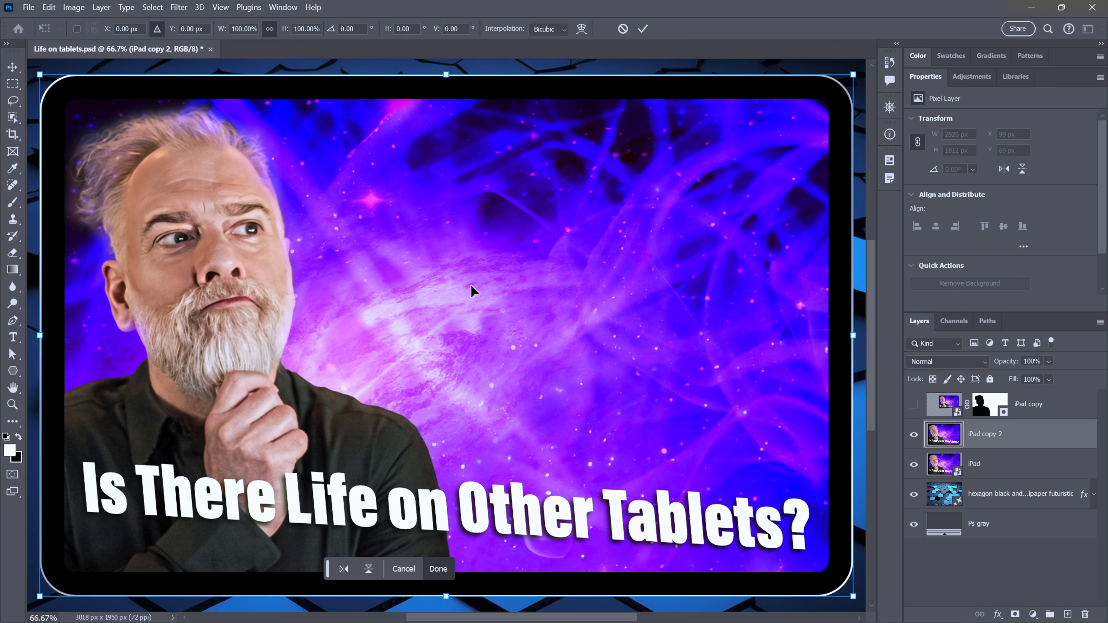
{"action": "left_click_drag", "start_coordinate": [40, 335], "coordinate": [353, 335]}
{"action": "left_click_drag", "start_coordinate": [614, 336], "coordinate": [577, 282]}
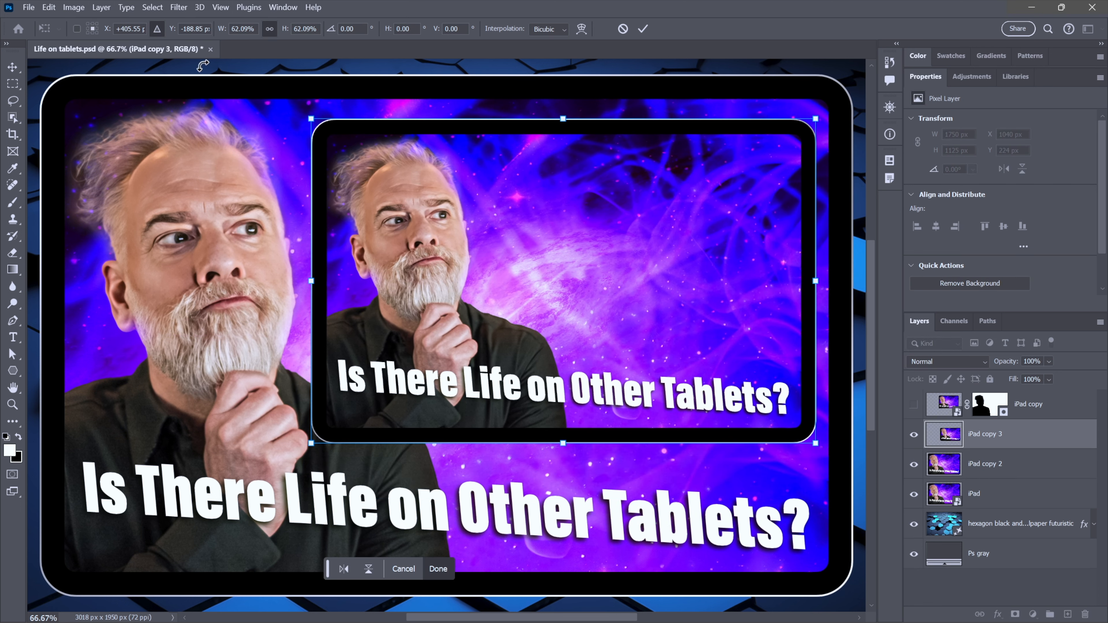
{"action": "left_click", "coordinate": [105, 33]}
{"action": "type", "text": "400"}
{"action": "key", "text": "Tab"}
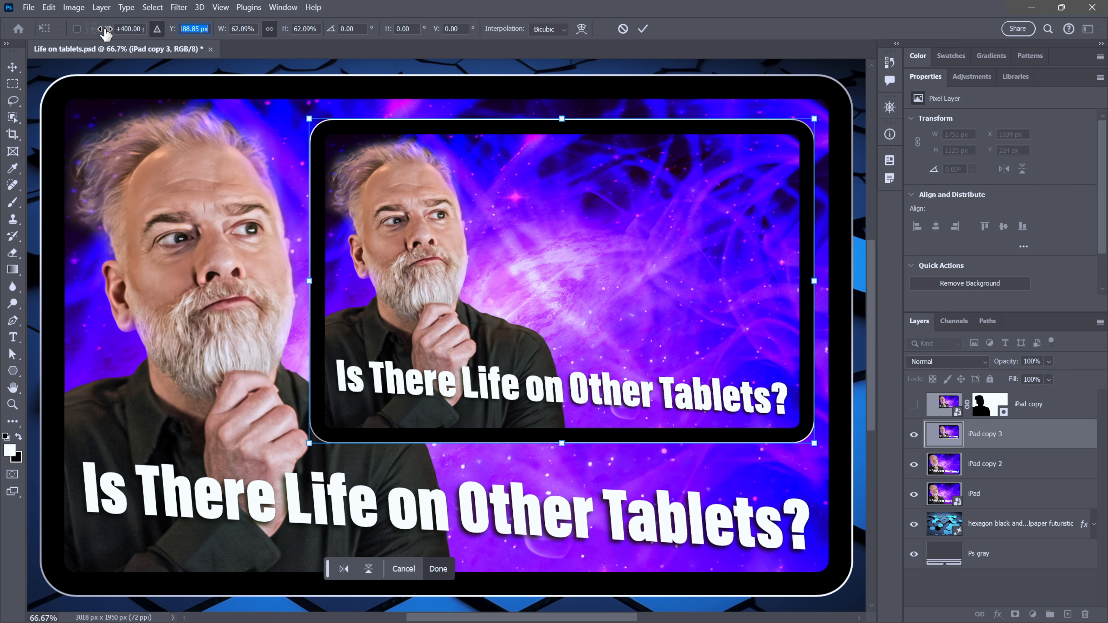
{"action": "type", "text": "-190.00 p"}
{"action": "key", "text": "Tab"}
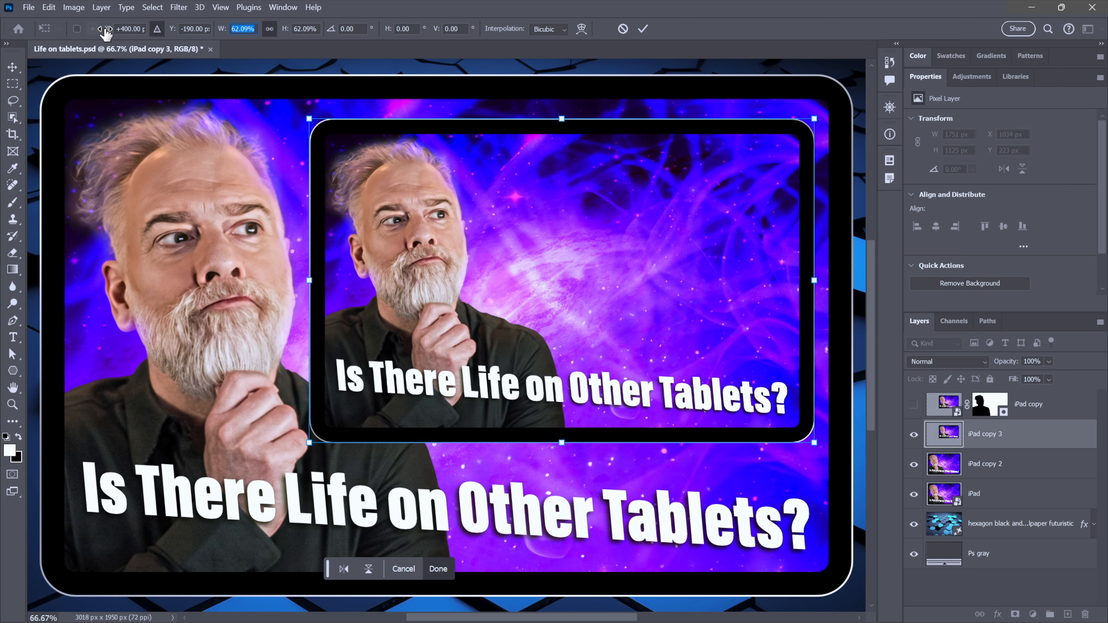
{"action": "type", "text": "62"}
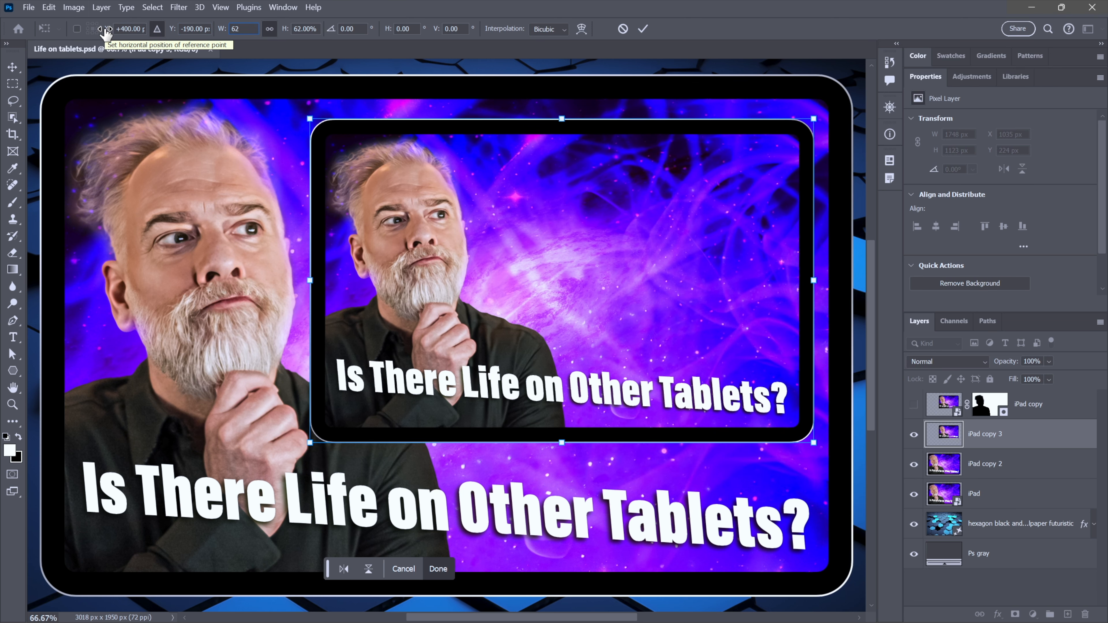
{"action": "key", "text": "Return"}
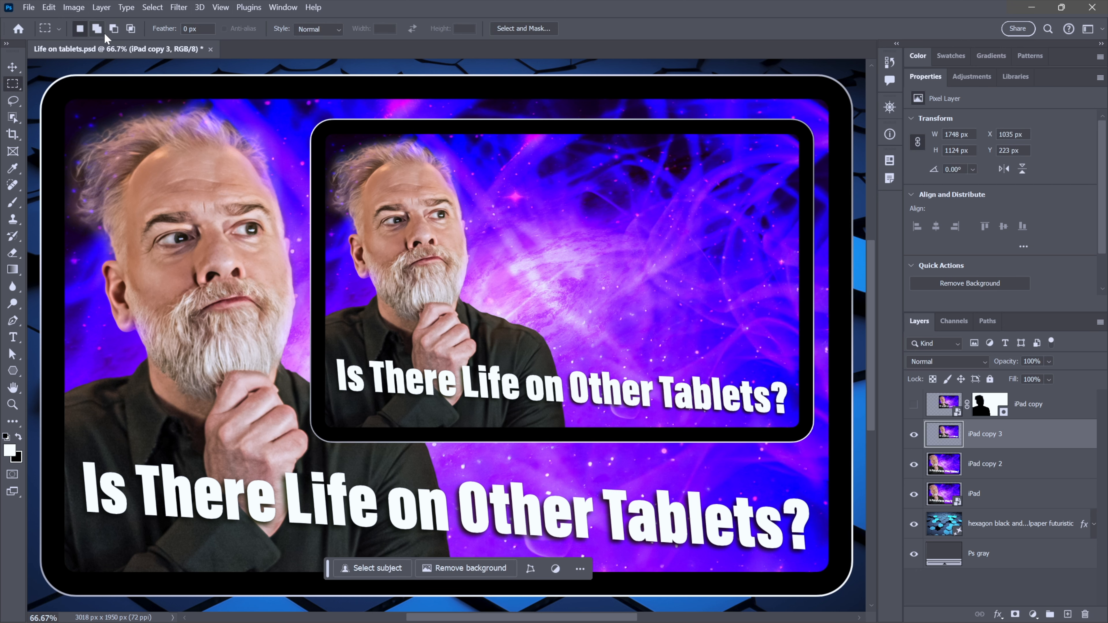
- Delete the rasterized iPad copy 3 and iPad copy 2 layers
{"action": "key", "text": "Delete"}
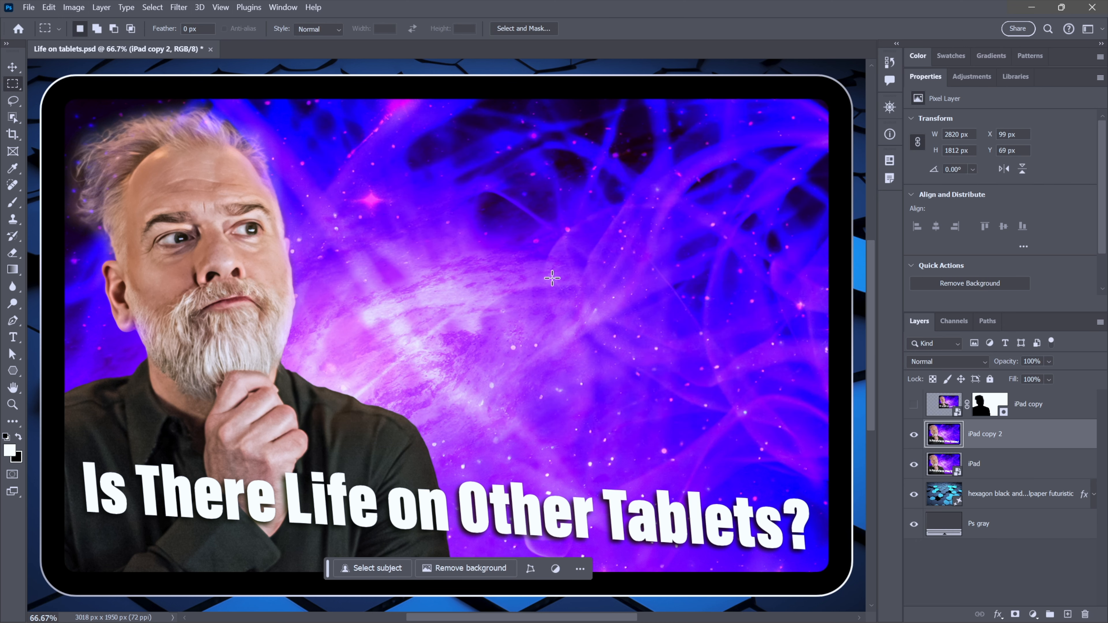
{"action": "key", "text": "ctrl+z"}
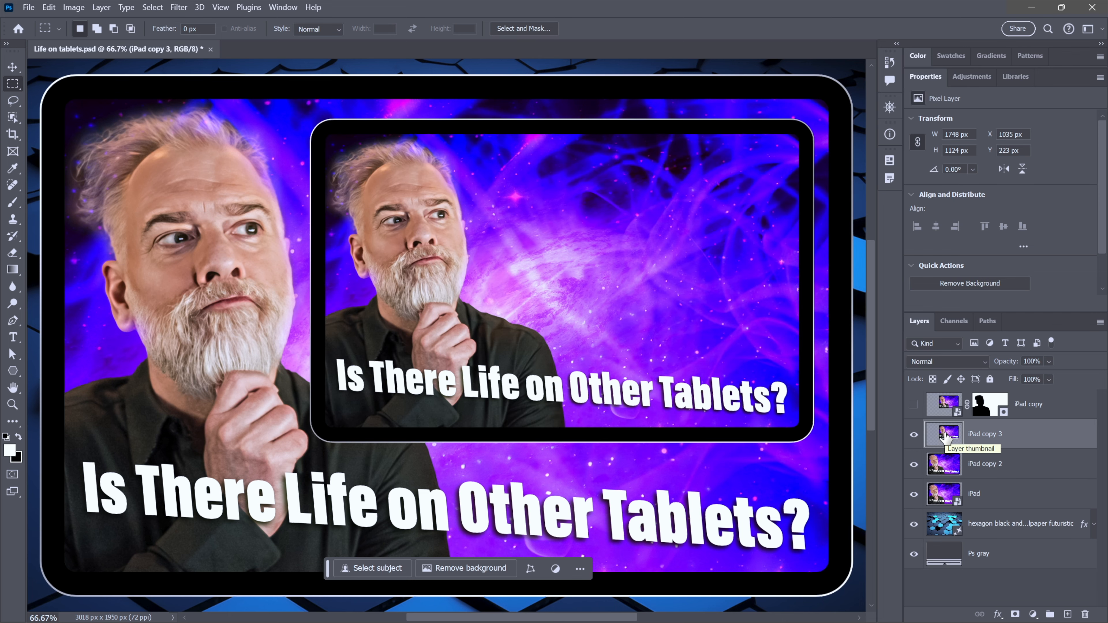
{"action": "left_click", "coordinate": [938, 460], "text": "shift"}
{"action": "key", "text": "Delete"}
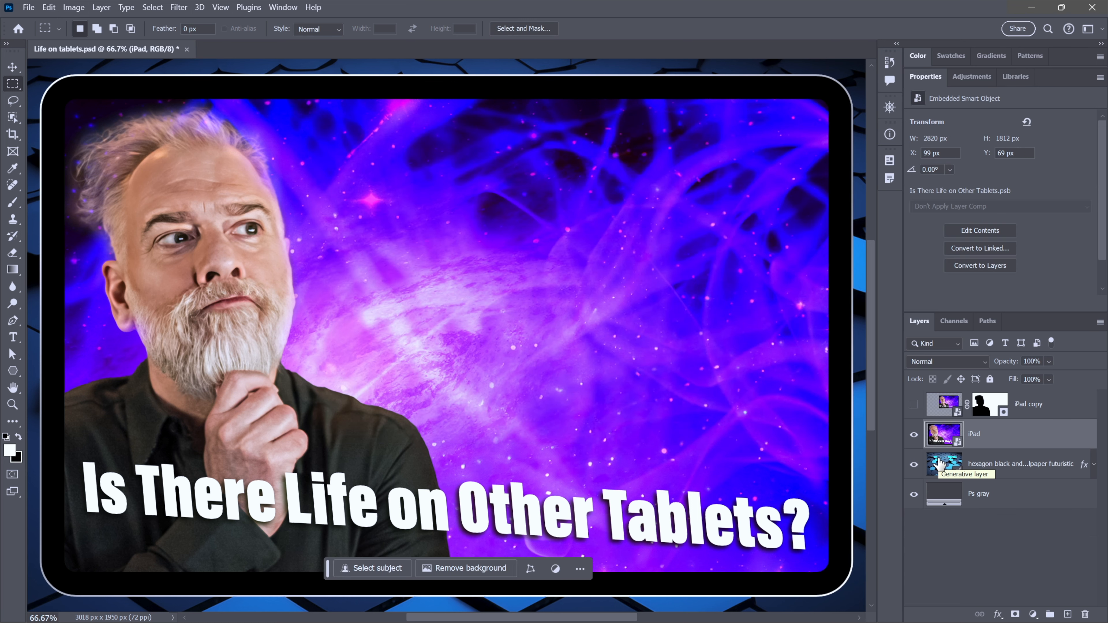
- Create an iPad copy 2 layer above the iPad layer and move the iPad copy layer's mask onto it
{"action": "left_click_drag", "start_coordinate": [938, 440], "coordinate": [939, 441]}
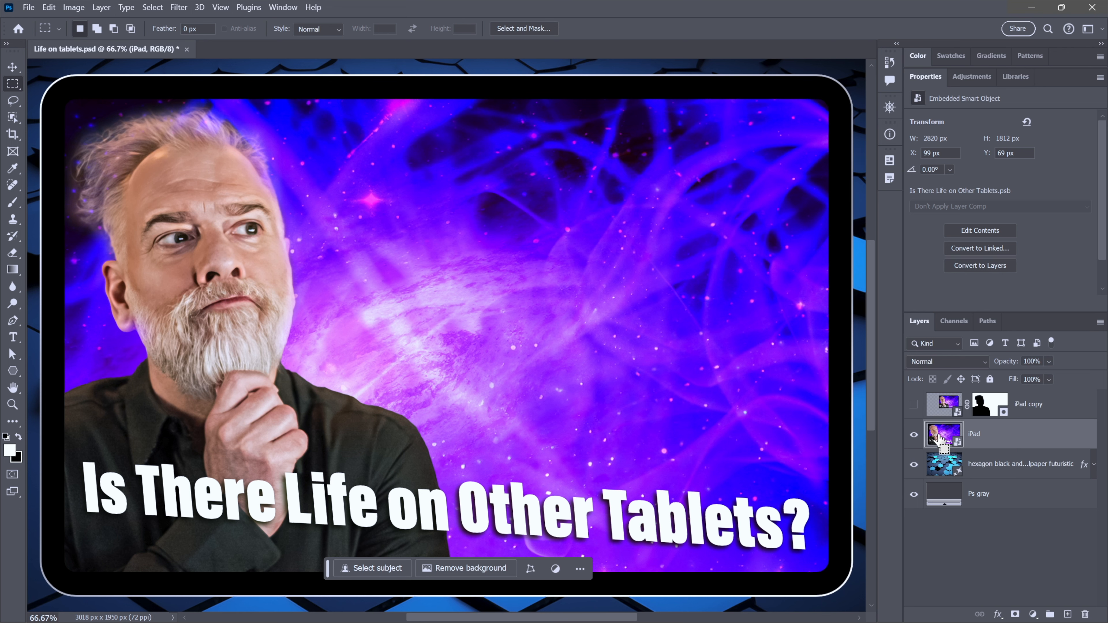
{"action": "left_click_drag", "start_coordinate": [939, 440], "coordinate": [939, 440]}
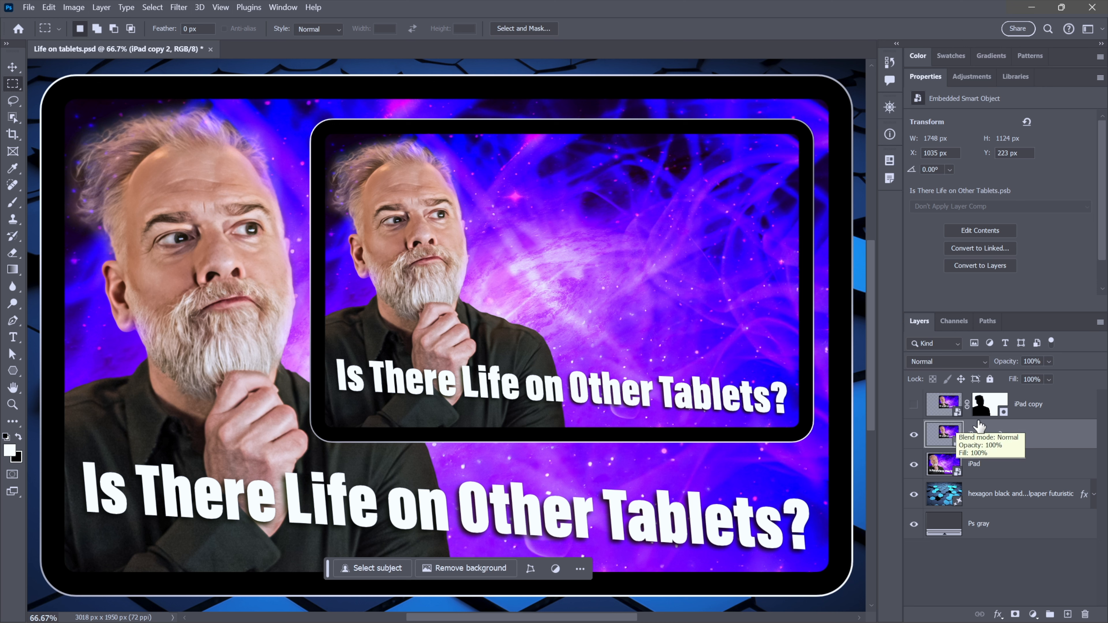
{"action": "left_click_drag", "start_coordinate": [989, 404], "coordinate": [983, 441]}
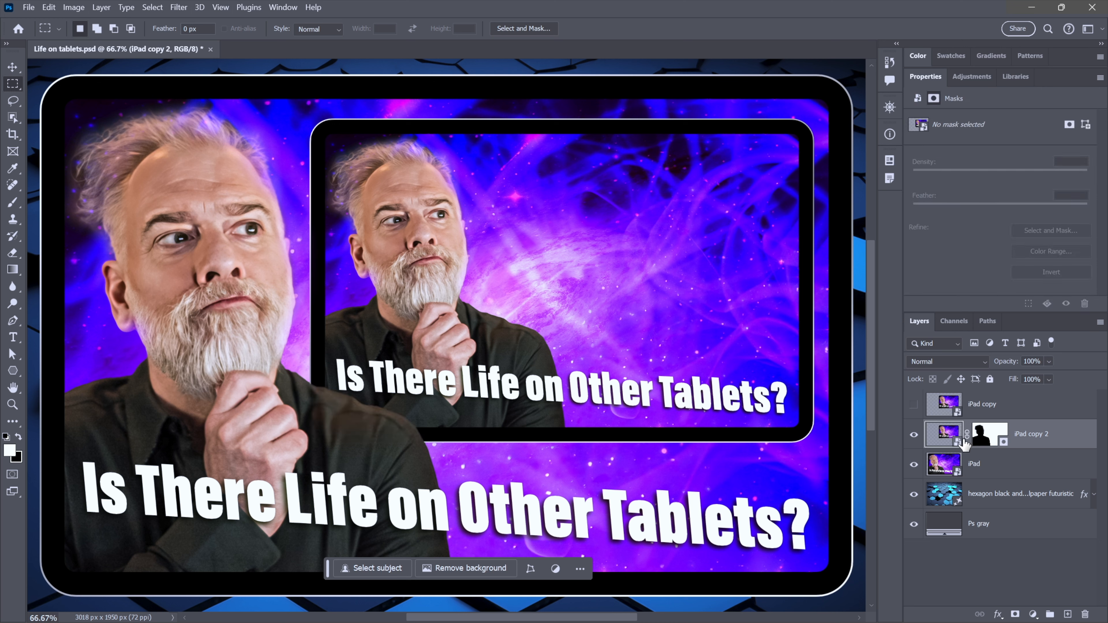
- Delete the iPad copy layer
{"action": "left_click", "coordinate": [1008, 404]}
{"action": "key", "text": "Delete"}
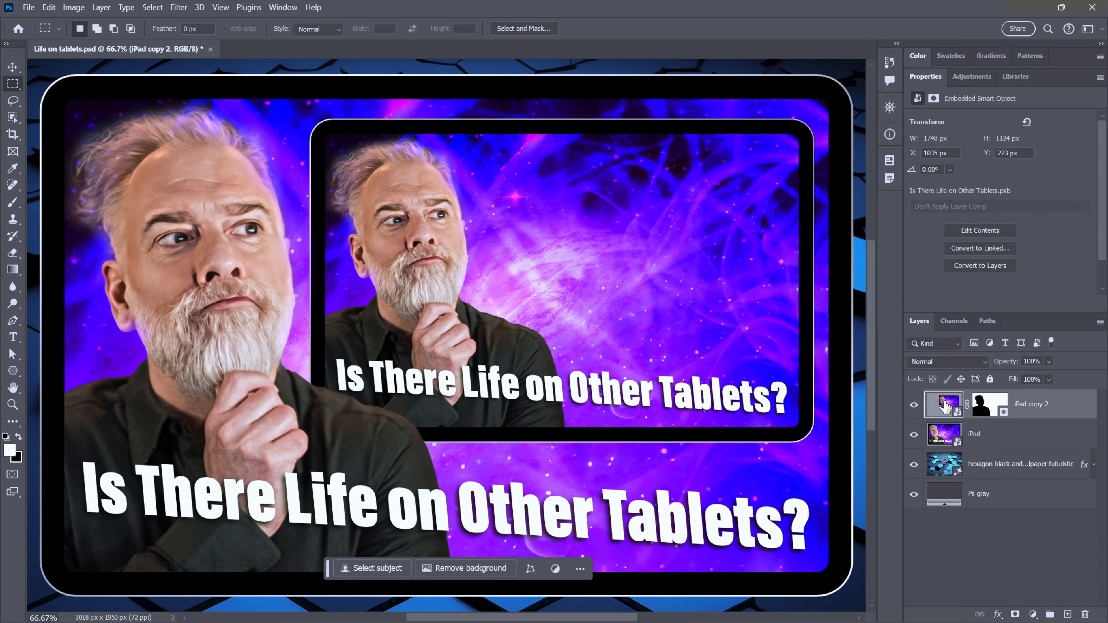
- Repeat the transform with duplication nine times to nest shrinking tablet copies up to iPad copy 11
{"action": "key", "text": "ctrl+alt+shift+t"}
{"action": "key", "text": "ctrl+alt+shift+t"}
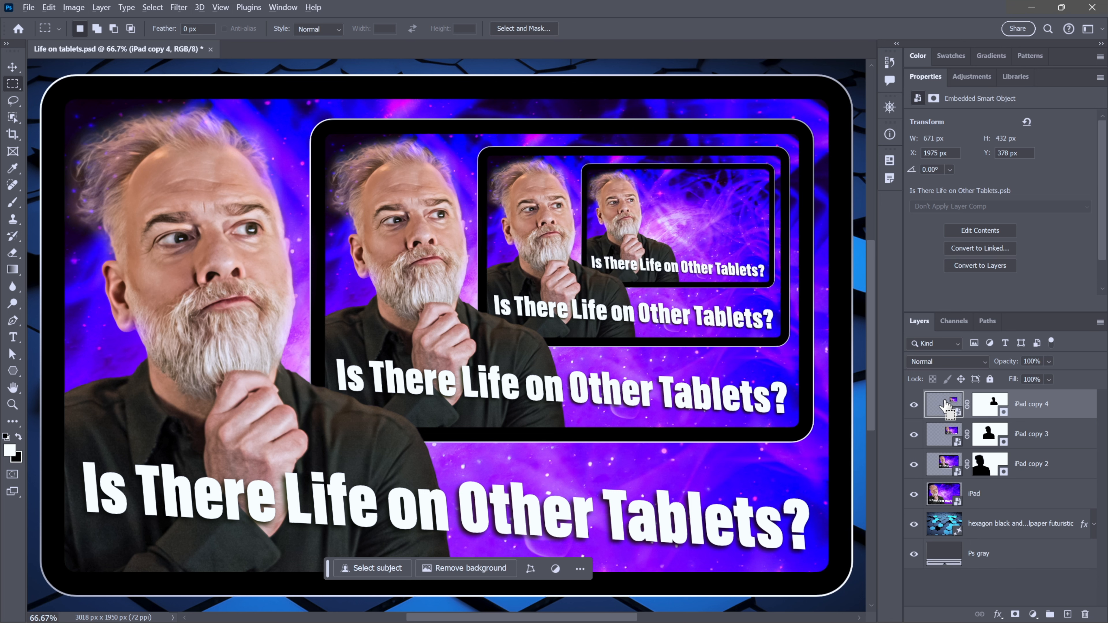
{"action": "key", "text": "ctrl+alt+shift+t"}
{"action": "key", "text": "ctrl+alt+shift+t"}
{"action": "key", "text": "ctrl+alt+shift+t"}
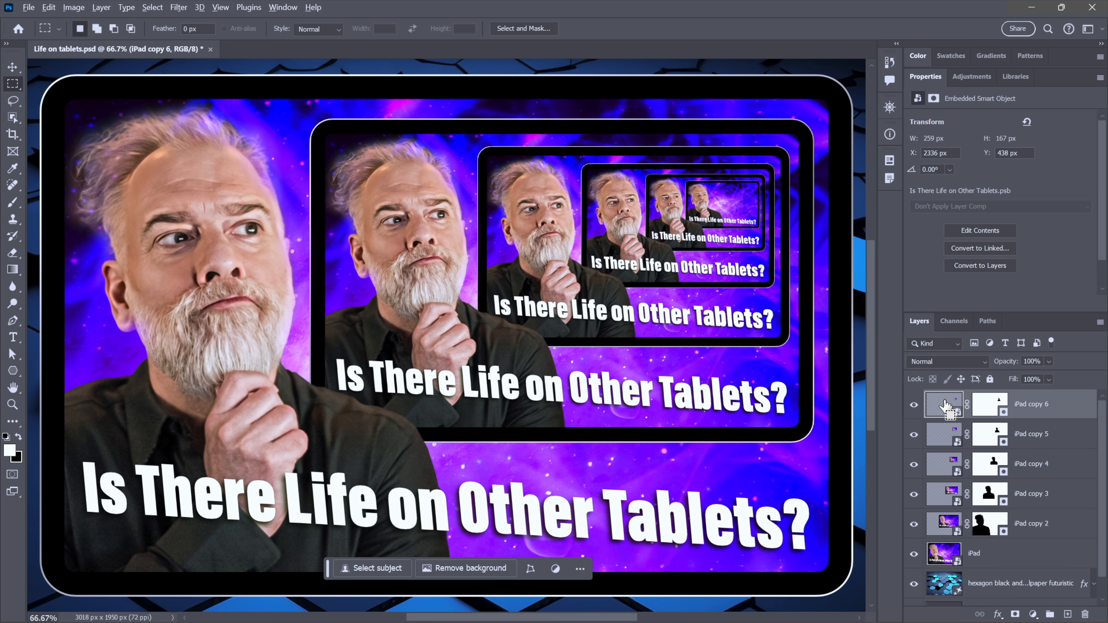
{"action": "key", "text": "ctrl+alt+shift+t"}
{"action": "key", "text": "ctrl+alt+shift+t"}
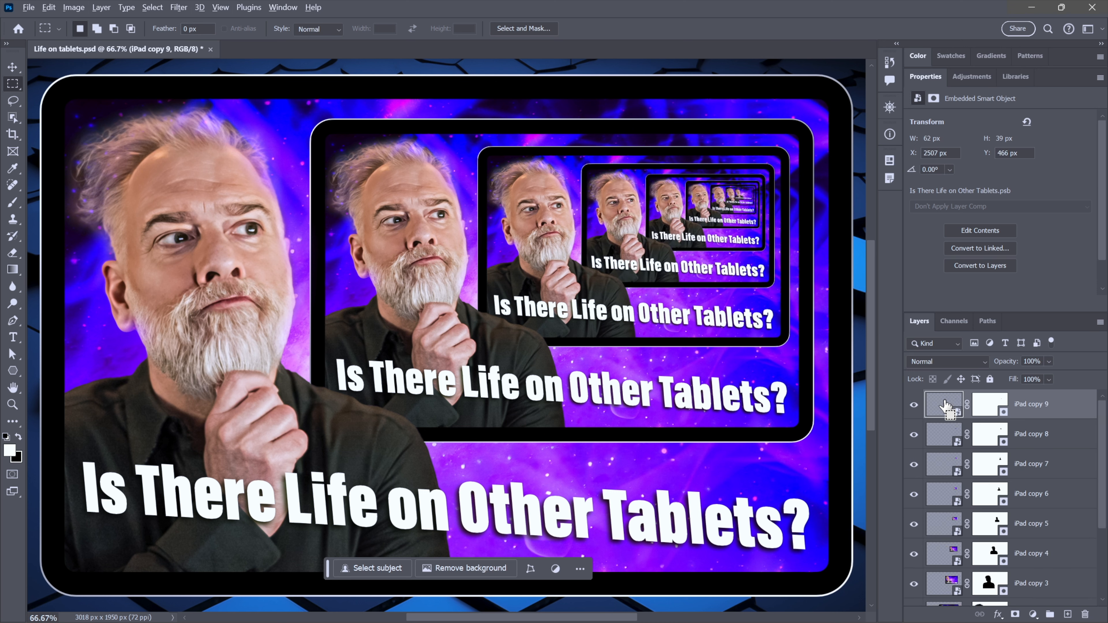
{"action": "key", "text": "ctrl+alt+shift+t"}
{"action": "key", "text": "ctrl+alt+shift+t"}
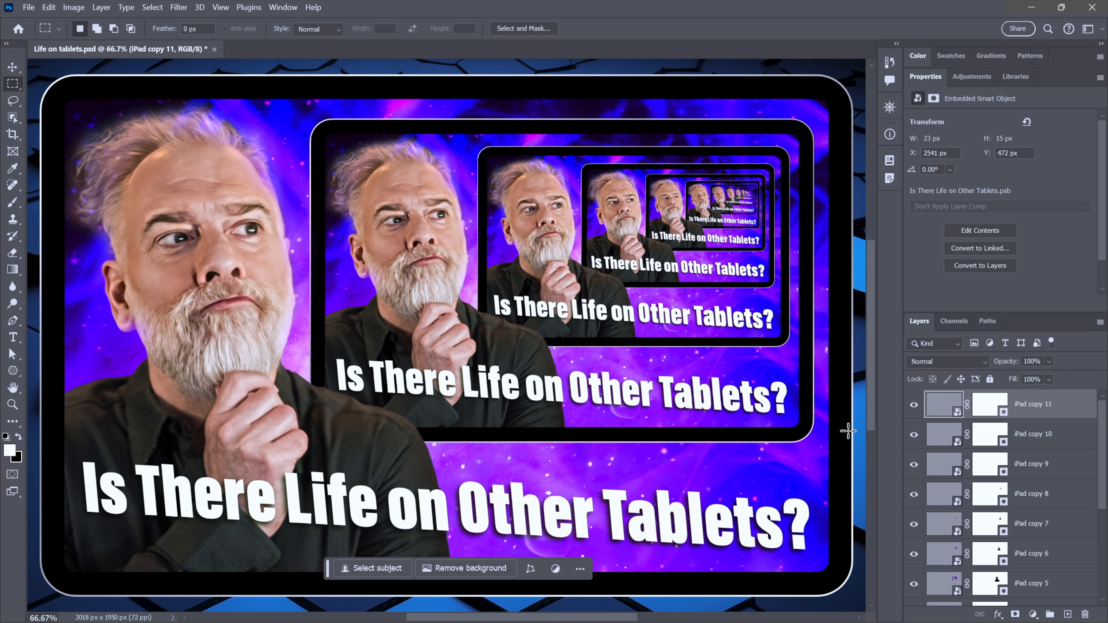
{"action": "scroll", "coordinate": [1060, 501], "scroll_direction": "down", "scroll_amount": 3}
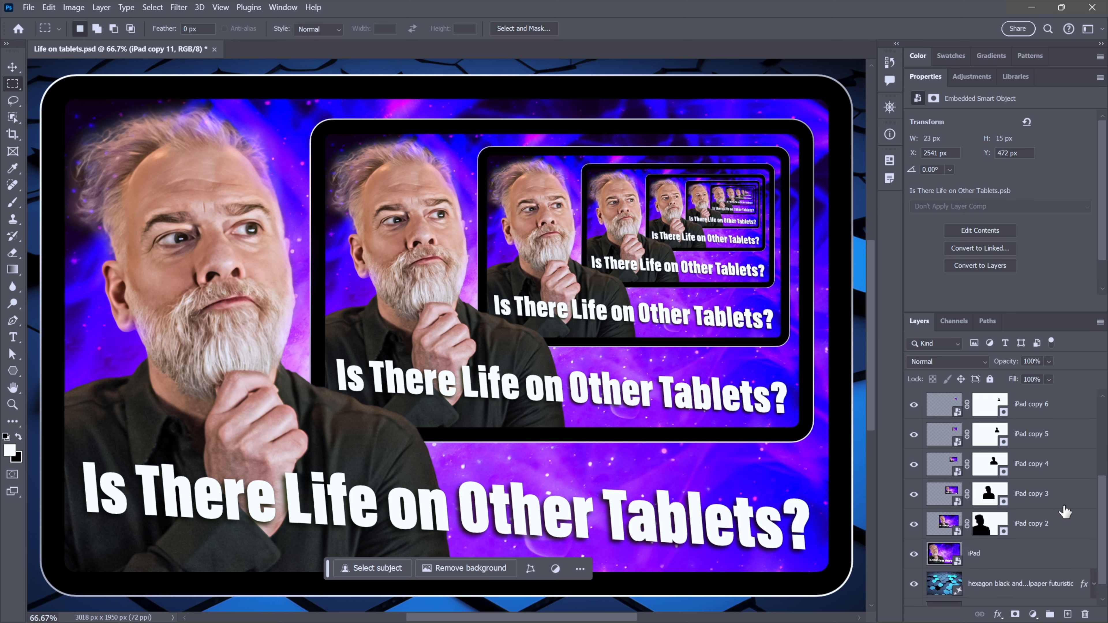